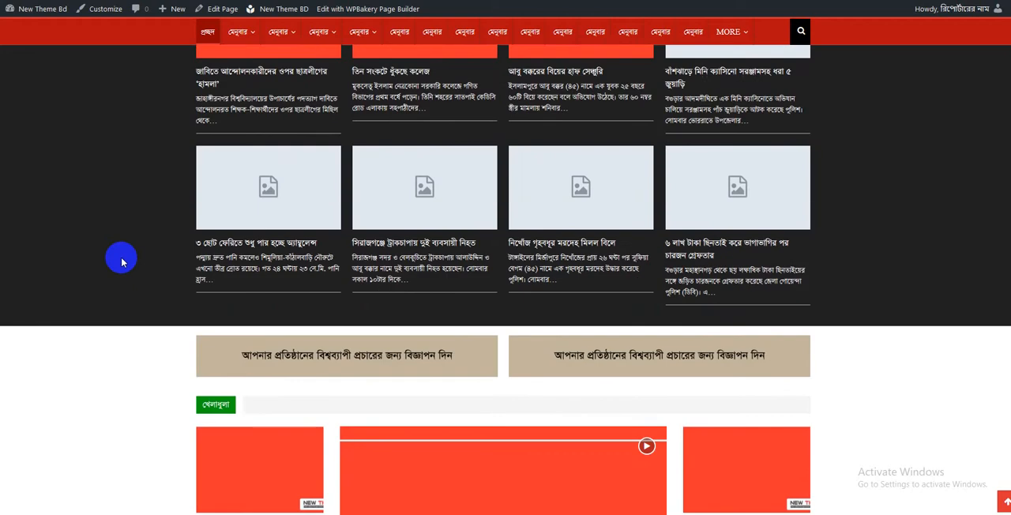
pyautogui.scroll(-10, 122, 262)
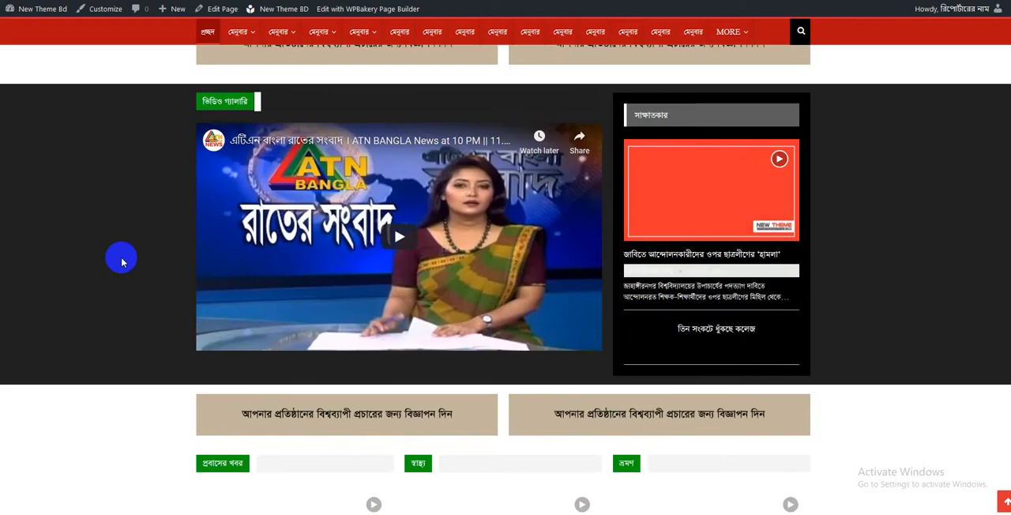
# - Open the New Theme BD theme options from the site's home page
pyautogui.scroll(12, 122, 262)
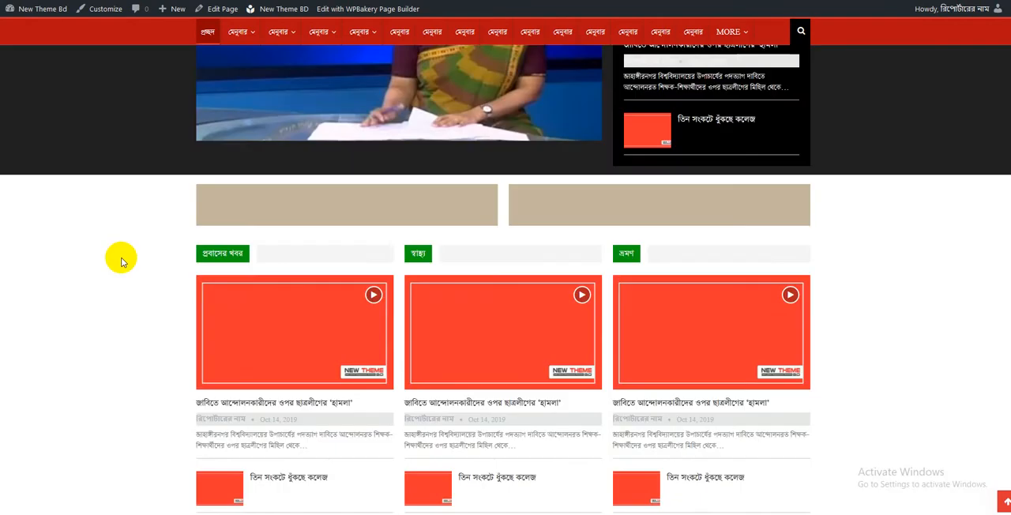
pyautogui.scroll(15, 122, 262)
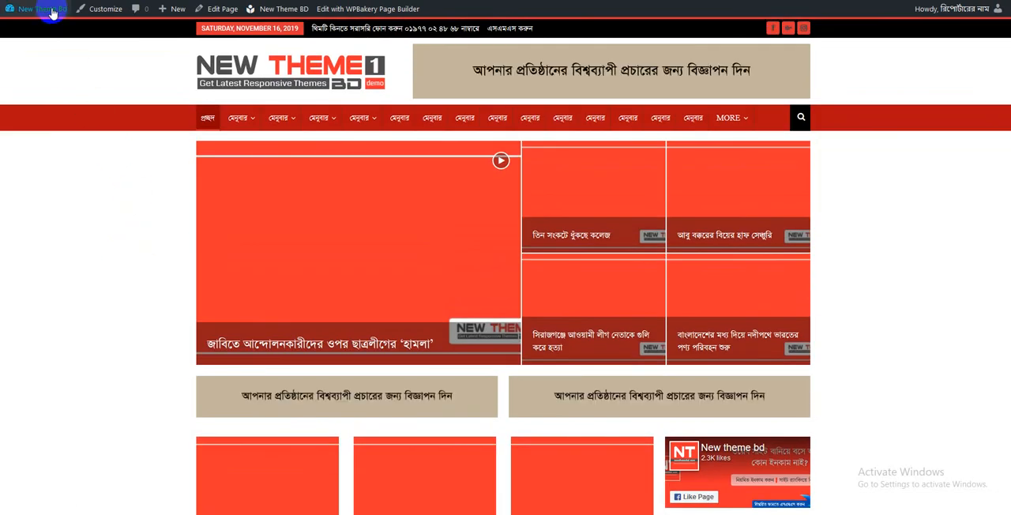
pyautogui.moveTo(52, 13)
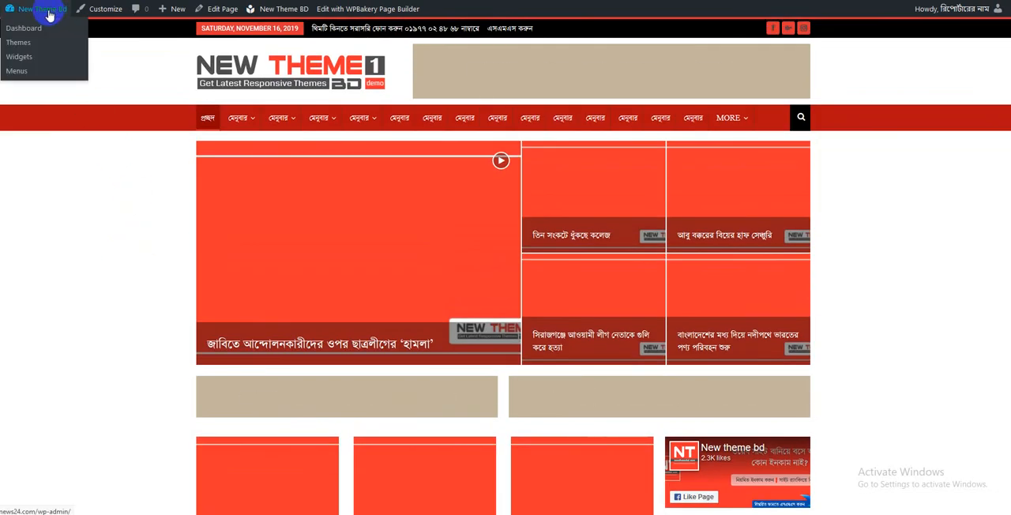
pyautogui.moveTo(286, 16)
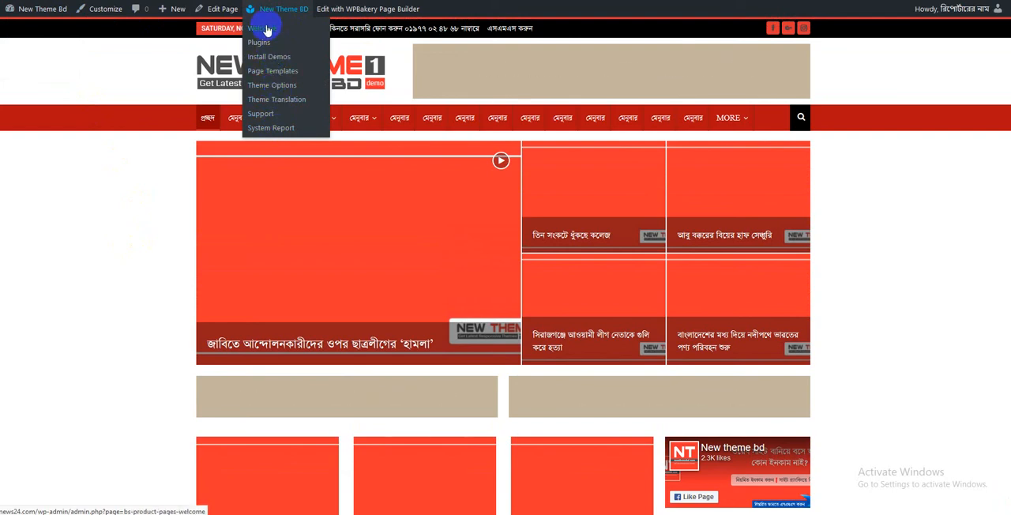
pyautogui.click(272, 86)
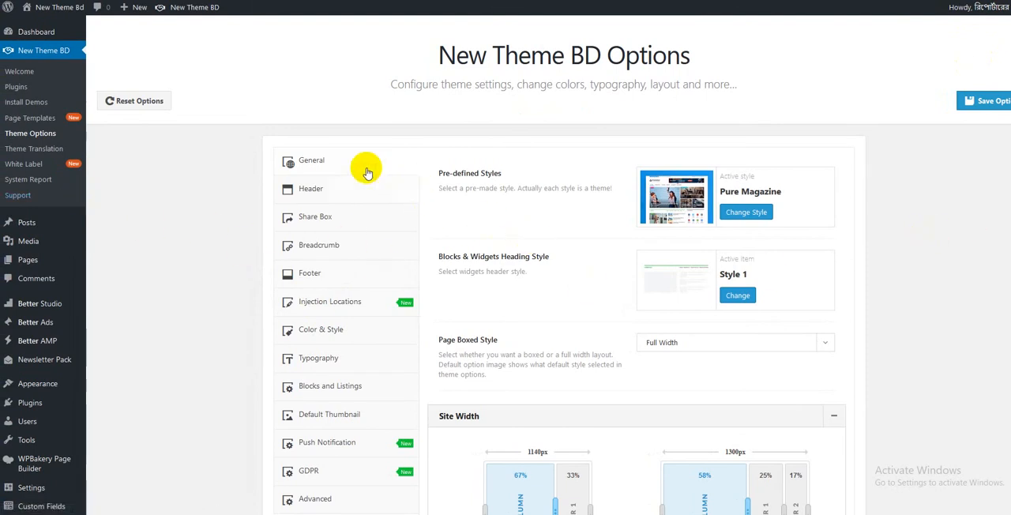
# - Review the general site options, expand the Post section under Single and examine its single post display settings
pyautogui.scroll(-3, 552, 226)
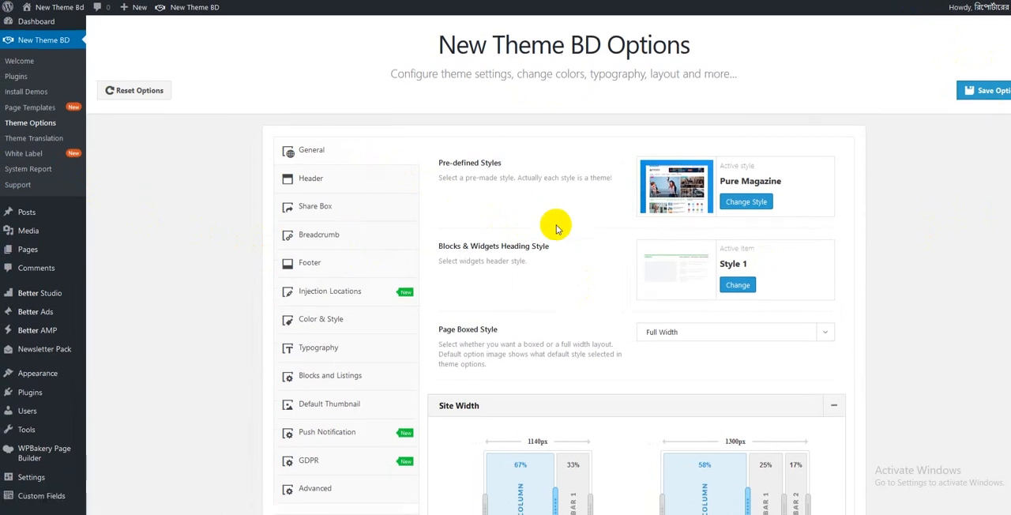
pyautogui.scroll(-4, 557, 229)
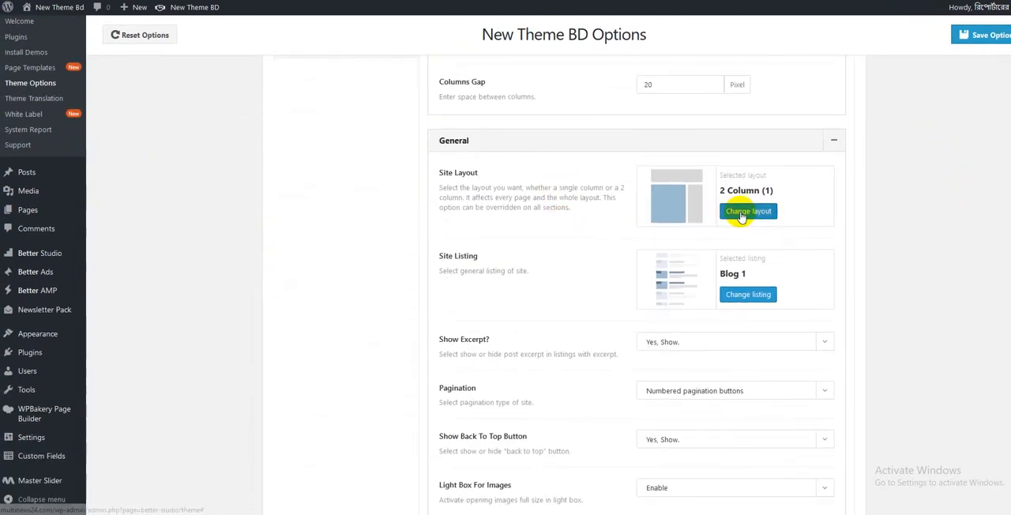
pyautogui.scroll(-4, 740, 217)
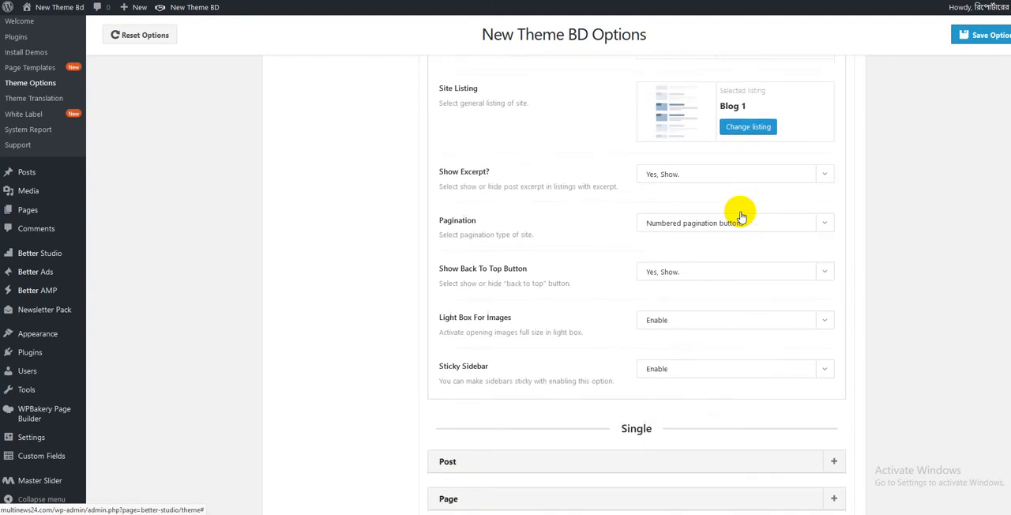
pyautogui.scroll(-1, 740, 215)
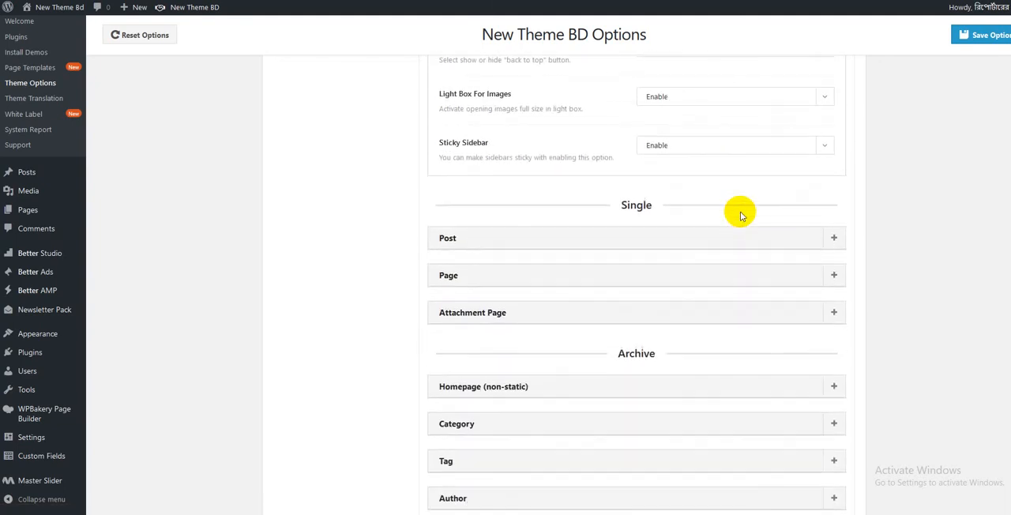
pyautogui.click(737, 238)
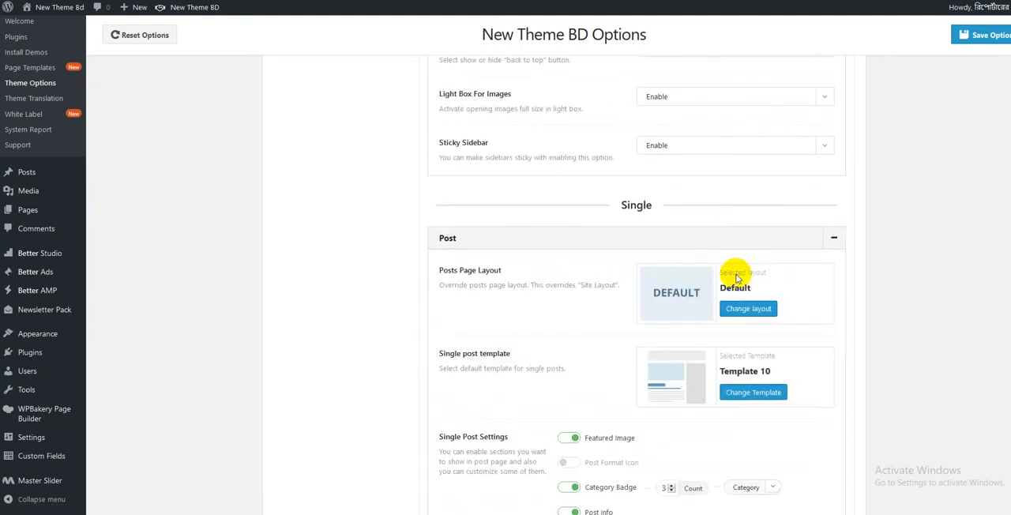
pyautogui.scroll(-2, 737, 268)
pyautogui.scroll(-1, 737, 298)
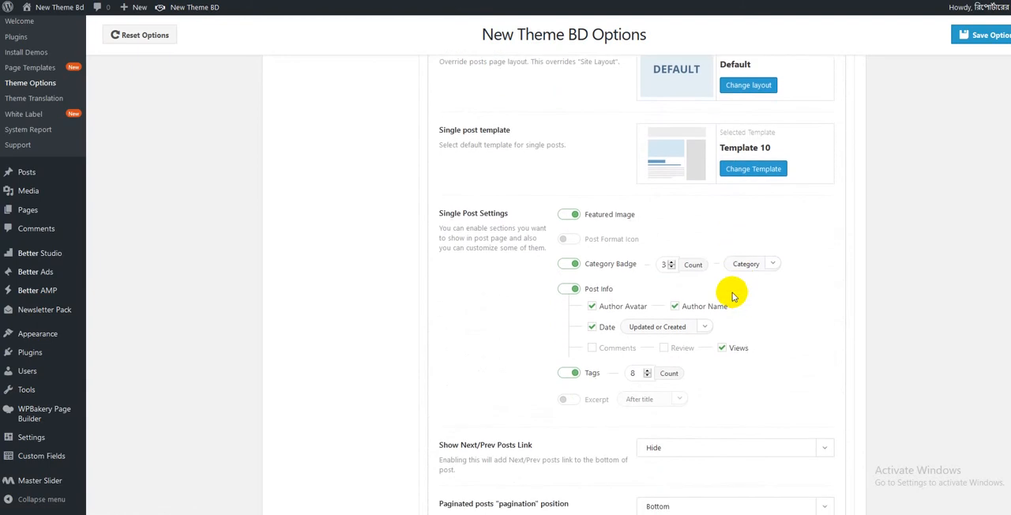
pyautogui.click(569, 216)
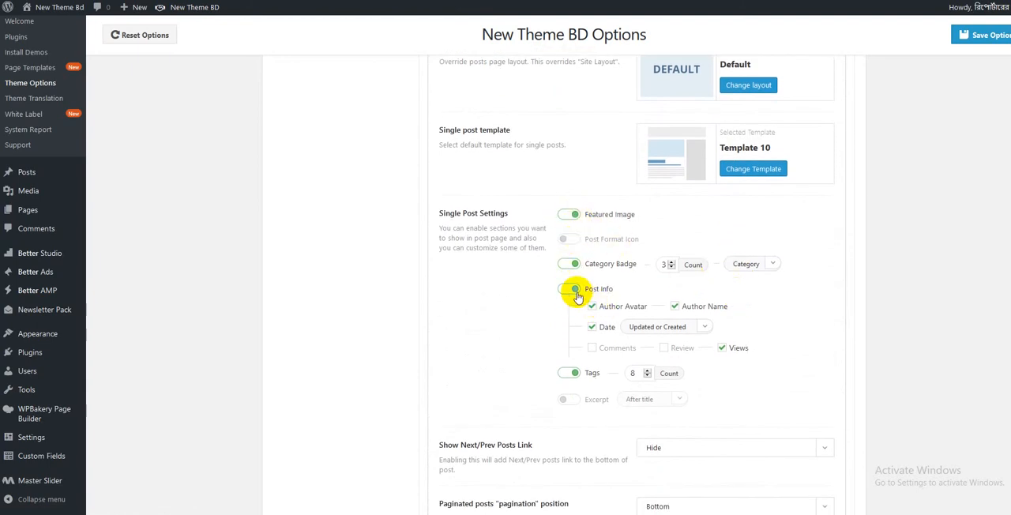
pyautogui.scroll(-1, 576, 296)
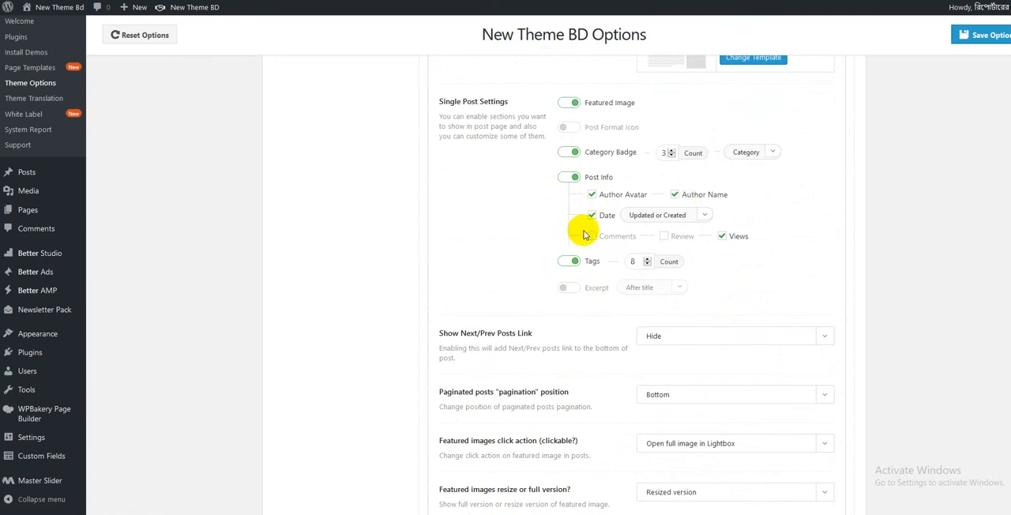
pyautogui.scroll(-4, 575, 265)
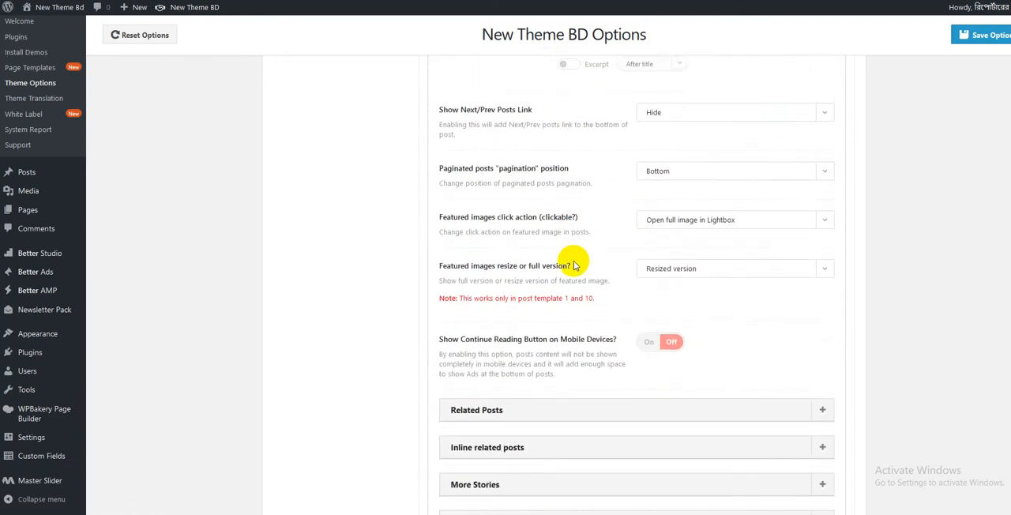
# - Expand the Related Posts and Inline related posts sections and review their settings
pyautogui.click(594, 242)
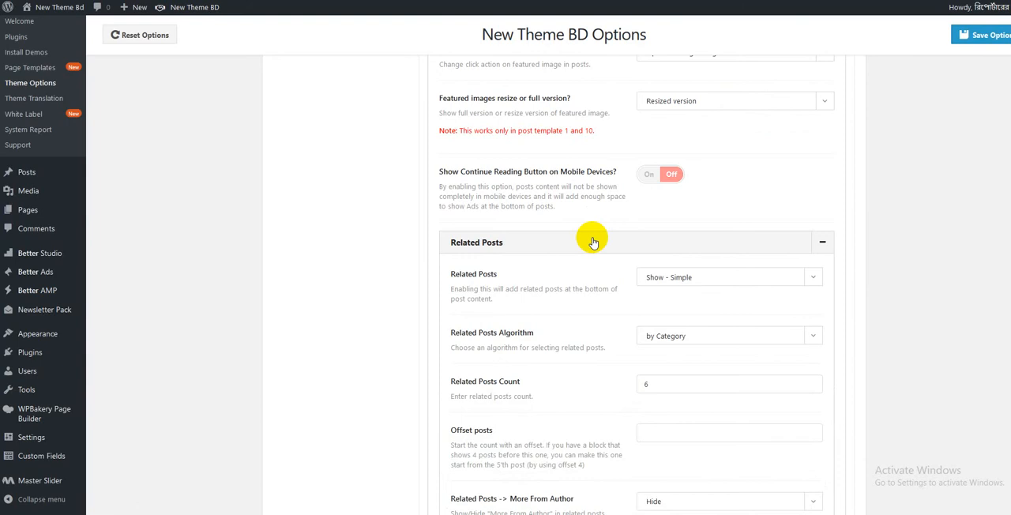
pyautogui.scroll(-2, 591, 237)
pyautogui.scroll(-2, 604, 237)
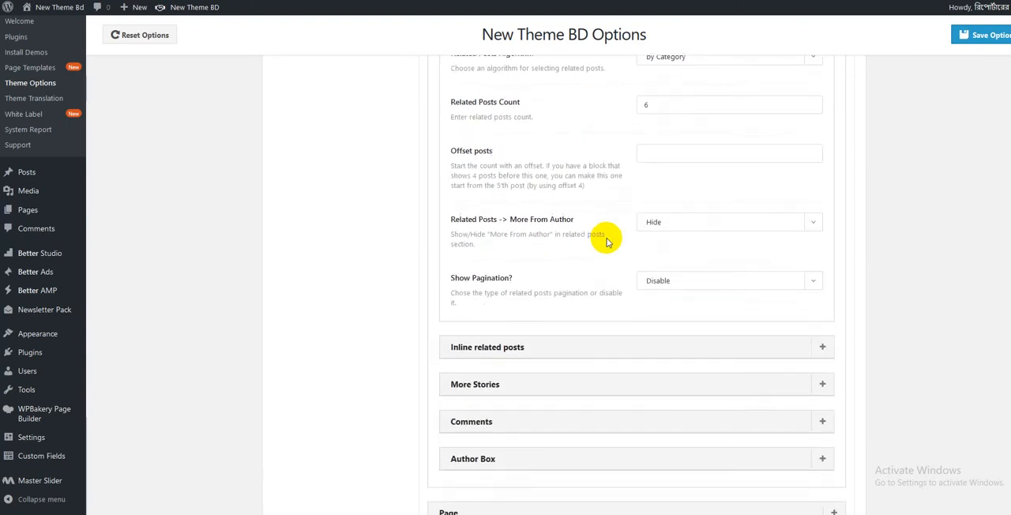
pyautogui.click(598, 291)
pyautogui.scroll(-2, 598, 291)
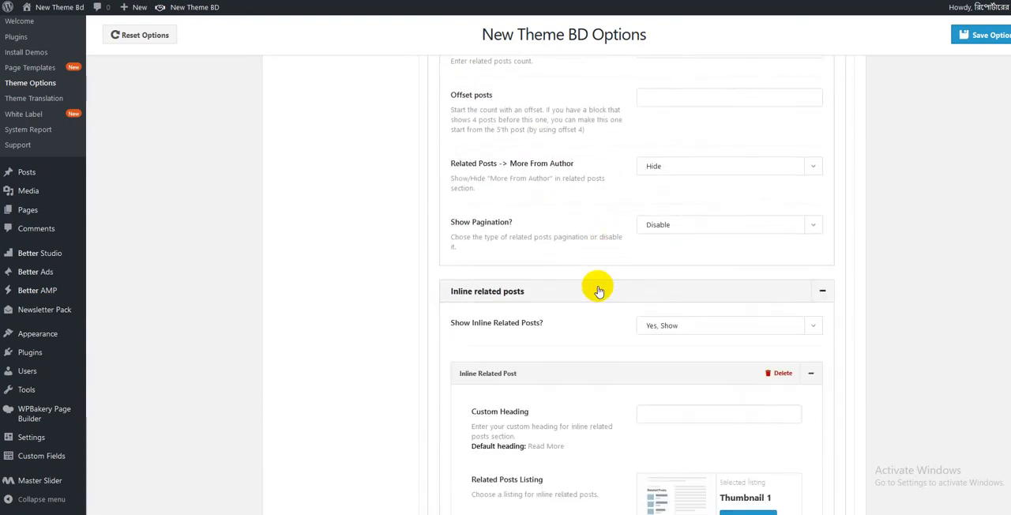
pyautogui.scroll(-2, 598, 291)
pyautogui.scroll(-5, 598, 291)
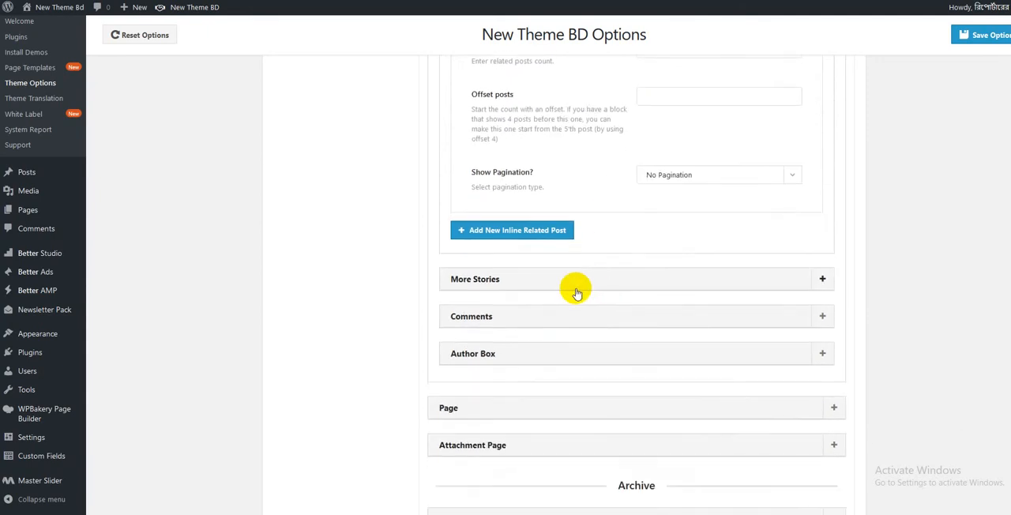
# - Expand the More Stories, Comments and Page sections and review their display settings
pyautogui.scroll(-2, 575, 287)
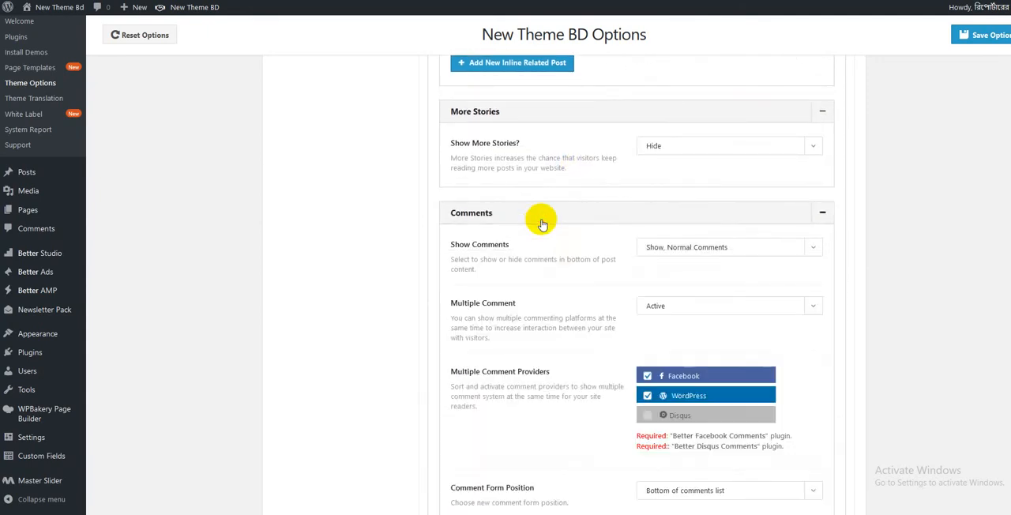
pyautogui.scroll(-3, 542, 225)
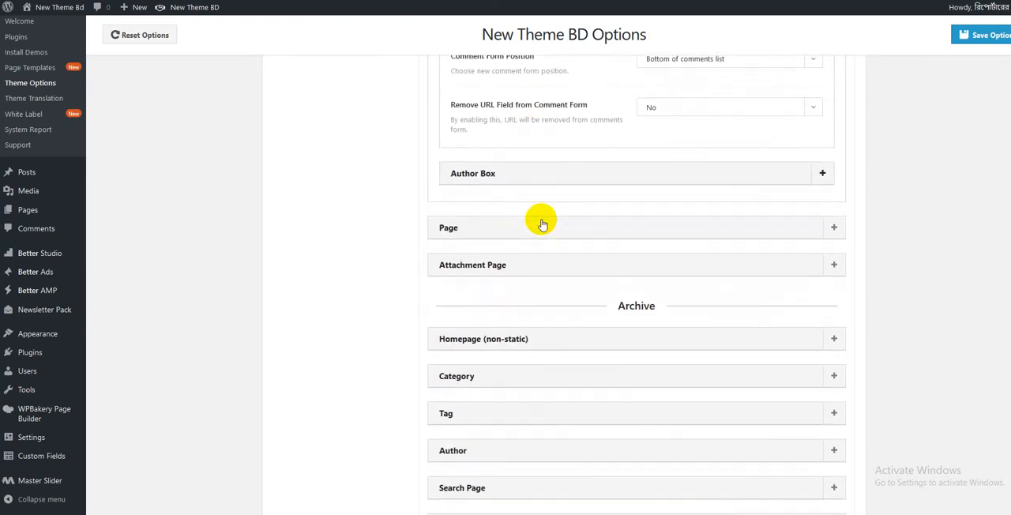
pyautogui.scroll(-1, 553, 198)
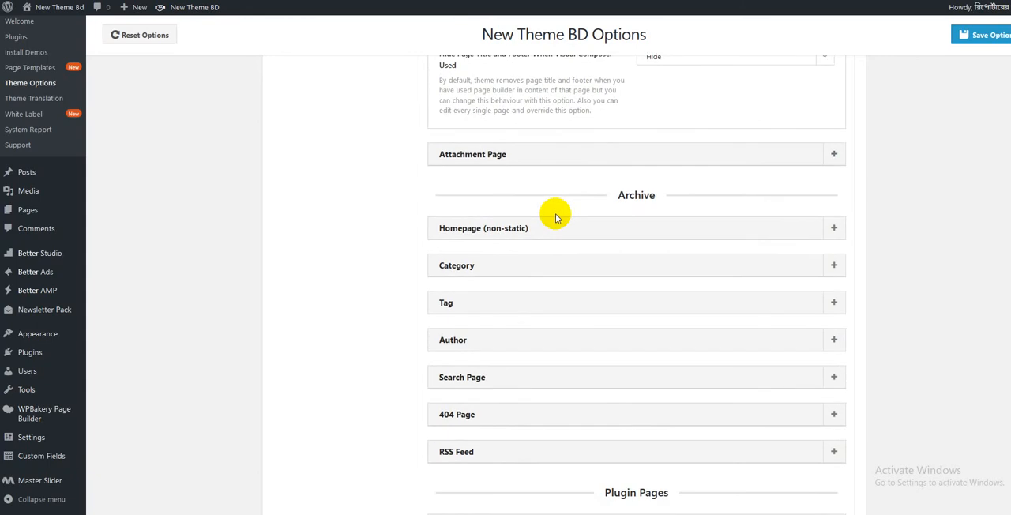
# - Expand the Category and Tag sections under Archive and examine their layout, listing and pagination settings
pyautogui.scroll(-1, 556, 218)
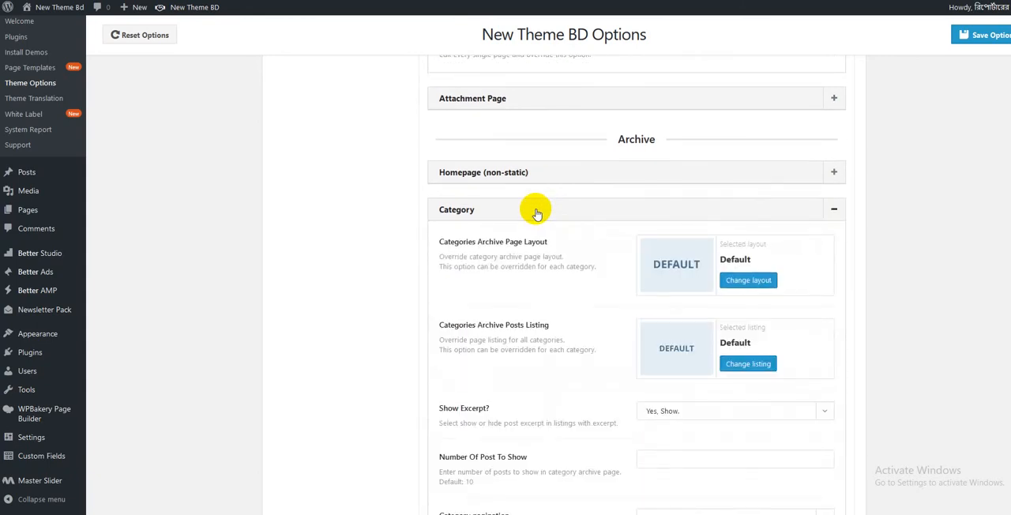
pyautogui.scroll(-2, 558, 233)
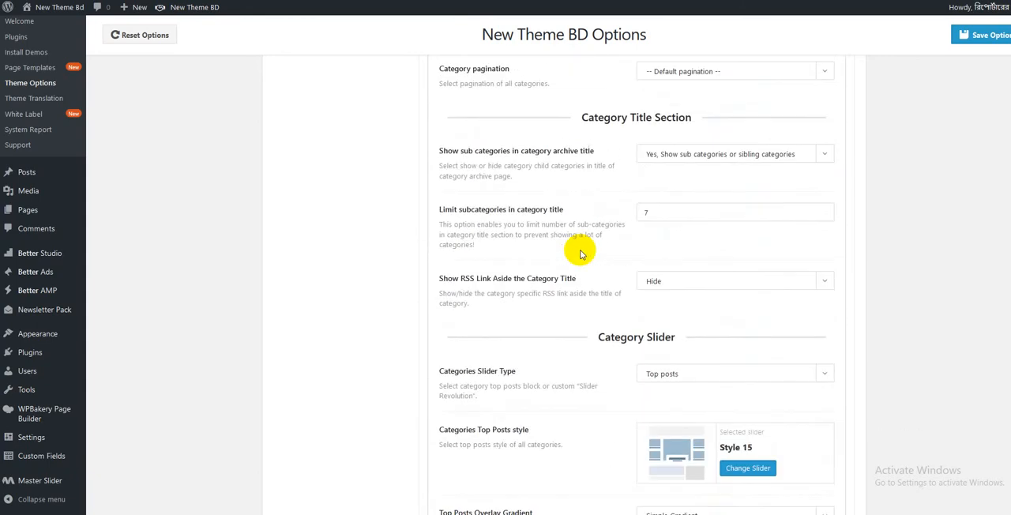
pyautogui.scroll(-2, 579, 253)
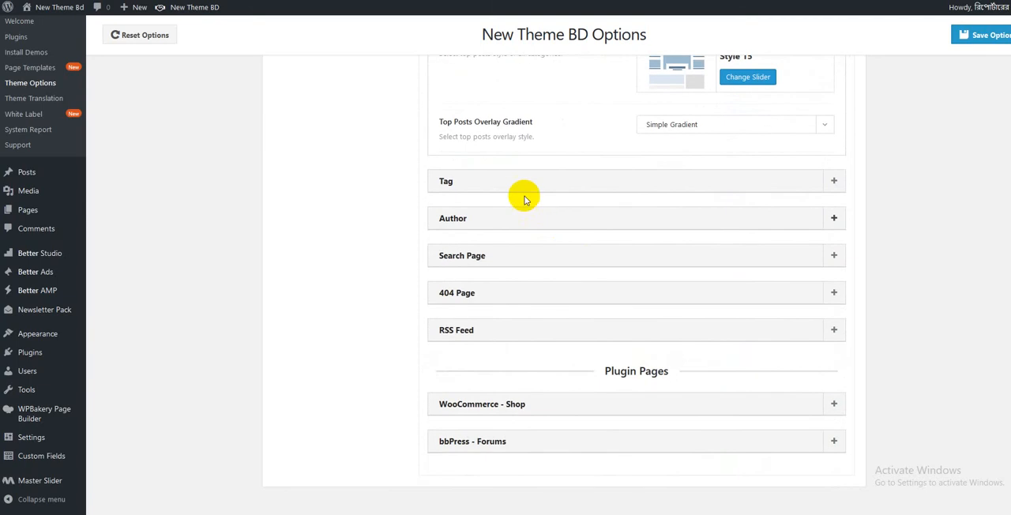
pyautogui.click(515, 186)
pyautogui.scroll(-4, 532, 221)
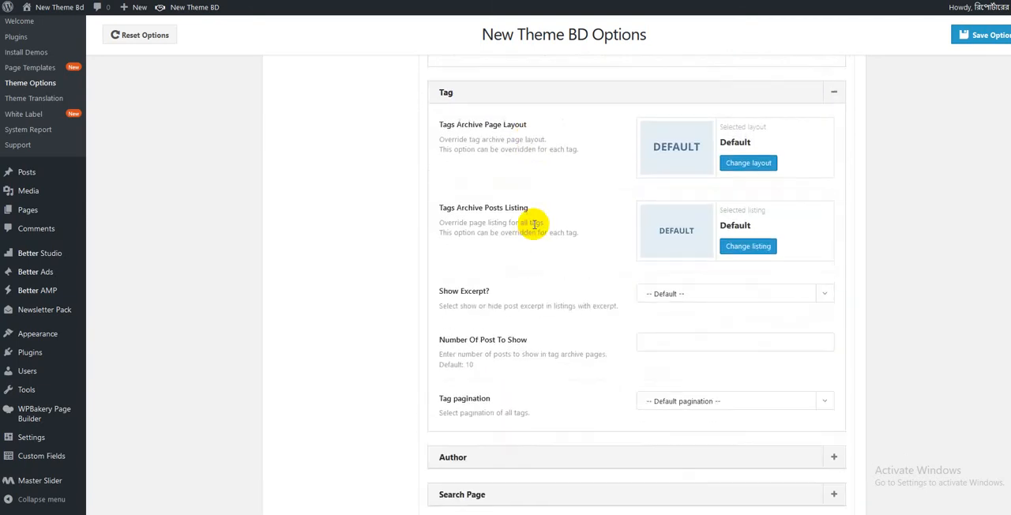
# - Go back through the general options and inspect the choices for Related Posts, Show Next/Prev Posts Link and Show Excerpt
pyautogui.scroll(20, 525, 237)
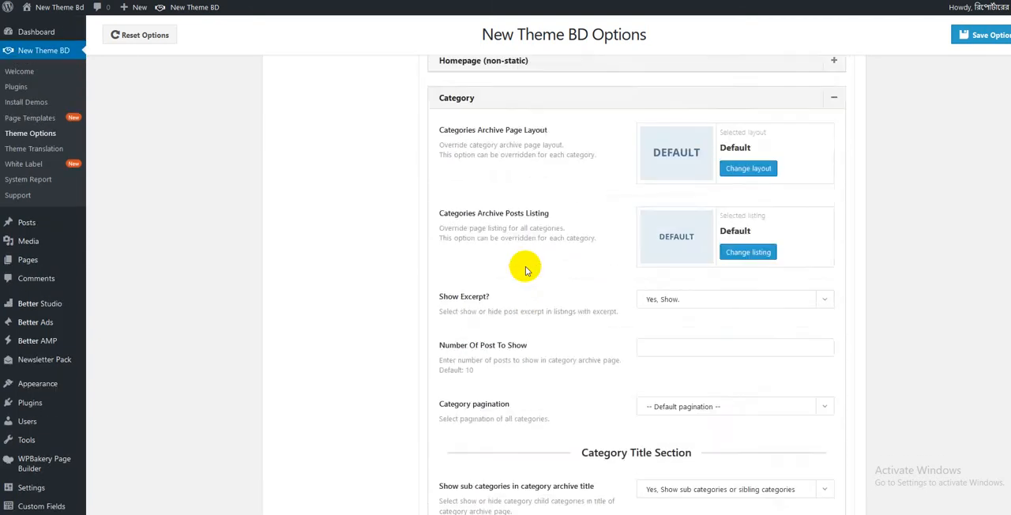
pyautogui.scroll(20, 525, 270)
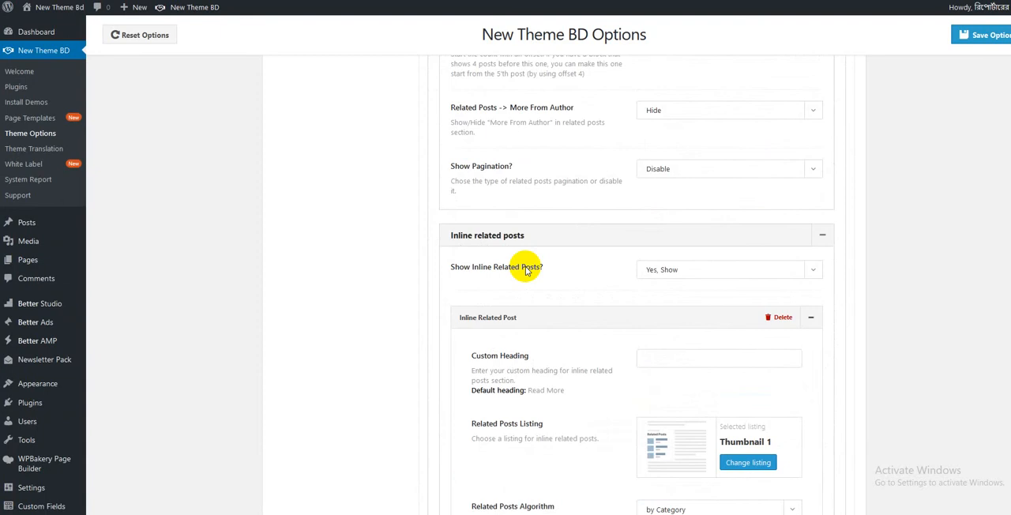
pyautogui.click(699, 165)
pyautogui.click(699, 165)
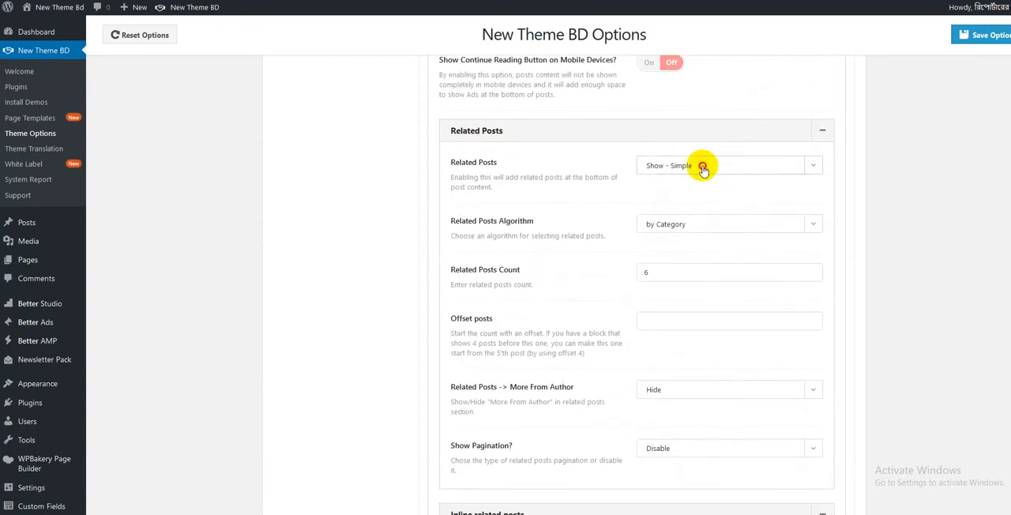
pyautogui.scroll(3, 702, 189)
pyautogui.scroll(4, 701, 189)
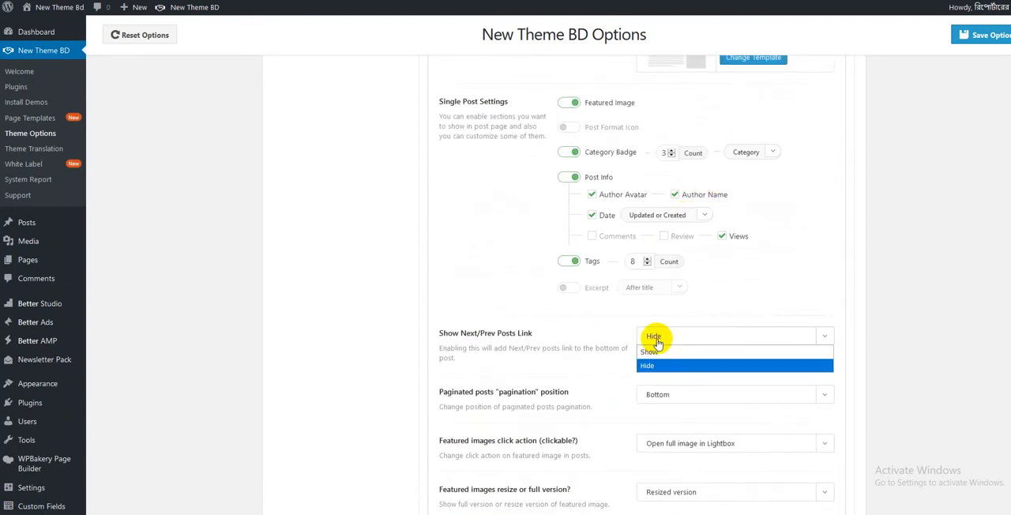
pyautogui.scroll(9, 657, 342)
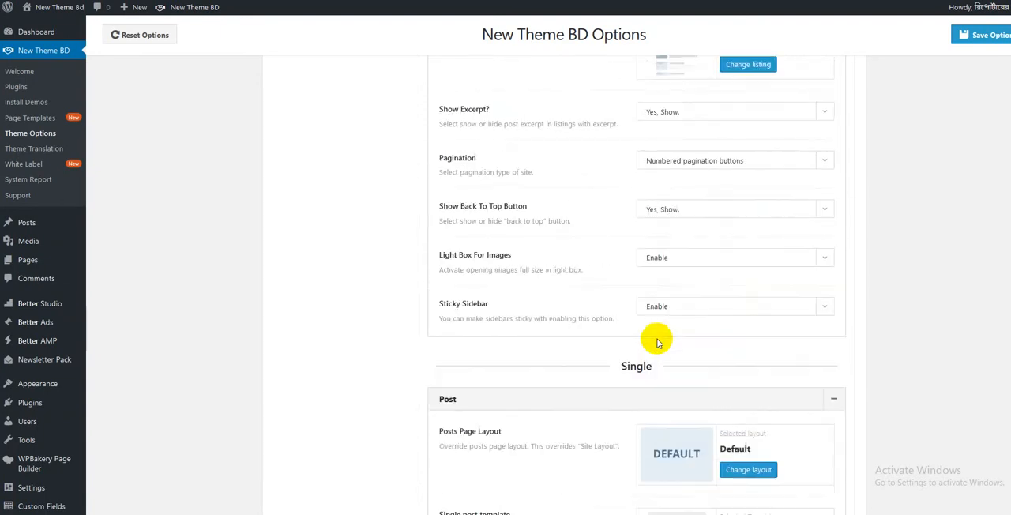
pyautogui.scroll(1, 657, 341)
pyautogui.click(655, 288)
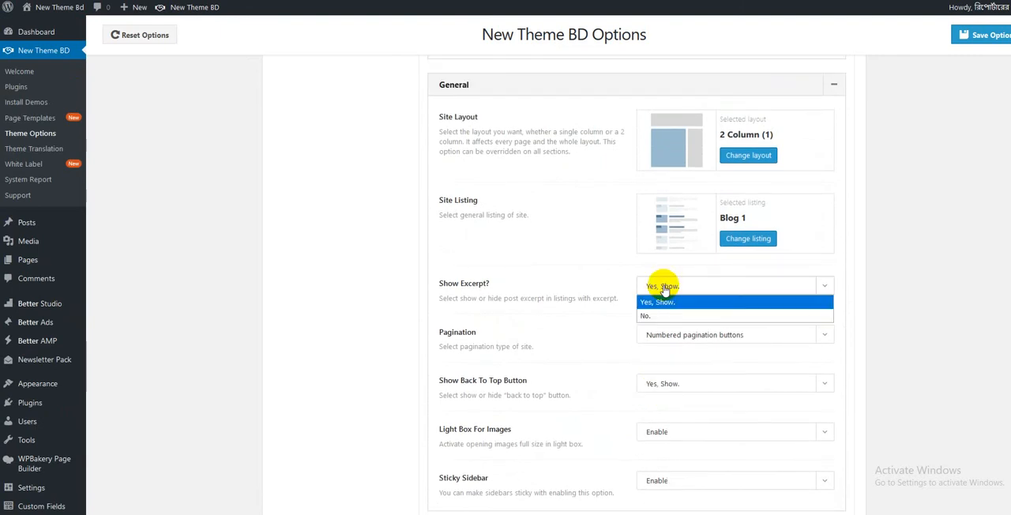
pyautogui.click(654, 299)
pyautogui.scroll(6, 655, 299)
# - Reduce the two-sidebar layout's site width to 1140px and choose Full Width as the page boxed style
pyautogui.scroll(-1, 652, 233)
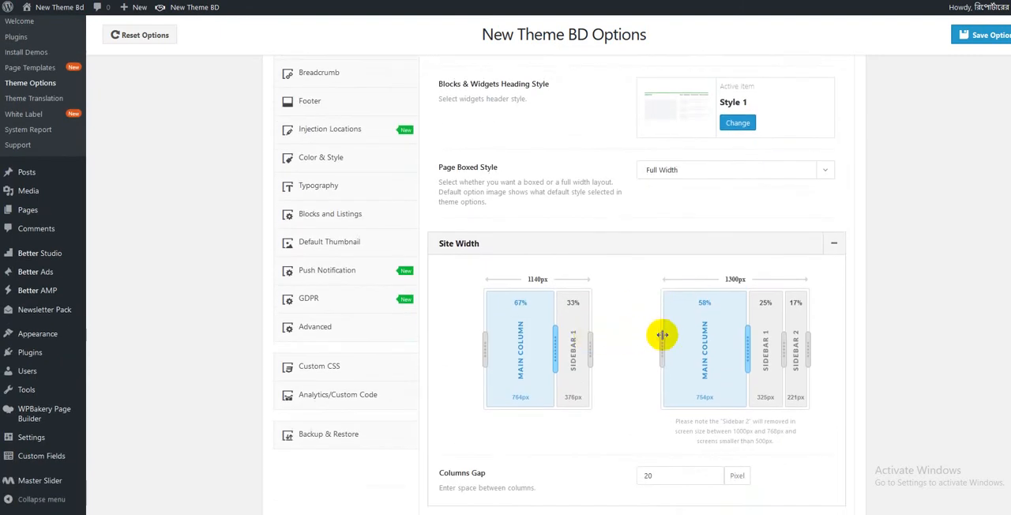
pyautogui.moveTo(663, 338); pyautogui.dragTo(682, 349)
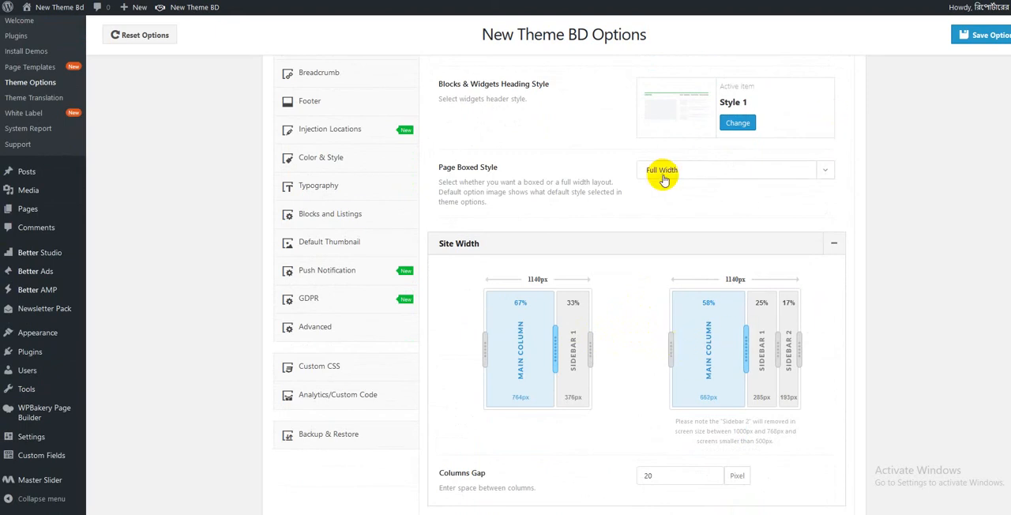
pyautogui.click(700, 170)
pyautogui.click(671, 199)
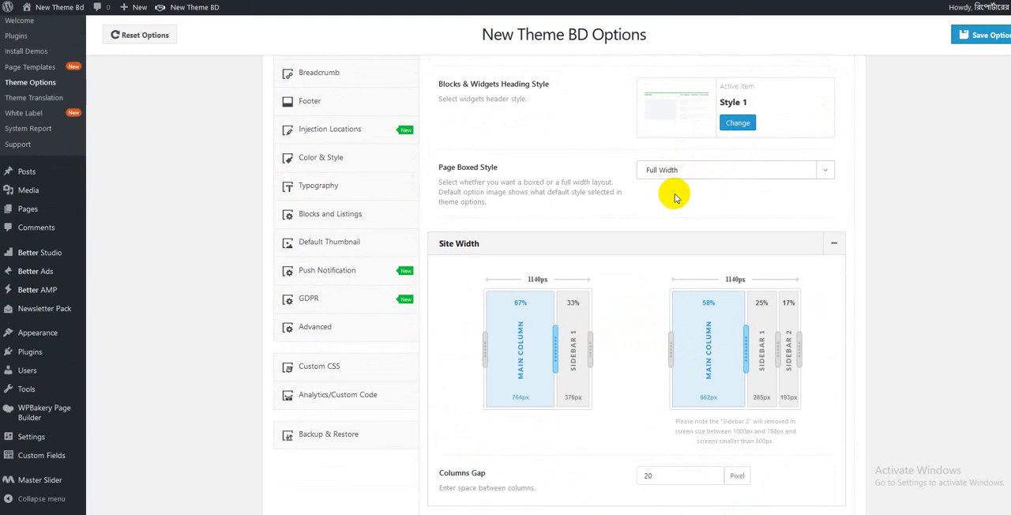
# - Confirm Full Width as the Page Boxed Style in the general options
pyautogui.click(677, 169)
pyautogui.click(676, 186)
pyautogui.scroll(3, 674, 209)
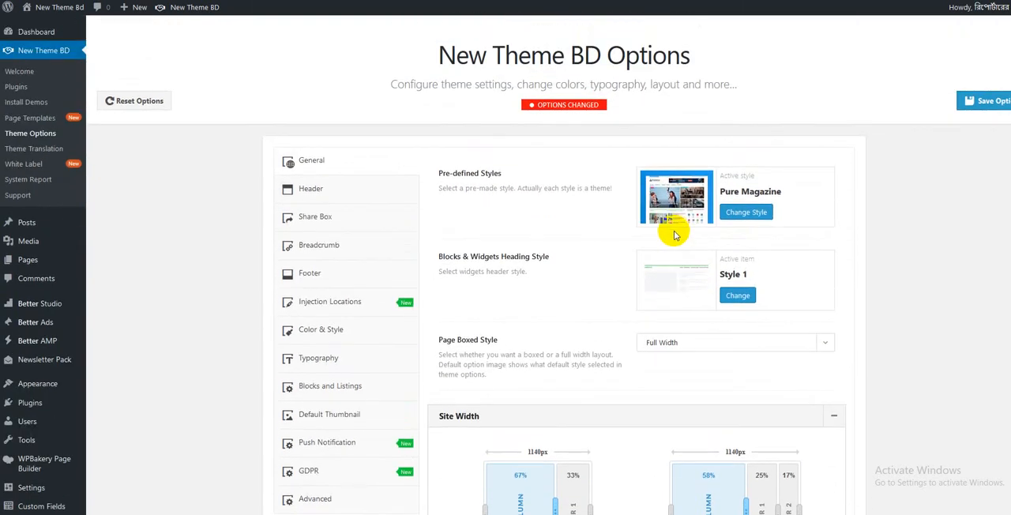
# - Open the Header options, expand Header Style & Layout, try several header styles and select Style 8
pyautogui.click(318, 188)
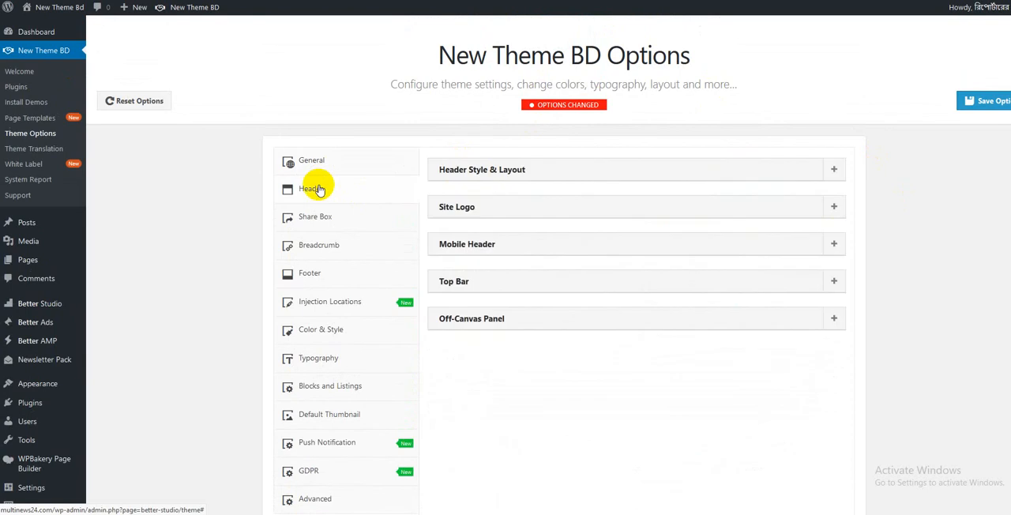
pyautogui.click(610, 171)
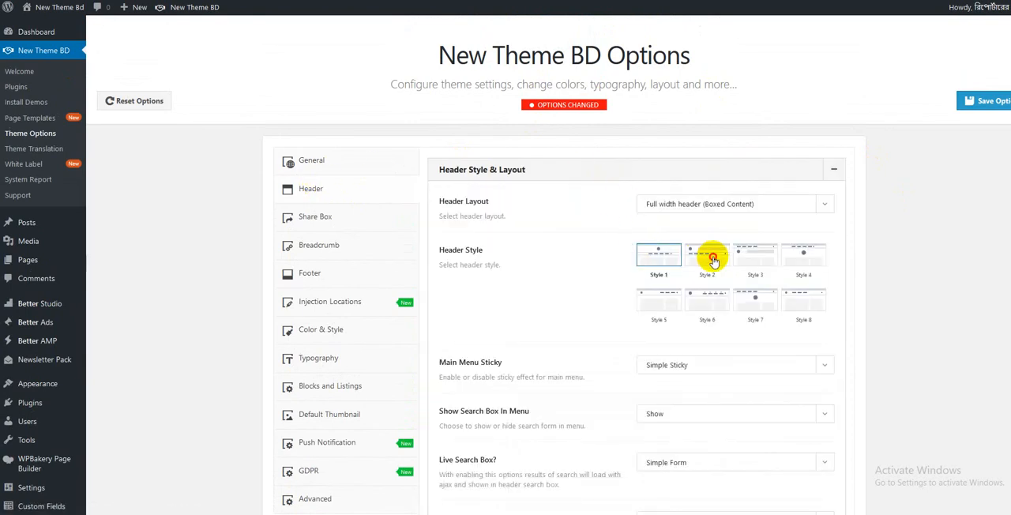
pyautogui.click(788, 254)
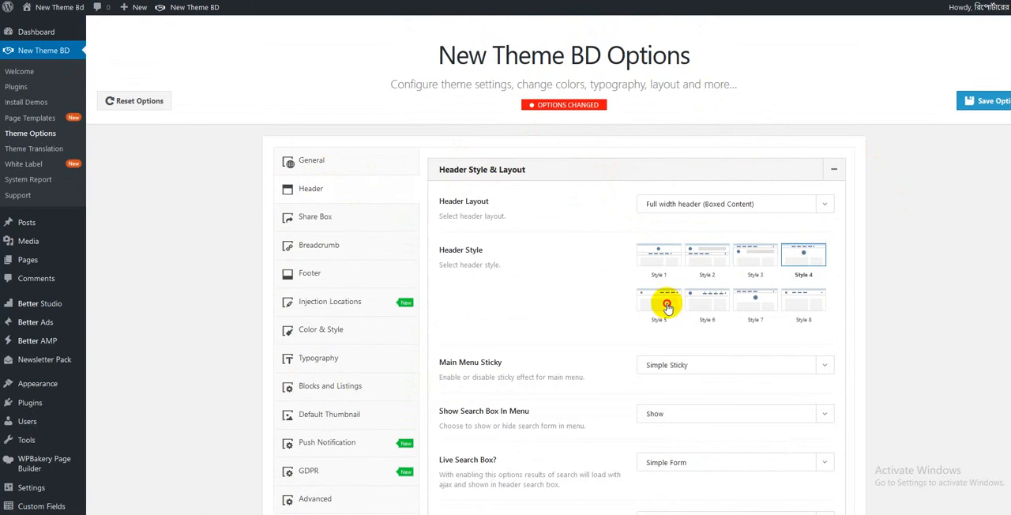
pyautogui.click(718, 306)
pyautogui.click(763, 304)
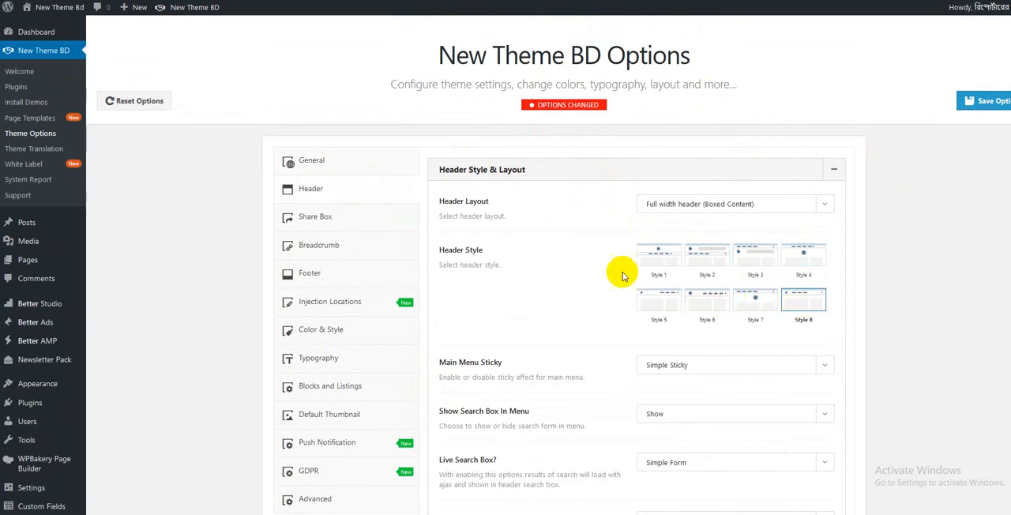
# - Inspect the Main Menu Sticky choices and the search box and shopping cart settings of the header
pyautogui.scroll(-2, 568, 275)
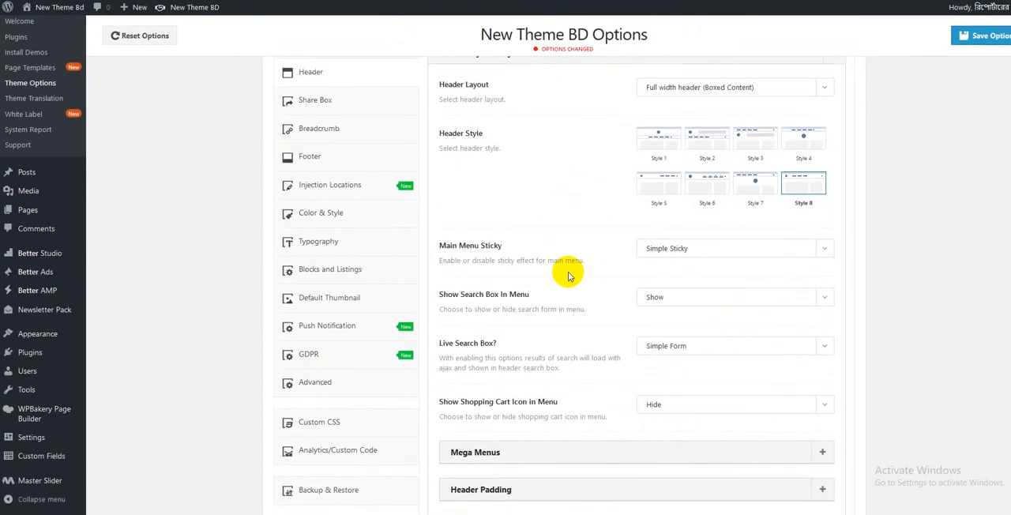
pyautogui.click(699, 248)
pyautogui.click(688, 248)
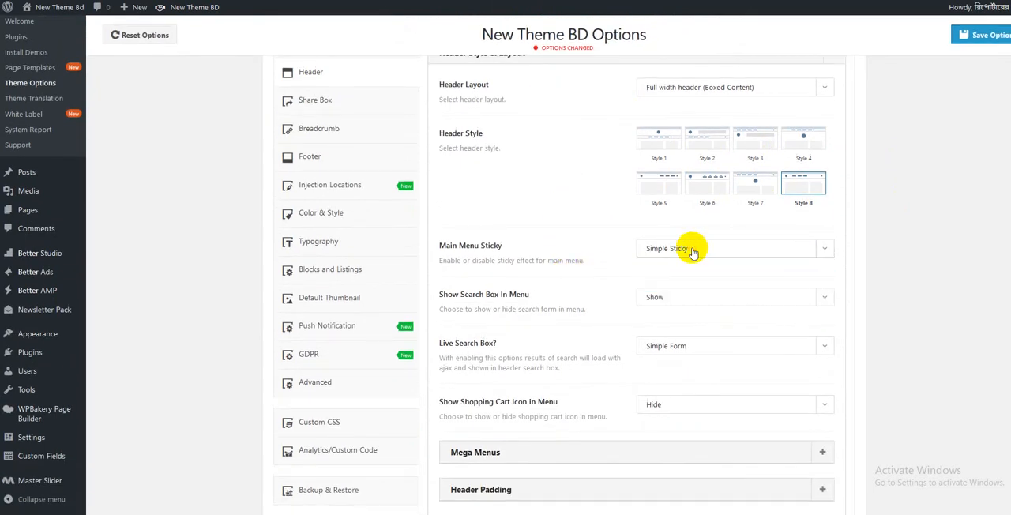
pyautogui.scroll(-2, 690, 310)
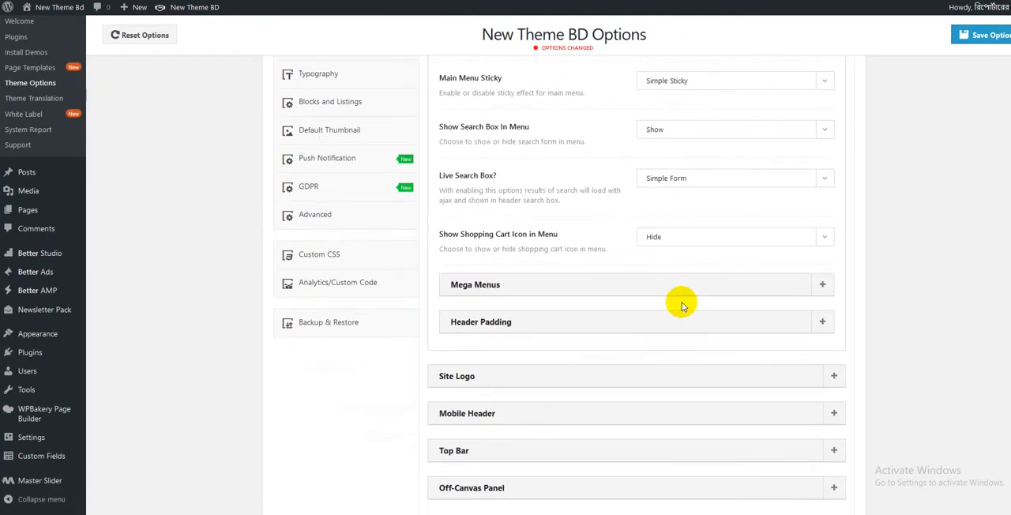
# - Expand the Mega Menus and Header Padding sections and review their settings
pyautogui.click(666, 286)
pyautogui.scroll(-2, 663, 286)
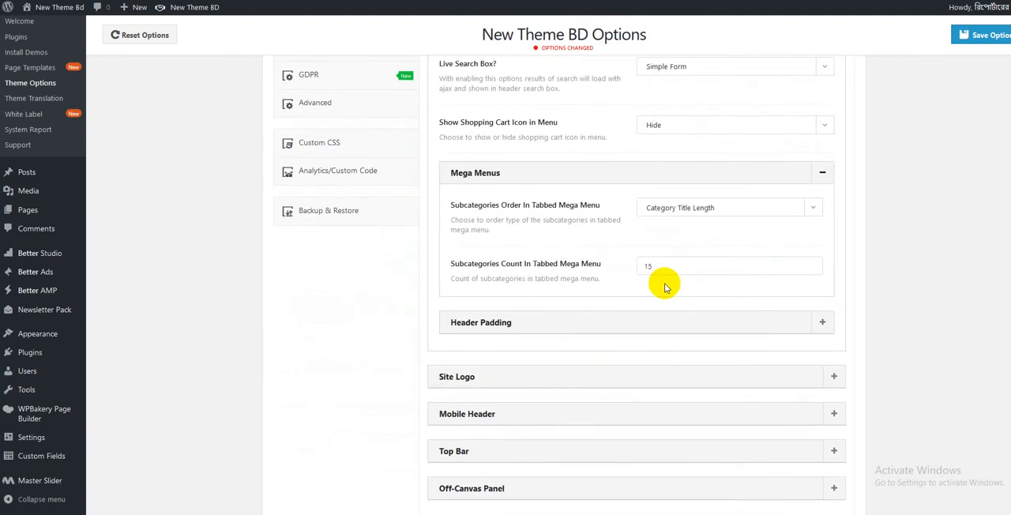
pyautogui.click(643, 322)
pyautogui.scroll(-2, 642, 322)
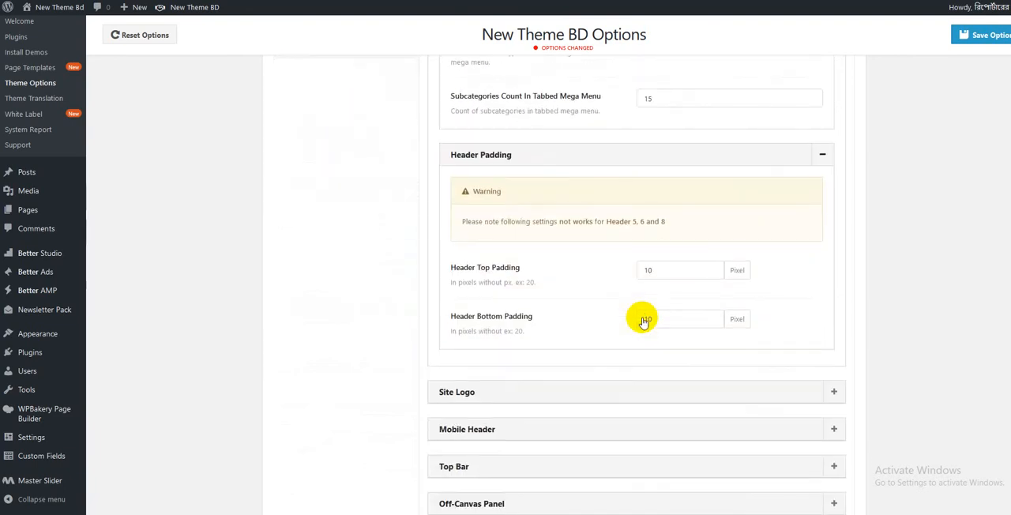
pyautogui.scroll(-2, 640, 322)
# - Expand the Site Logo section and change the Text Logo to Multi News 24
pyautogui.click(629, 319)
pyautogui.scroll(-3, 631, 192)
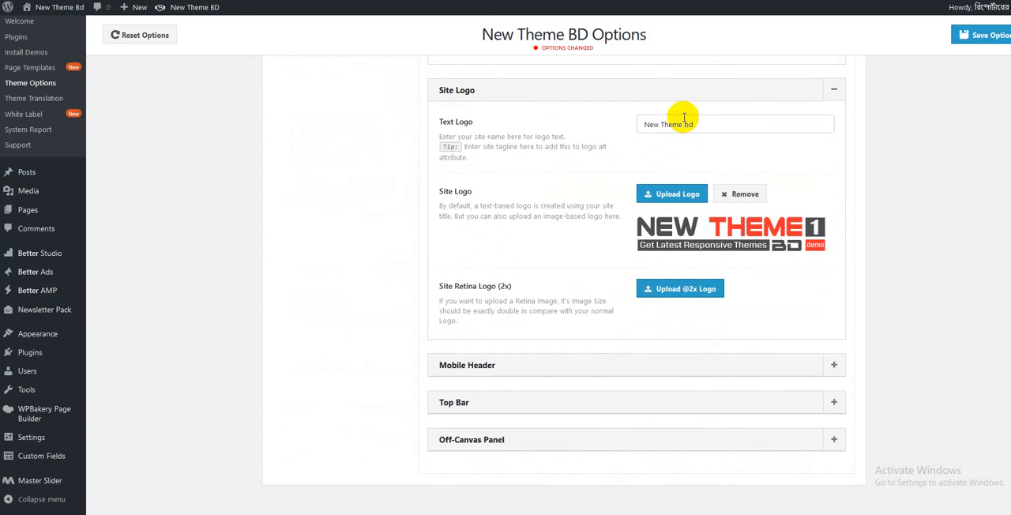
pyautogui.moveTo(711, 124); pyautogui.dragTo(641, 125)
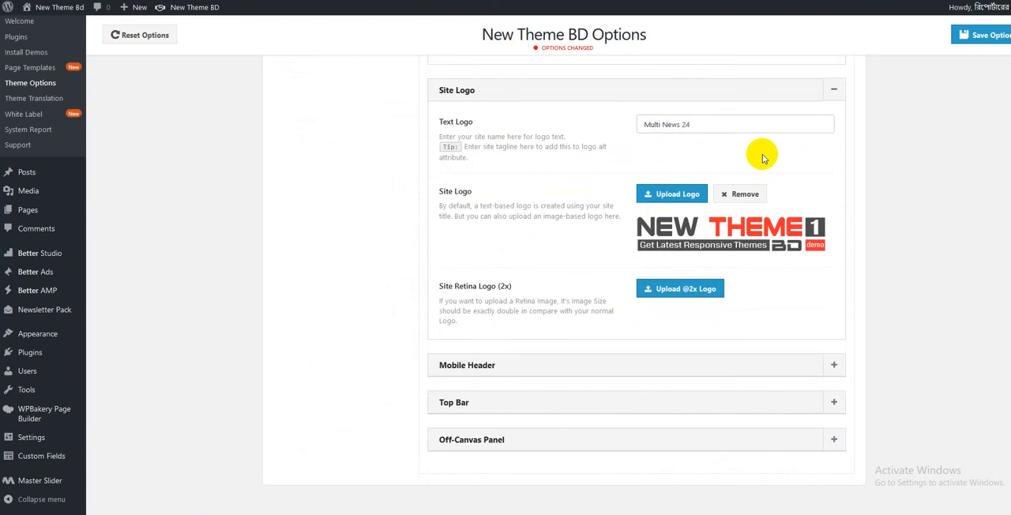
# - Remove the site logo image and select demo-one.png from the media library as the site logo
pyautogui.click(733, 197)
pyautogui.click(683, 219)
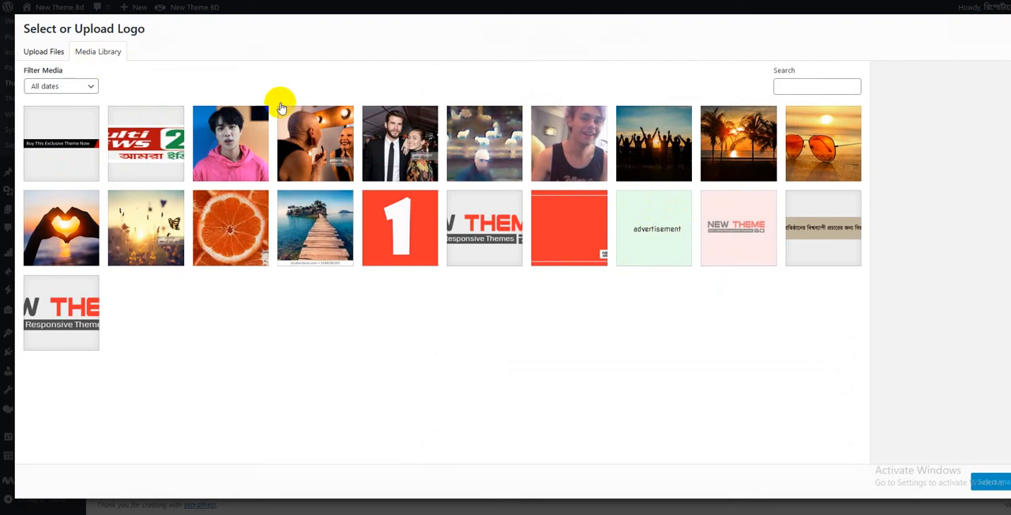
pyautogui.click(474, 224)
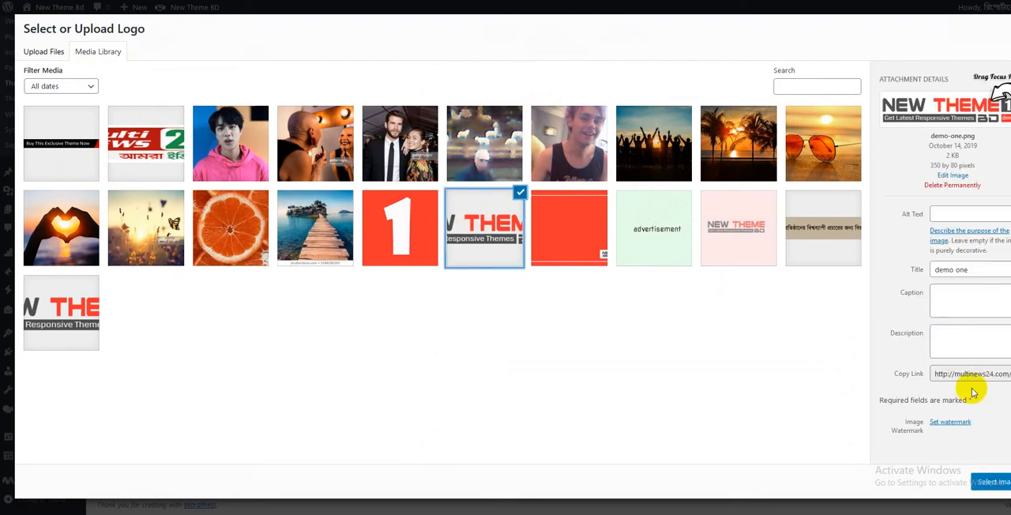
pyautogui.click(991, 483)
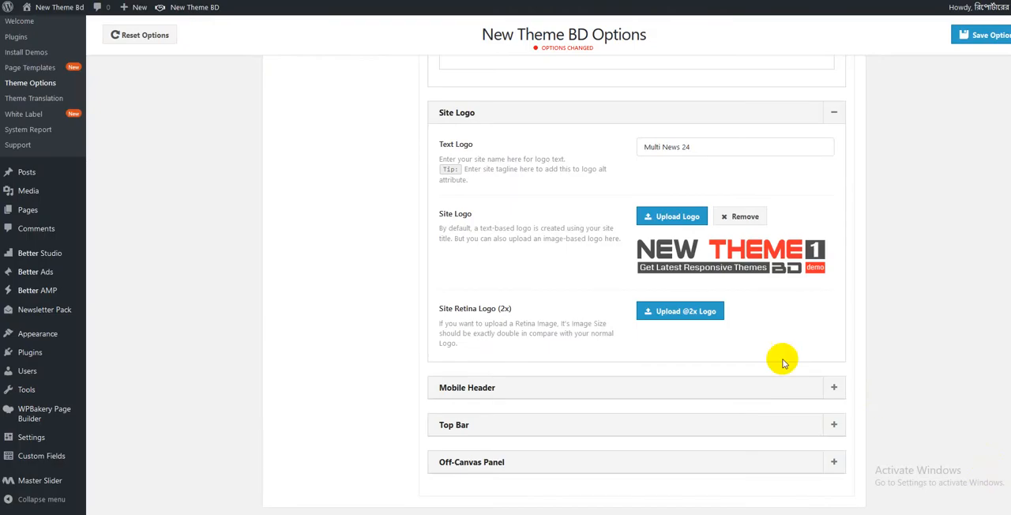
# - Expand the Logo and Style & Layout sections under Mobile Header and review their logo, section, color and gradient settings
pyautogui.scroll(-1, 722, 335)
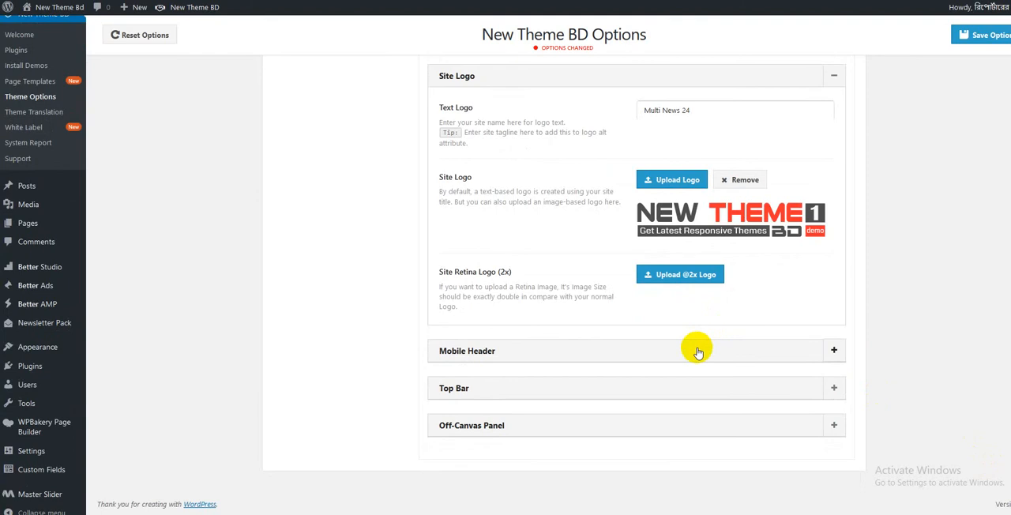
pyautogui.click(699, 352)
pyautogui.scroll(-1, 696, 379)
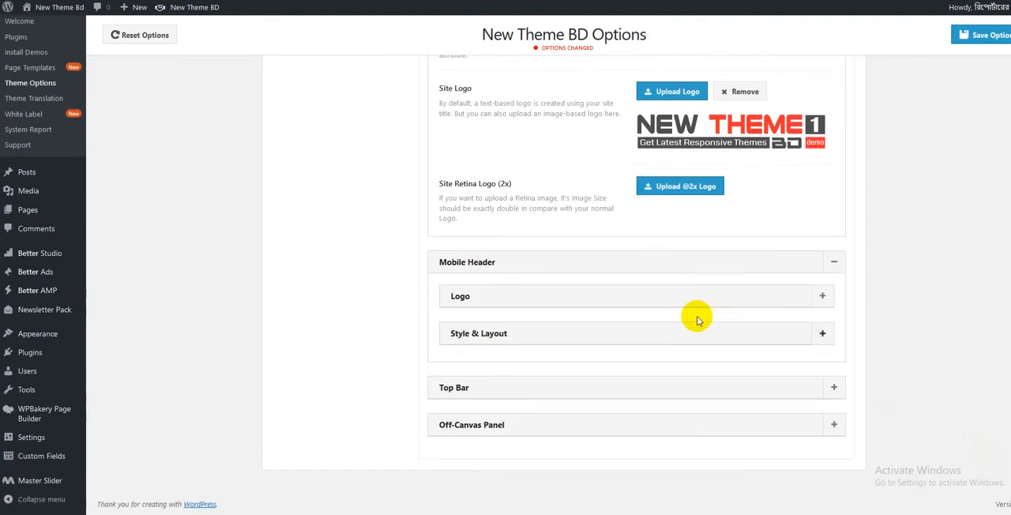
pyautogui.click(698, 306)
pyautogui.scroll(-1, 695, 241)
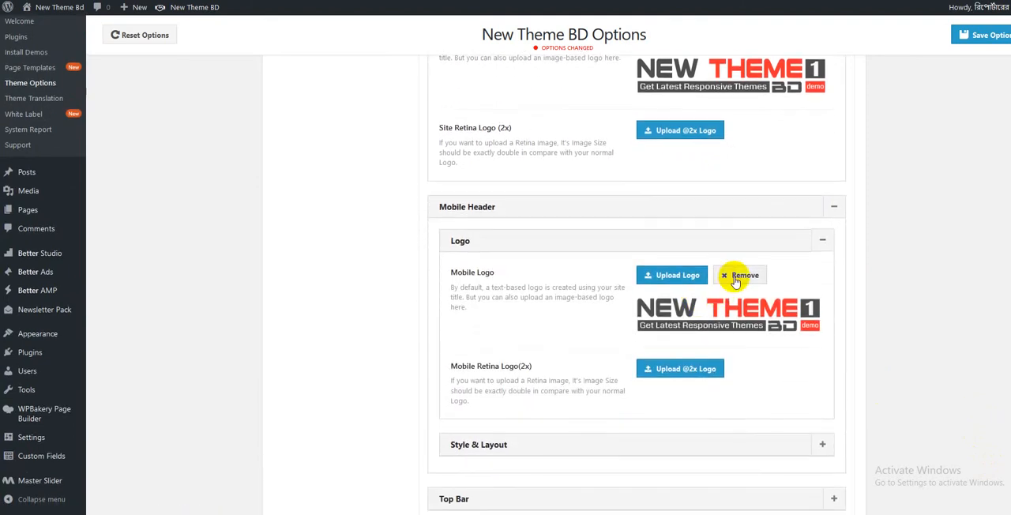
pyautogui.scroll(-2, 702, 286)
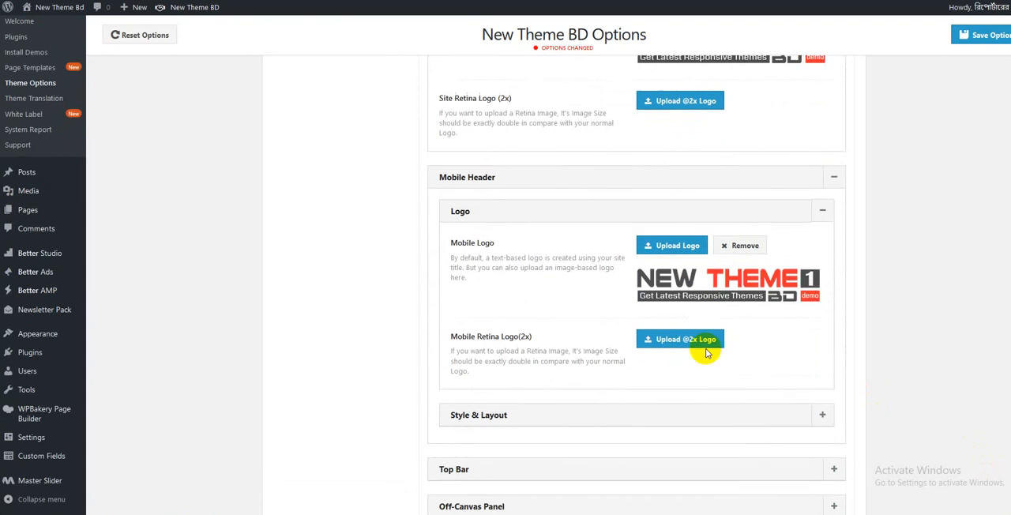
pyautogui.scroll(-3, 692, 338)
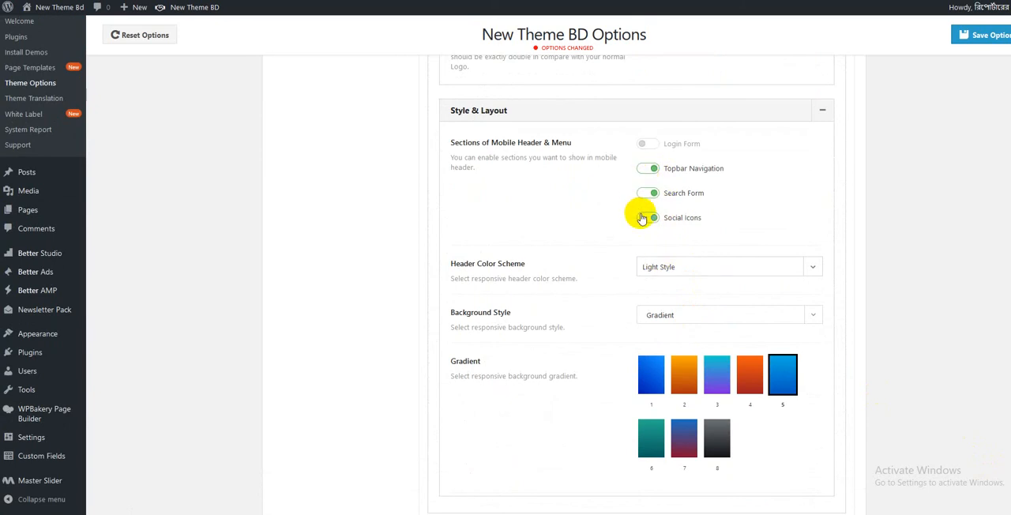
pyautogui.scroll(-2, 640, 217)
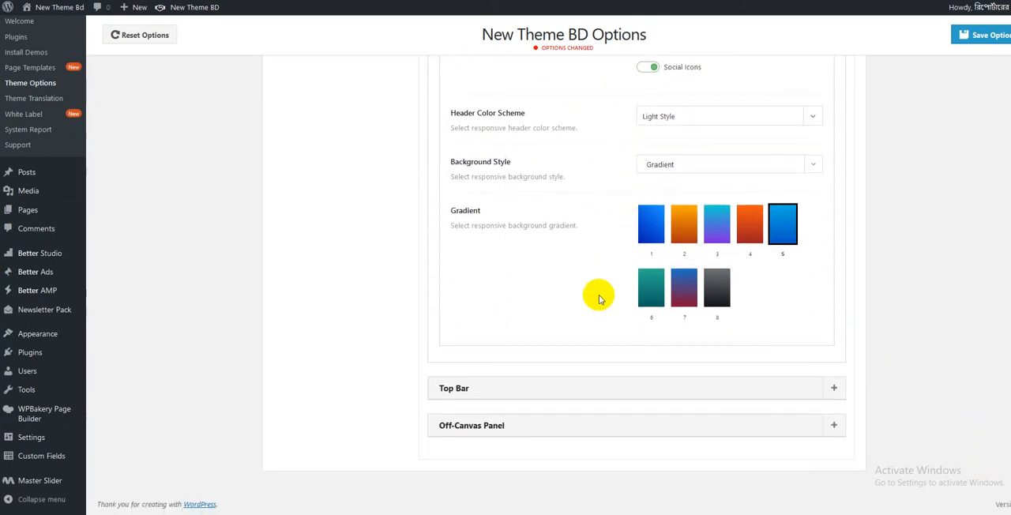
# - Expand the Top Bar section and examine the available Top Bar Style choices
pyautogui.click(586, 390)
pyautogui.scroll(-2, 682, 400)
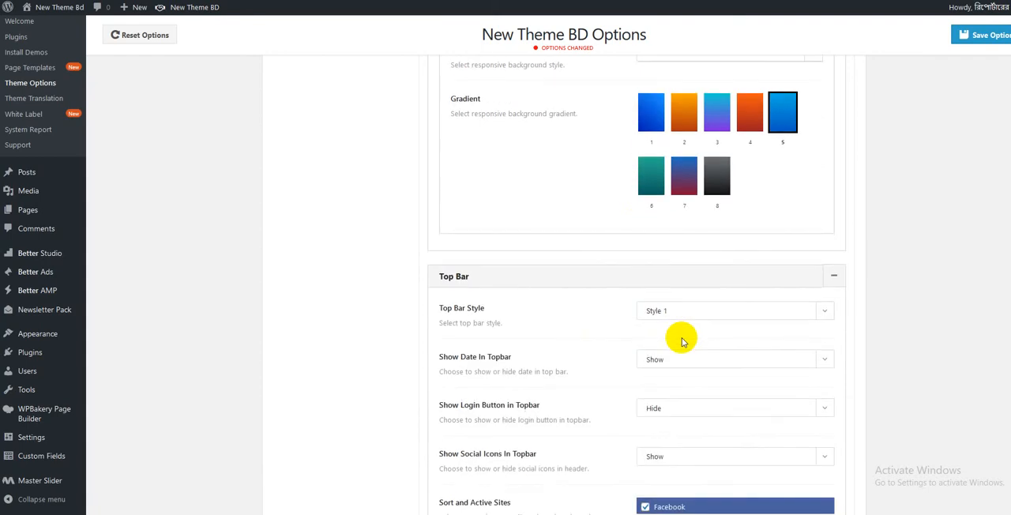
pyautogui.scroll(-2, 683, 341)
pyautogui.scroll(1, 677, 271)
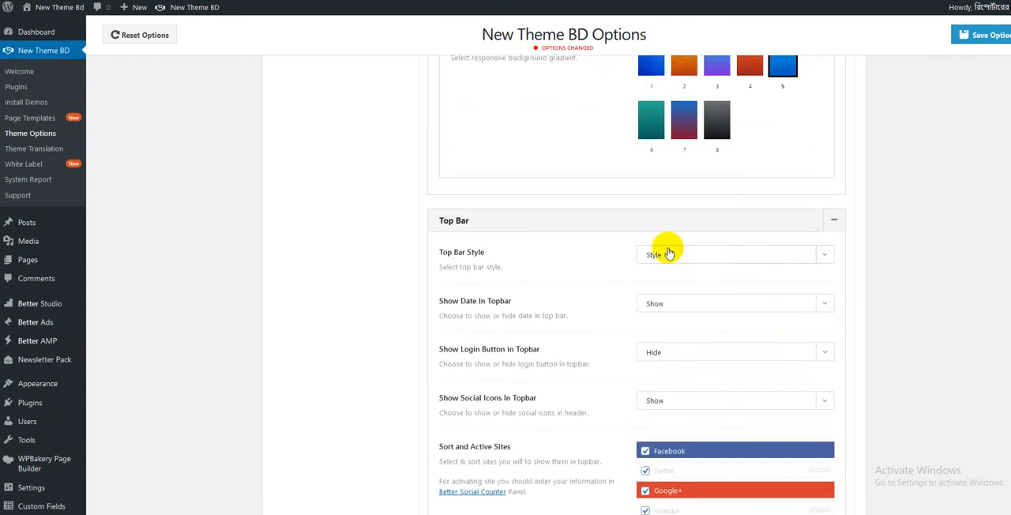
pyautogui.click(668, 253)
pyautogui.click(666, 255)
pyautogui.click(667, 254)
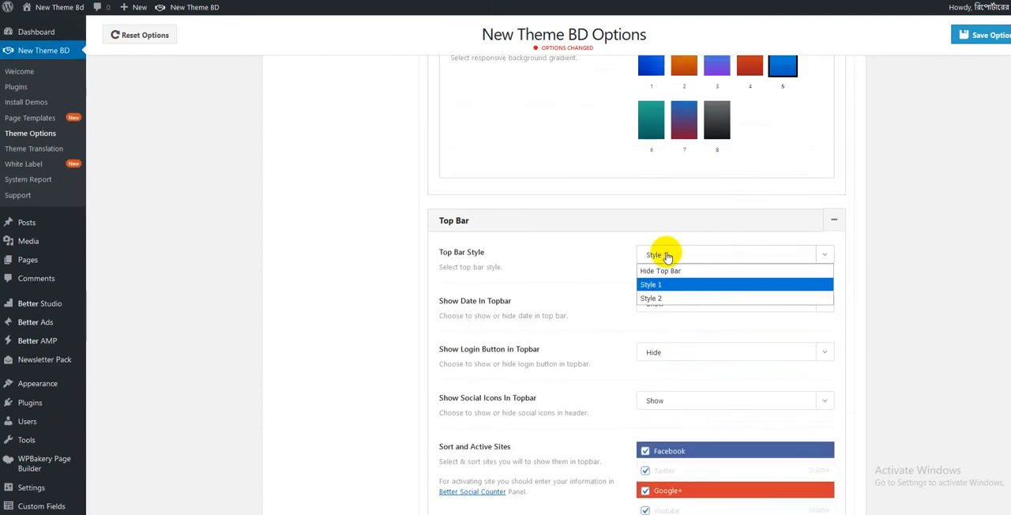
pyautogui.click(666, 254)
pyautogui.click(667, 254)
pyautogui.click(666, 255)
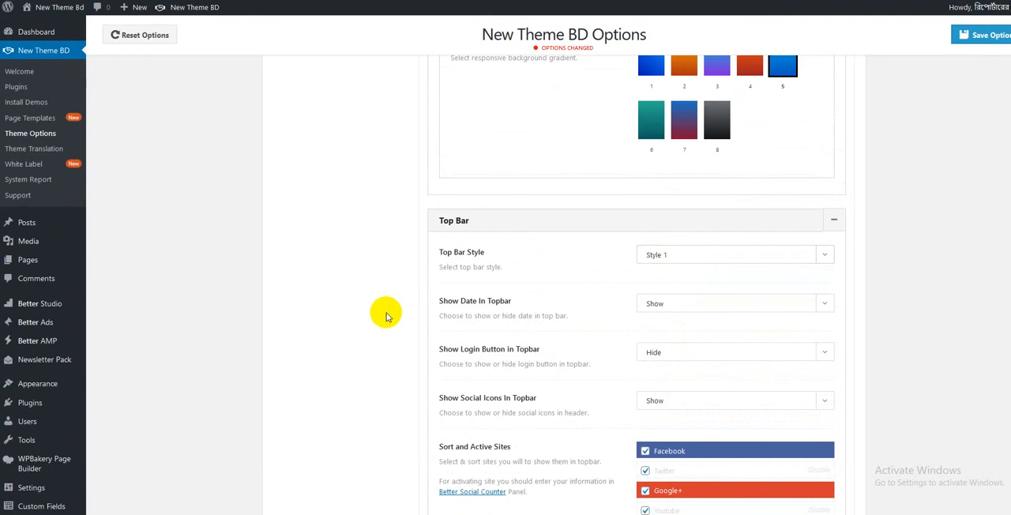
# - Check the choices for Show Date In Topbar in the Top Bar section
pyautogui.scroll(5, 386, 311)
pyautogui.scroll(-6, 583, 364)
pyautogui.click(678, 253)
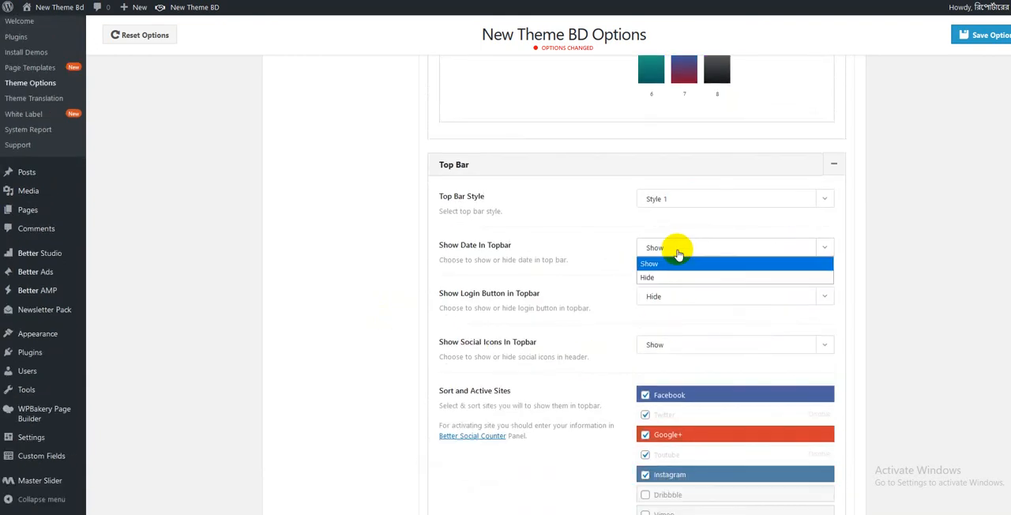
pyautogui.click(677, 252)
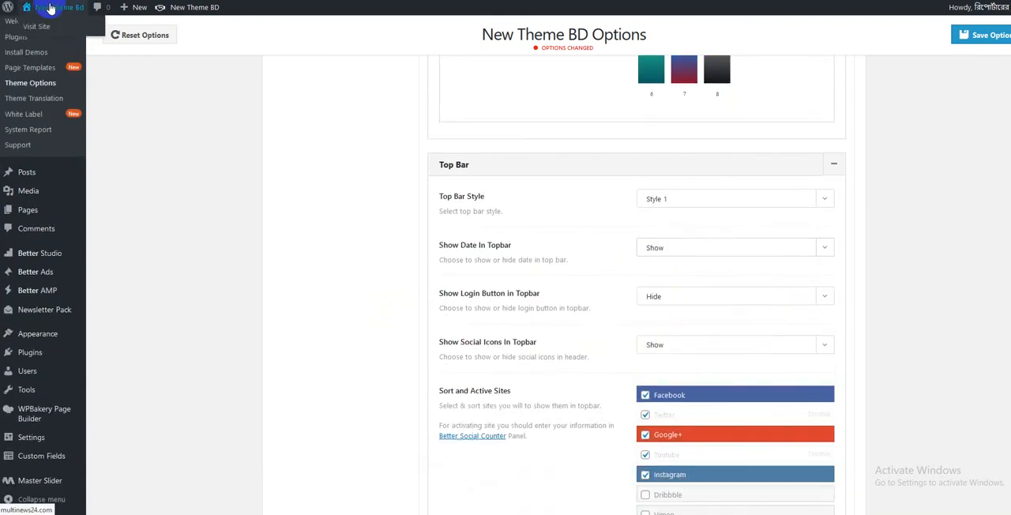
# - Open the live site in a new tab and compare its top bar with the Top Bar Style setting
pyautogui.rightClick(40, 30)
pyautogui.click(49, 34)
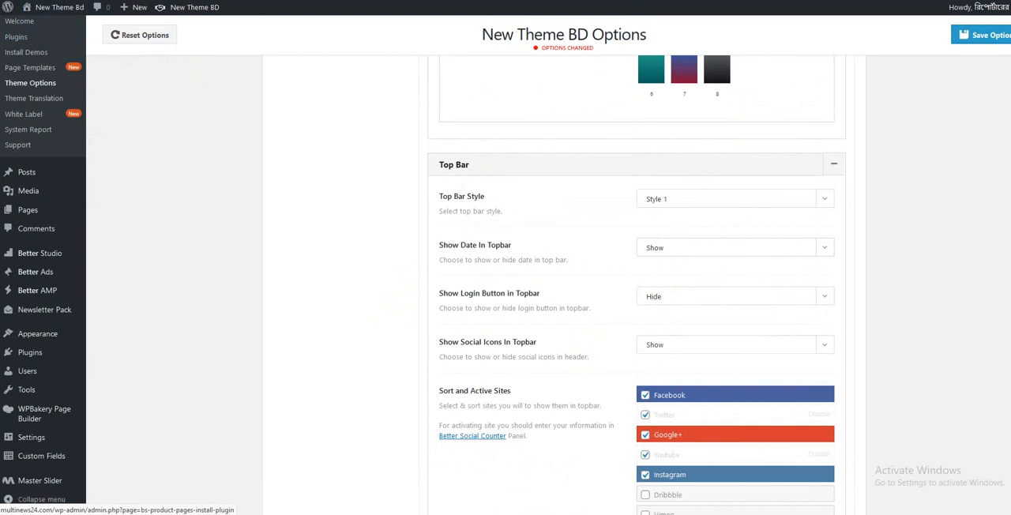
pyautogui.hotkey('ctrl', 'Tab')
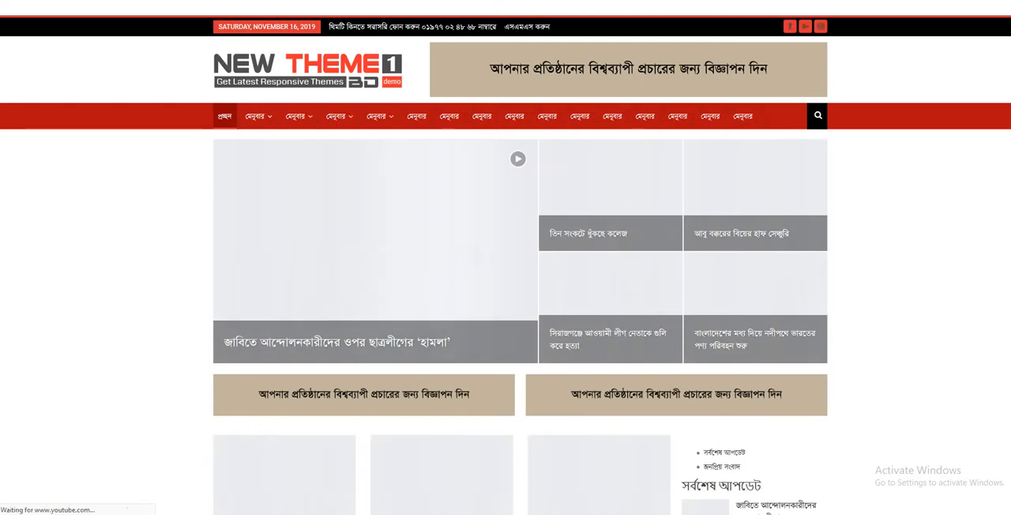
pyautogui.hotkey('ctrl', 'shift', 'Tab')
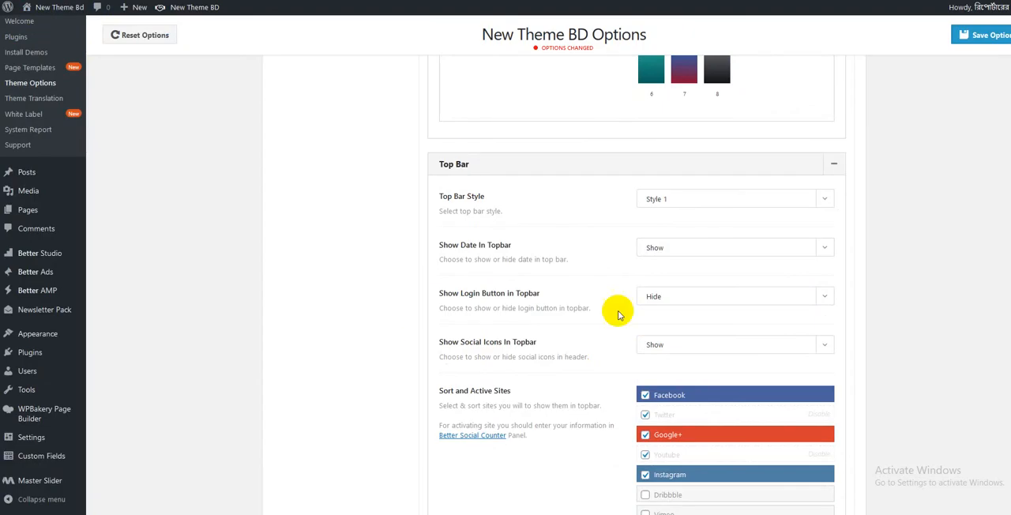
pyautogui.click(672, 202)
pyautogui.click(672, 202)
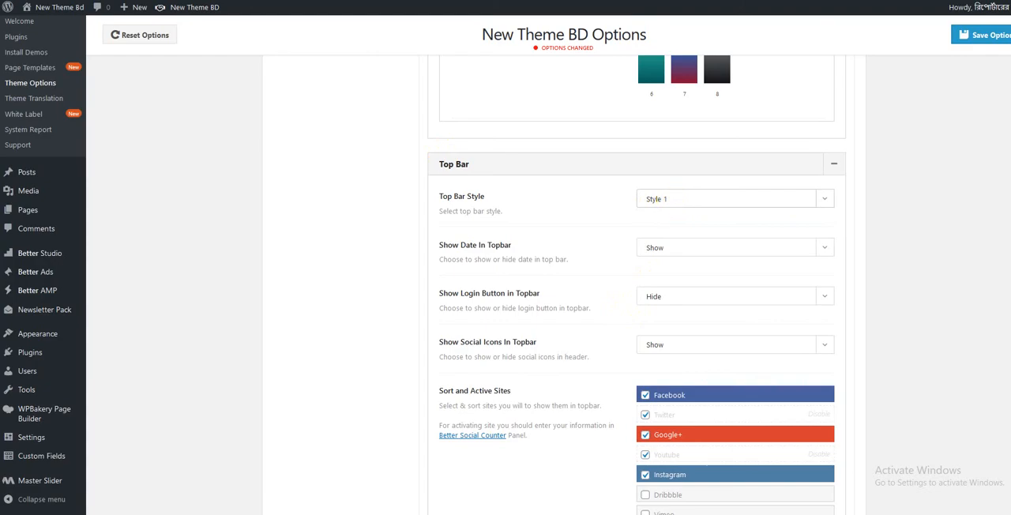
pyautogui.hotkey('ctrl', 'Tab')
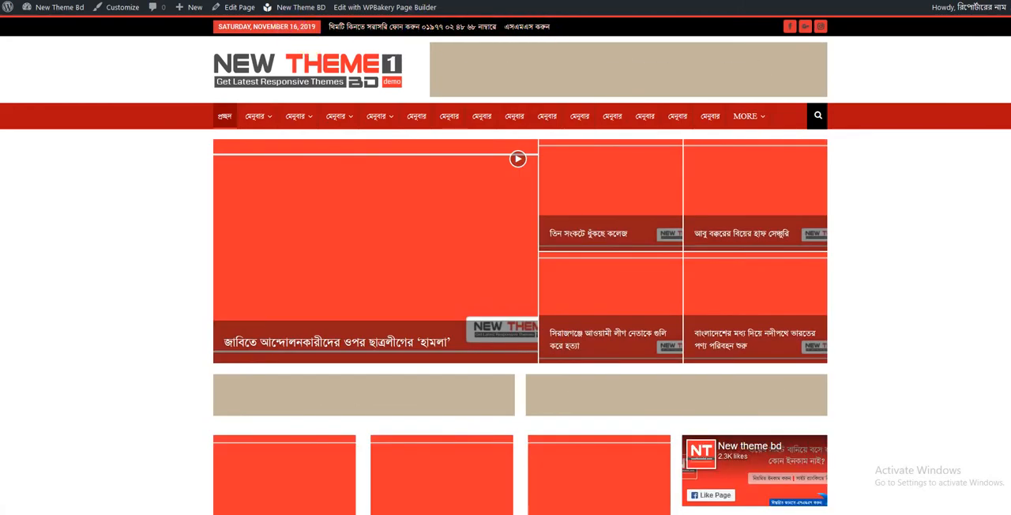
pyautogui.hotkey('ctrl', 'Tab')
# - Look over the Sort and Active Sites list for the top bar and return to the start of the Header options
pyautogui.scroll(-2, 361, 253)
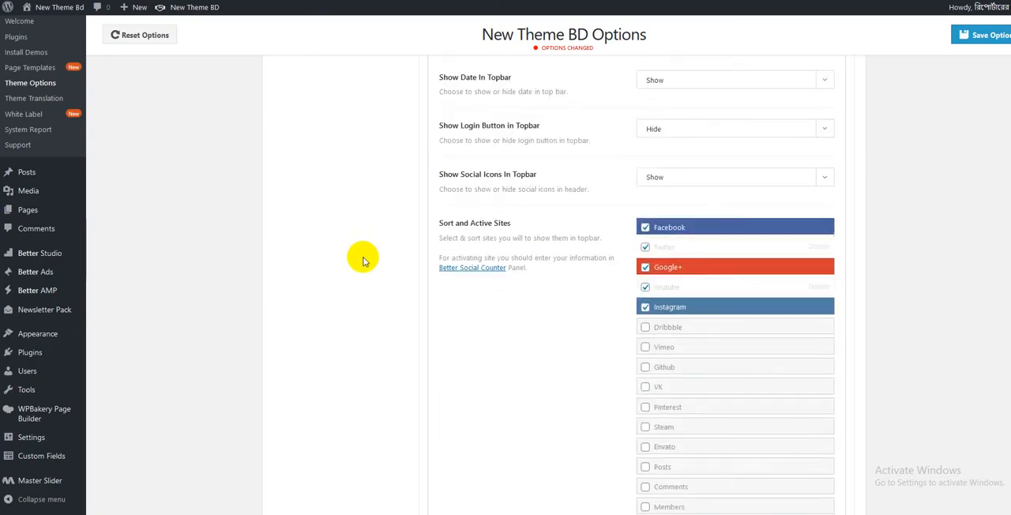
pyautogui.scroll(4, 347, 276)
pyautogui.scroll(10, 341, 291)
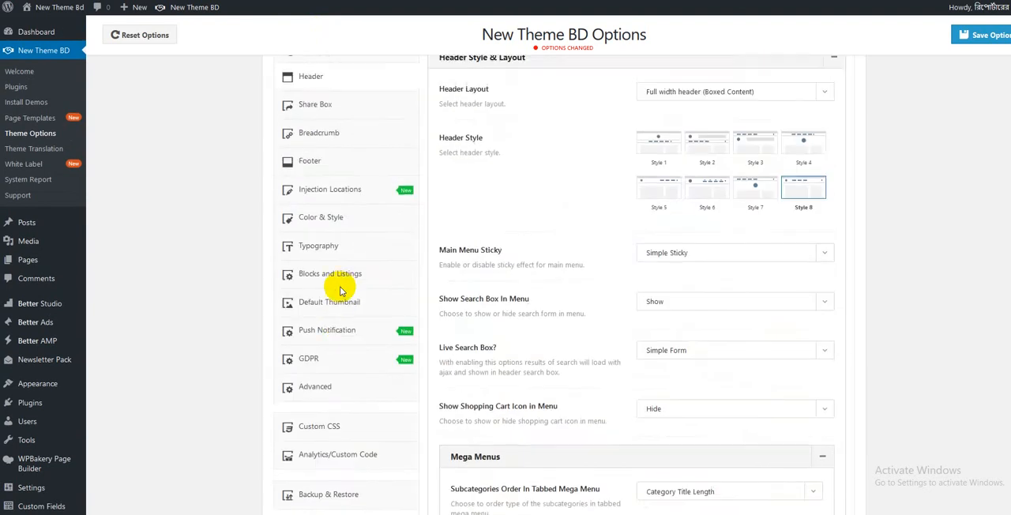
pyautogui.scroll(1, 341, 291)
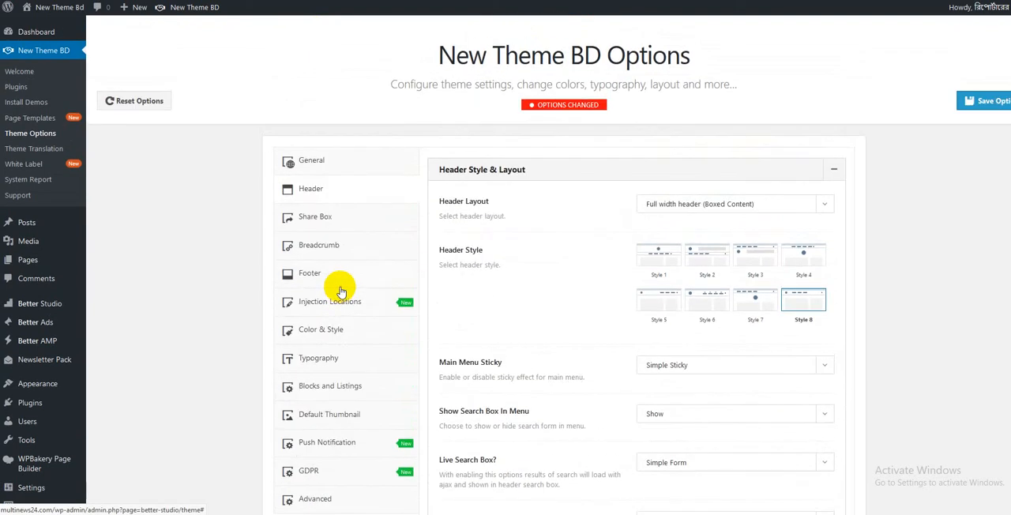
# - Look over the Share Box options and the Breadcrumb display options
pyautogui.click(326, 220)
pyautogui.scroll(-1, 642, 265)
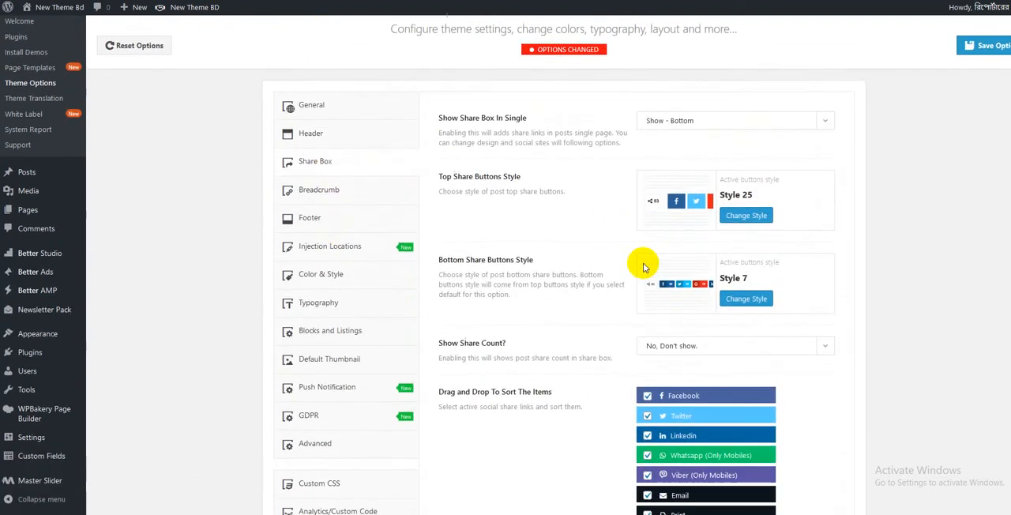
pyautogui.click(340, 192)
pyautogui.scroll(1, 340, 191)
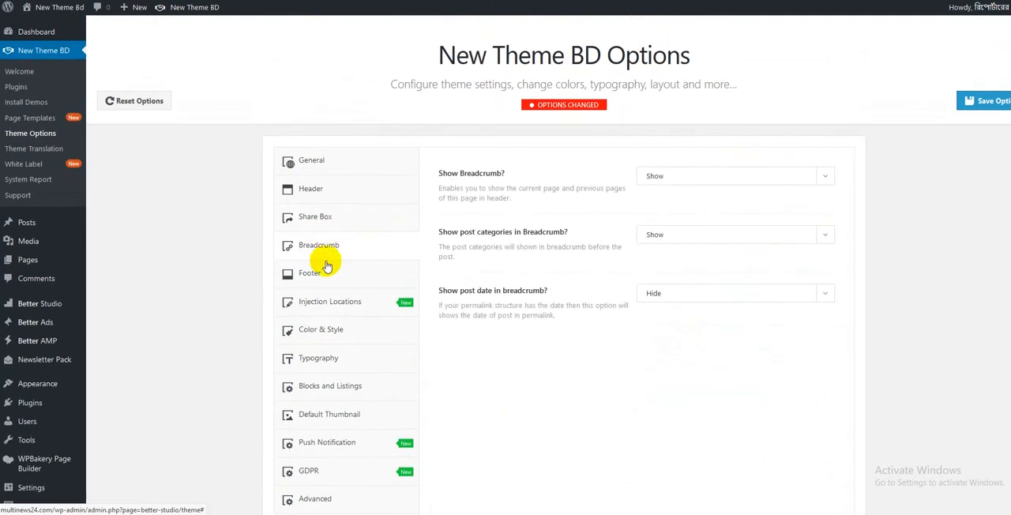
# - Review the Footer copyright, layout, Instagram and widget options, and open the Injection Locations overview
pyautogui.click(322, 272)
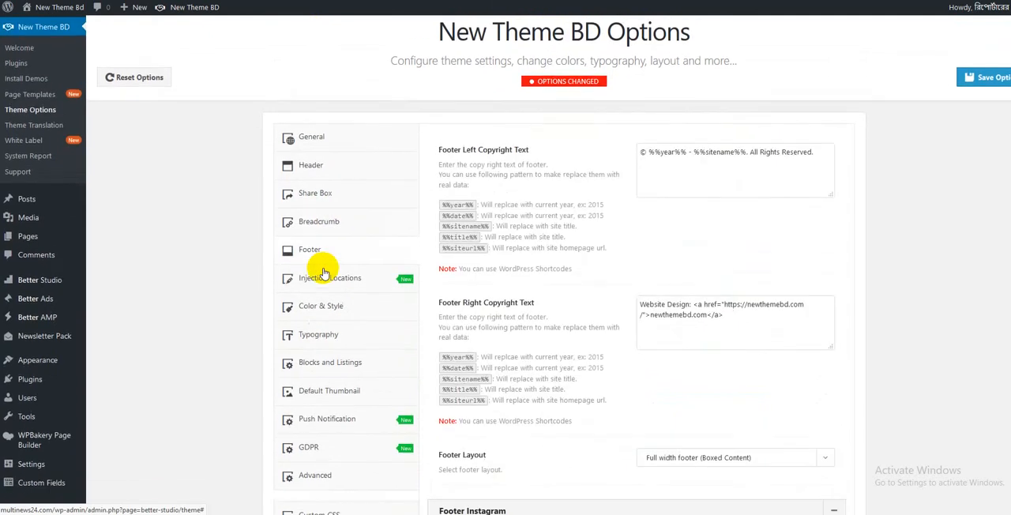
pyautogui.scroll(-4, 323, 272)
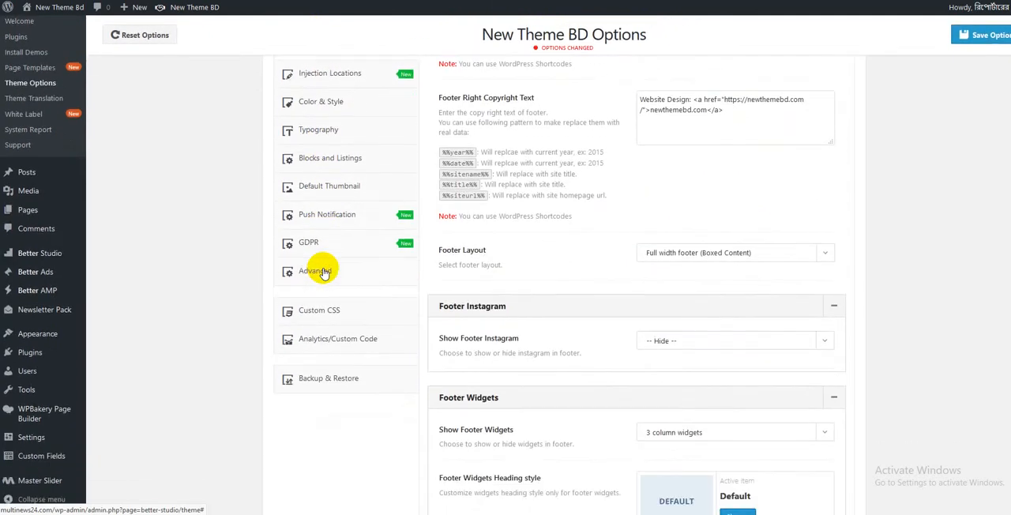
pyautogui.scroll(-1, 323, 261)
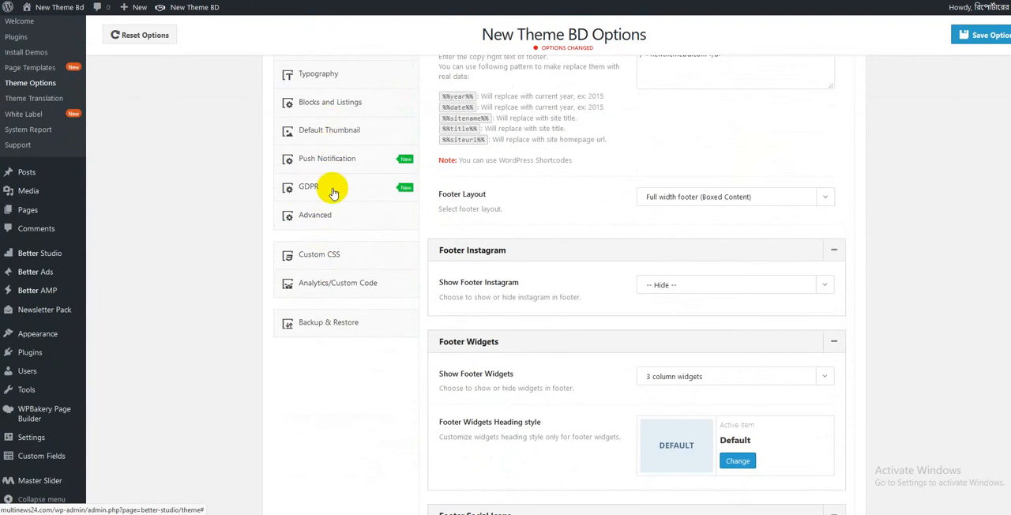
pyautogui.scroll(4, 332, 192)
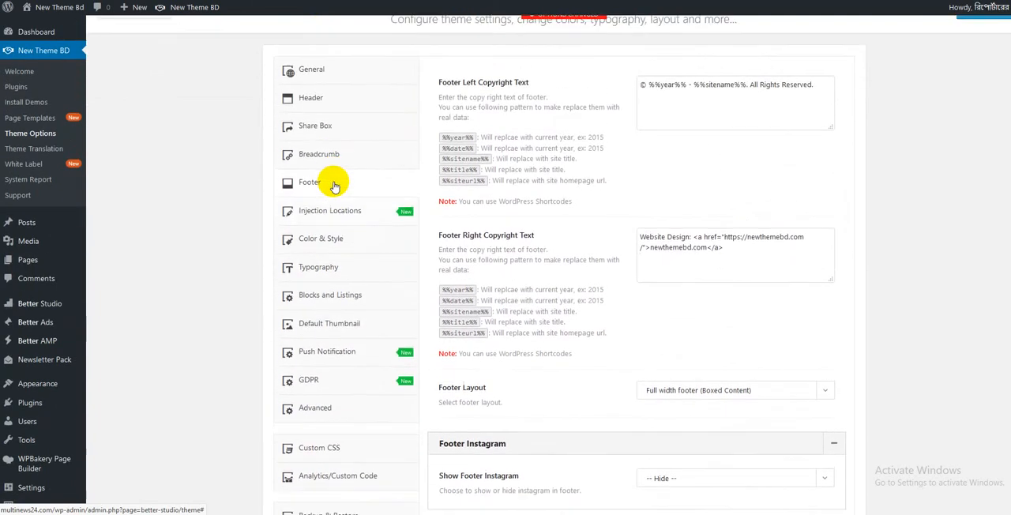
pyautogui.click(330, 246)
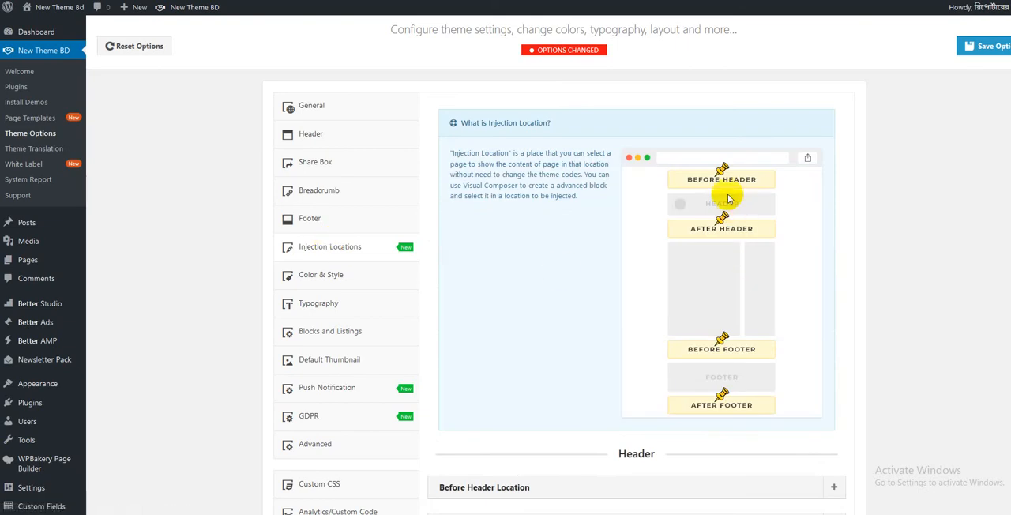
# - Examine the Color & Style settings from General Colors through the header and menu colors to Blocks & Listings
pyautogui.click(313, 277)
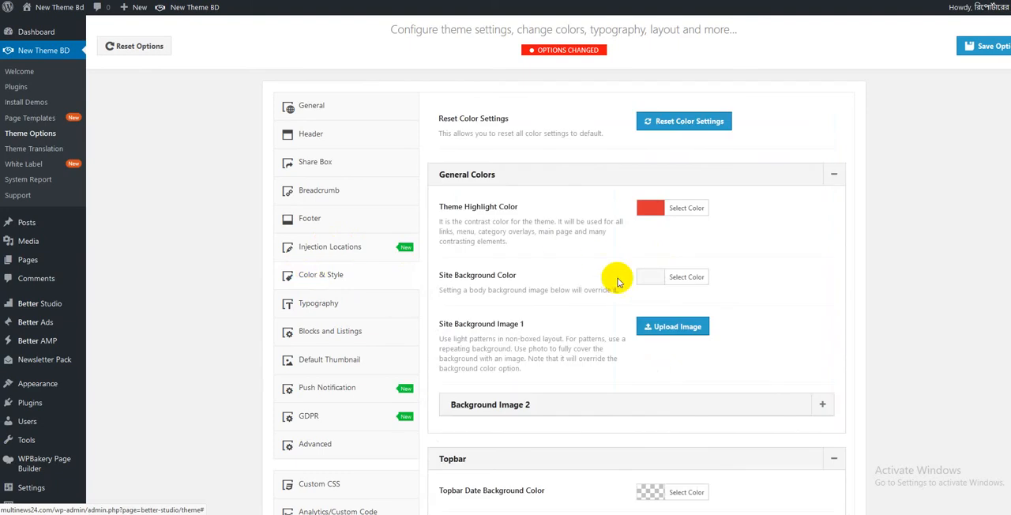
pyautogui.scroll(-5, 671, 340)
pyautogui.scroll(-20, 747, 370)
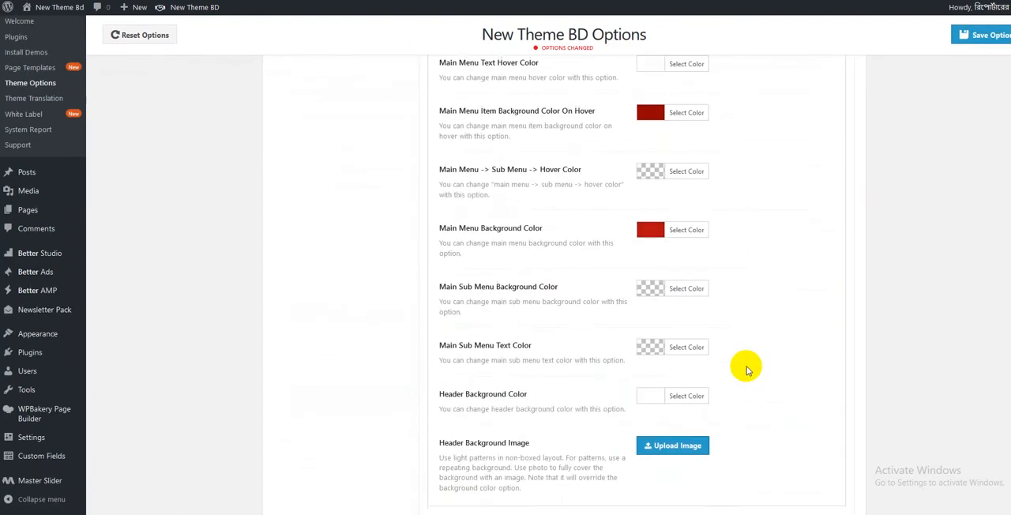
pyautogui.scroll(-15, 746, 370)
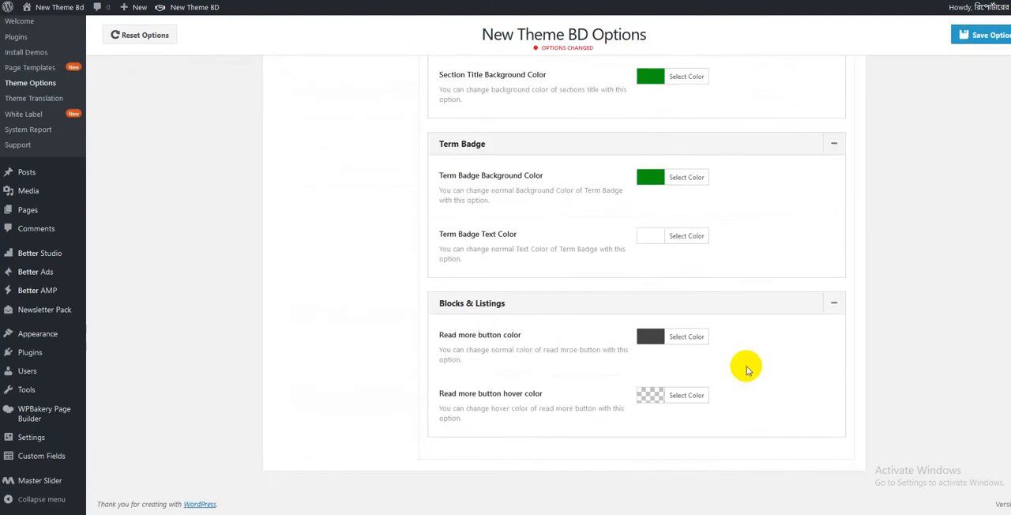
pyautogui.scroll(20, 746, 370)
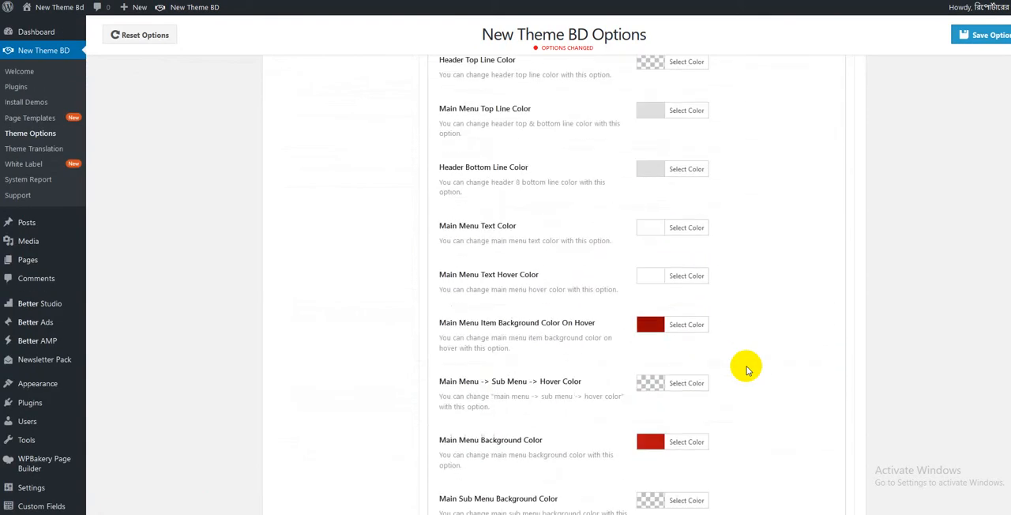
pyautogui.scroll(10, 747, 369)
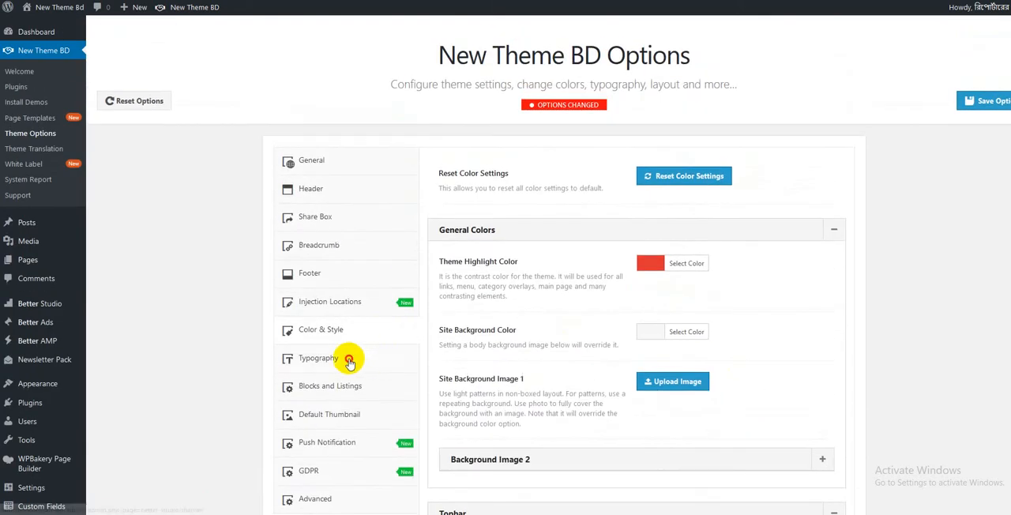
# - Look through the Typography sections and expand Modern Grid Listing 1 to view its font settings
pyautogui.click(352, 357)
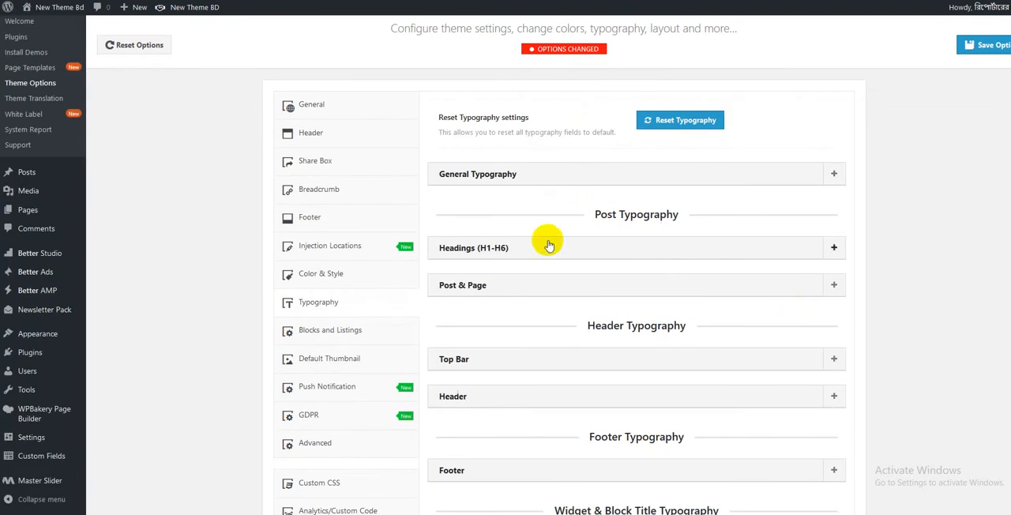
pyautogui.scroll(-5, 544, 285)
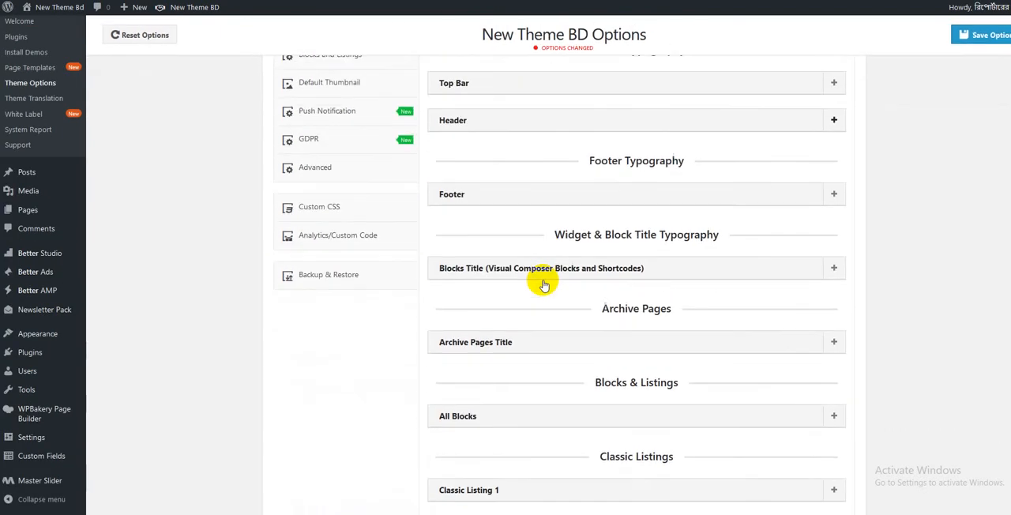
pyautogui.scroll(-5, 542, 282)
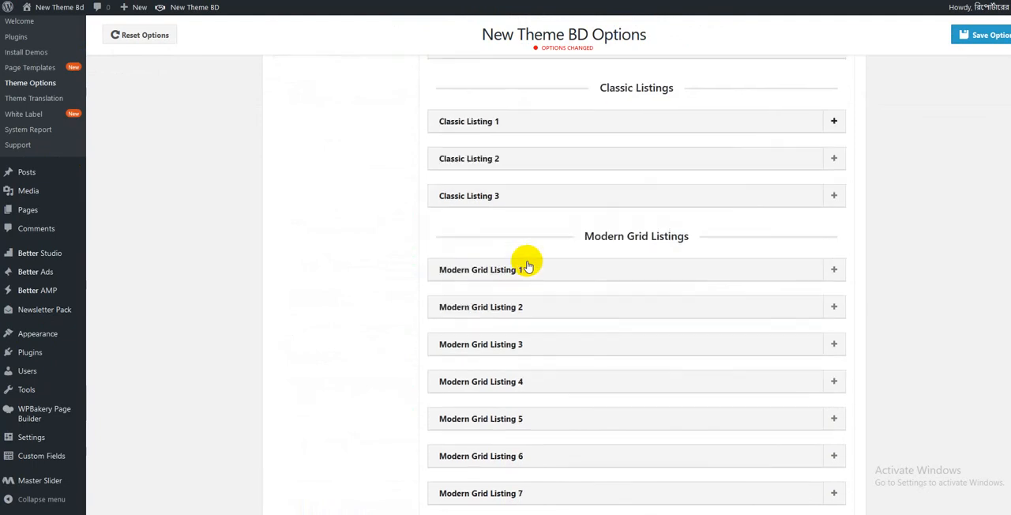
pyautogui.click(511, 241)
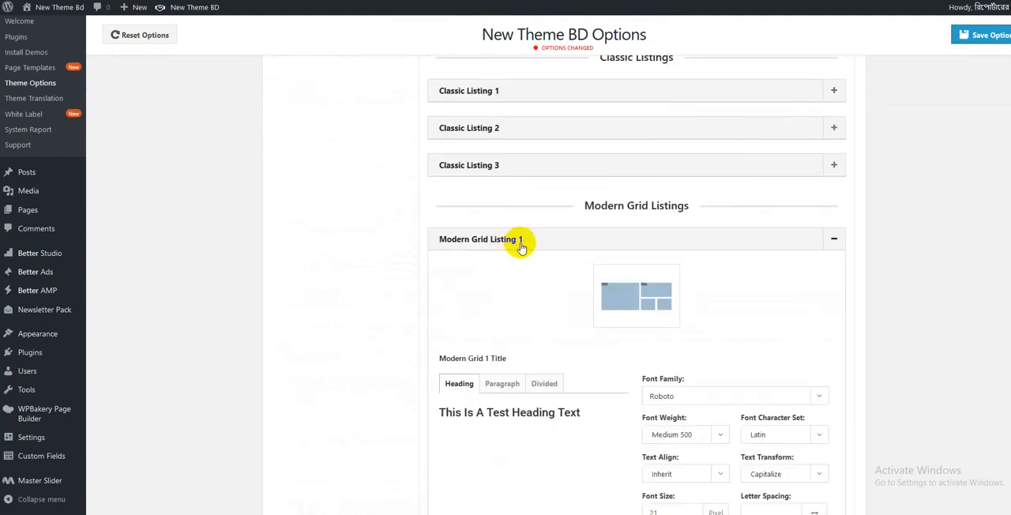
pyautogui.scroll(-3, 537, 249)
pyautogui.scroll(-2, 655, 282)
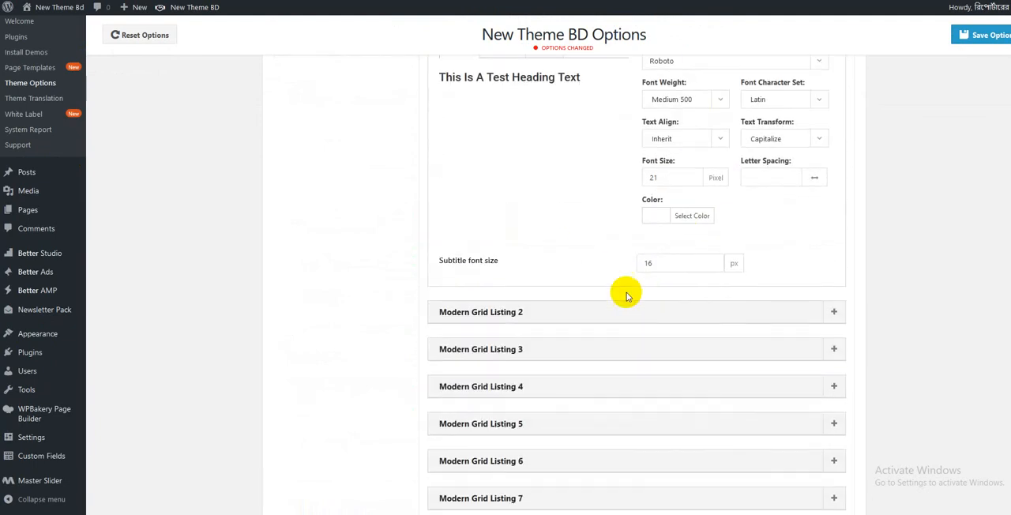
# - Expand Modern Grid Listing 2 and Modern Grid Listing 8 in Typography to view their title font settings
pyautogui.click(612, 312)
pyautogui.scroll(-8, 609, 239)
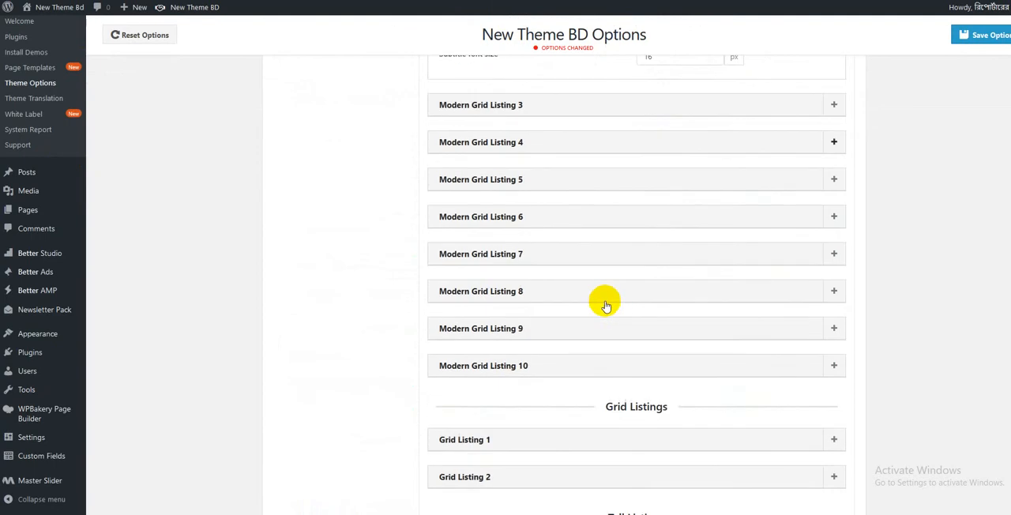
pyautogui.click(561, 290)
pyautogui.scroll(-5, 561, 290)
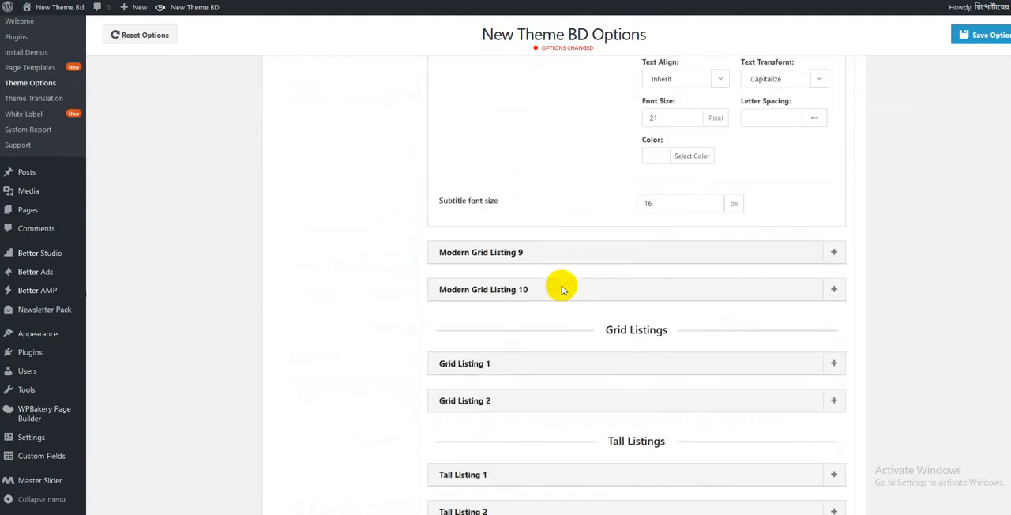
# - Expand the typography settings of Grid Listing 1 and of Blog listing 1, 2 & 3
pyautogui.click(554, 363)
pyautogui.scroll(-7, 559, 355)
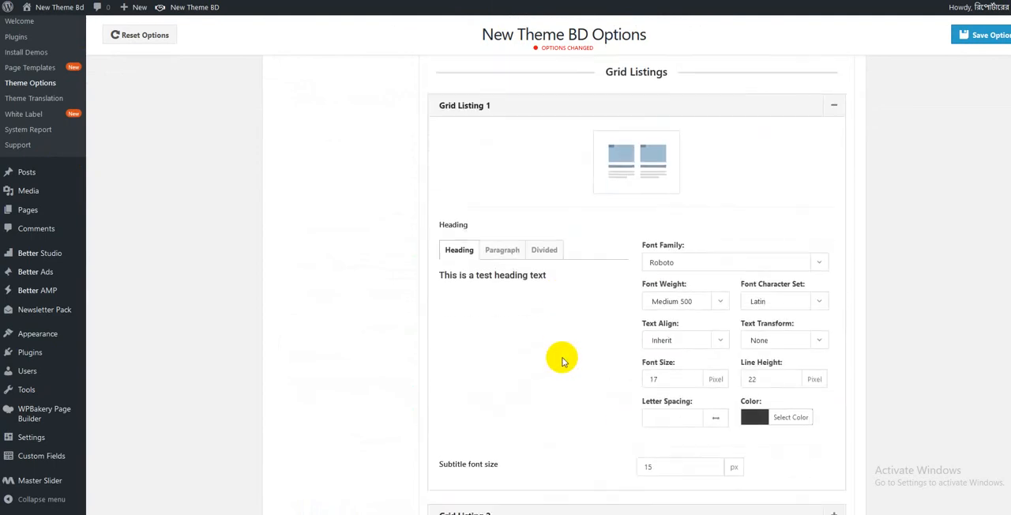
pyautogui.scroll(-2, 564, 361)
pyautogui.click(558, 379)
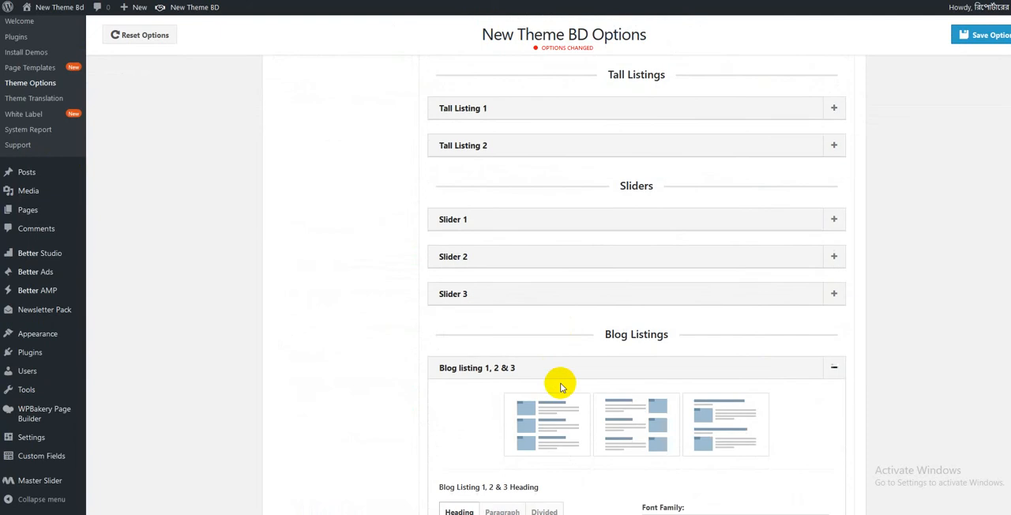
# - View the font choices for the Blog Listing 1, 2 & 3 heading without picking one, and return to the Typography overview
pyautogui.scroll(-3, 560, 383)
pyautogui.click(684, 313)
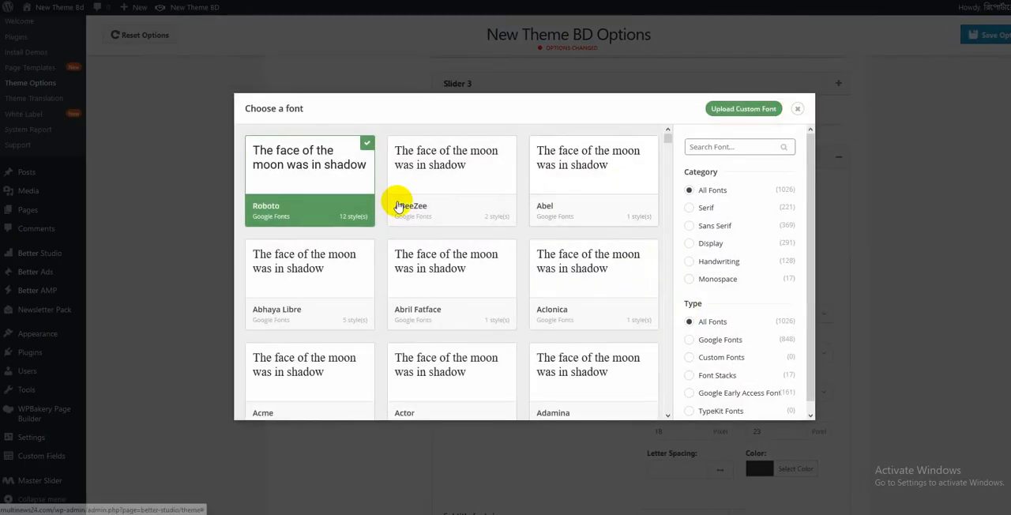
pyautogui.click(798, 110)
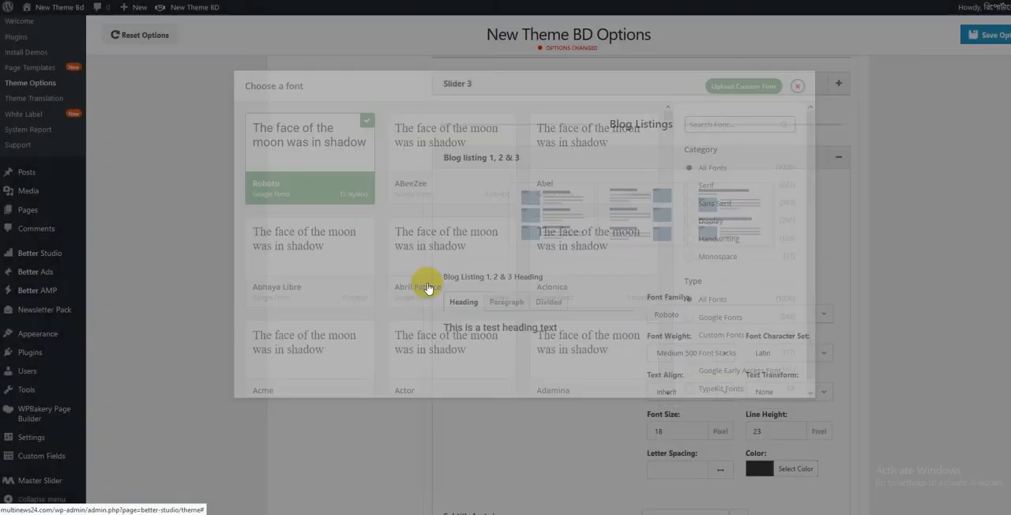
pyautogui.scroll(10, 425, 291)
pyautogui.scroll(15, 425, 293)
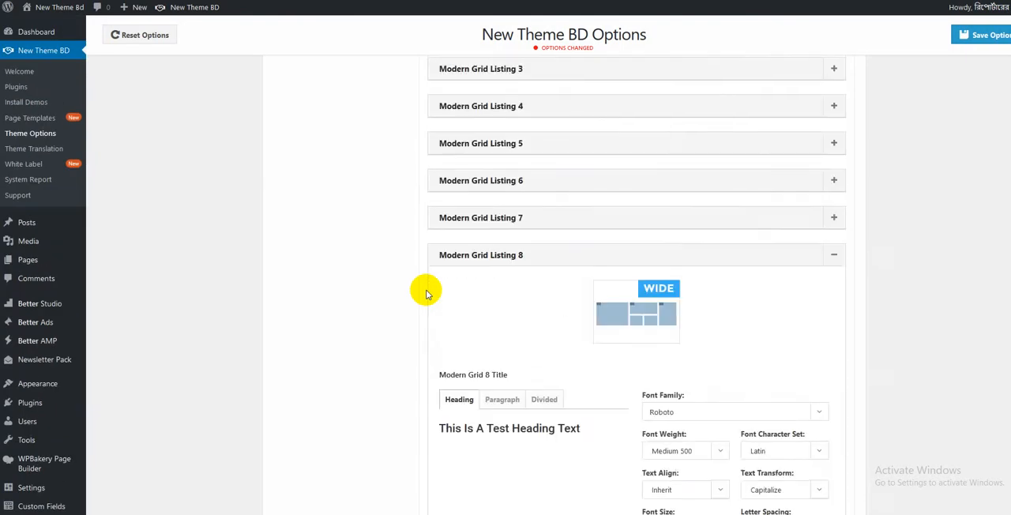
pyautogui.scroll(-2, 425, 292)
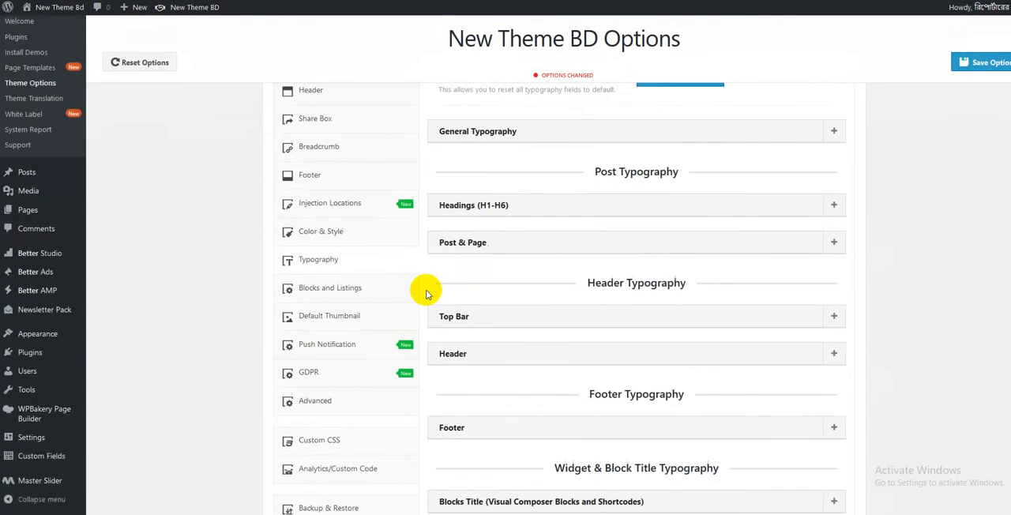
# - Open the Blocks and Listings options, look over Modern Grid 1 and the Mix listings, and expand Grid Listing 1
pyautogui.click(337, 277)
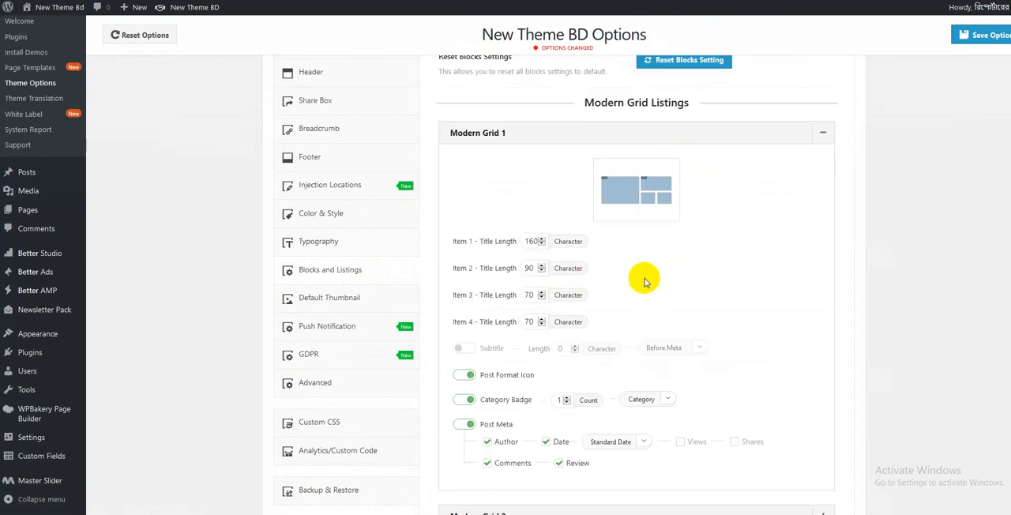
pyautogui.scroll(-15, 706, 282)
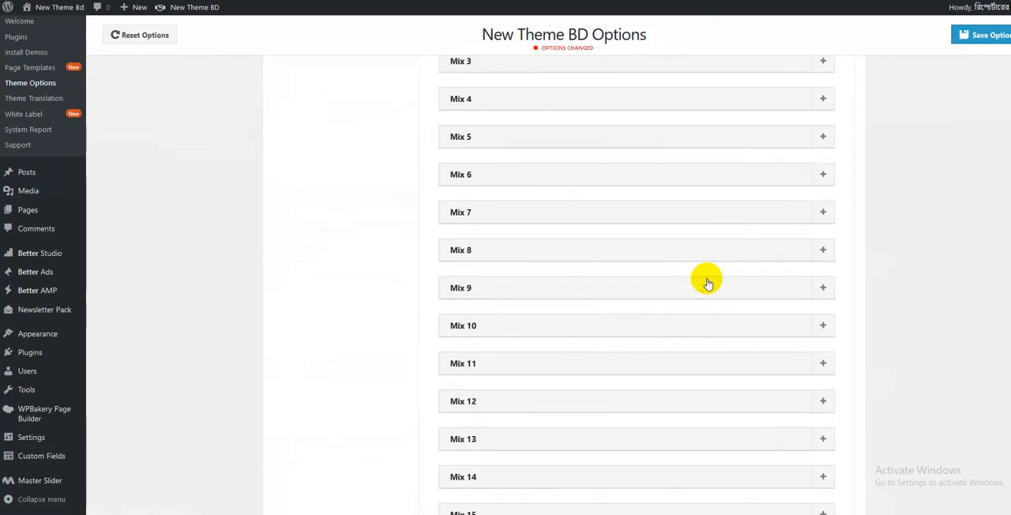
pyautogui.scroll(-4, 706, 282)
pyautogui.click(511, 355)
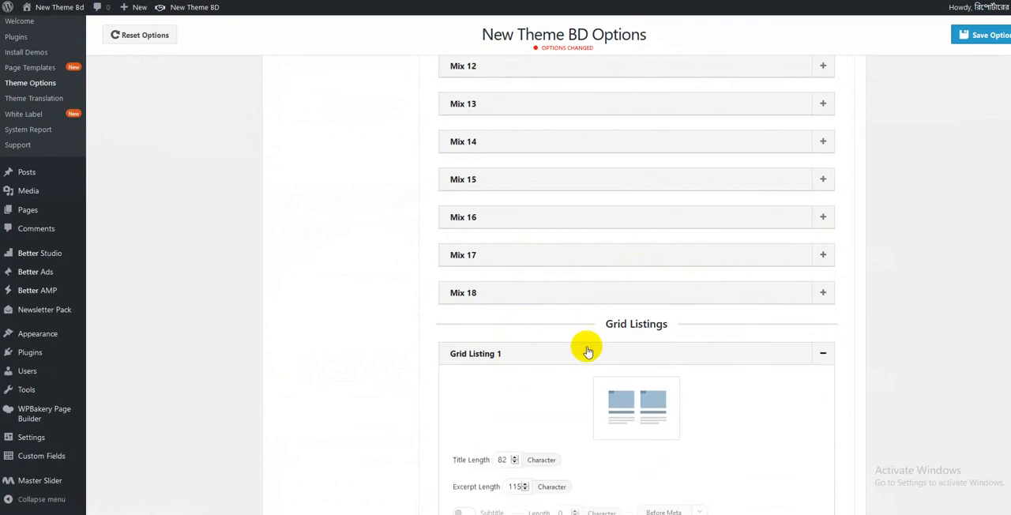
# - Expand Blog Listing 1 and Thumbnail Listing 1 to view their settings, and return to the start of Blocks and Listings
pyautogui.scroll(-6, 593, 282)
pyautogui.click(514, 235)
pyautogui.scroll(-1, 553, 260)
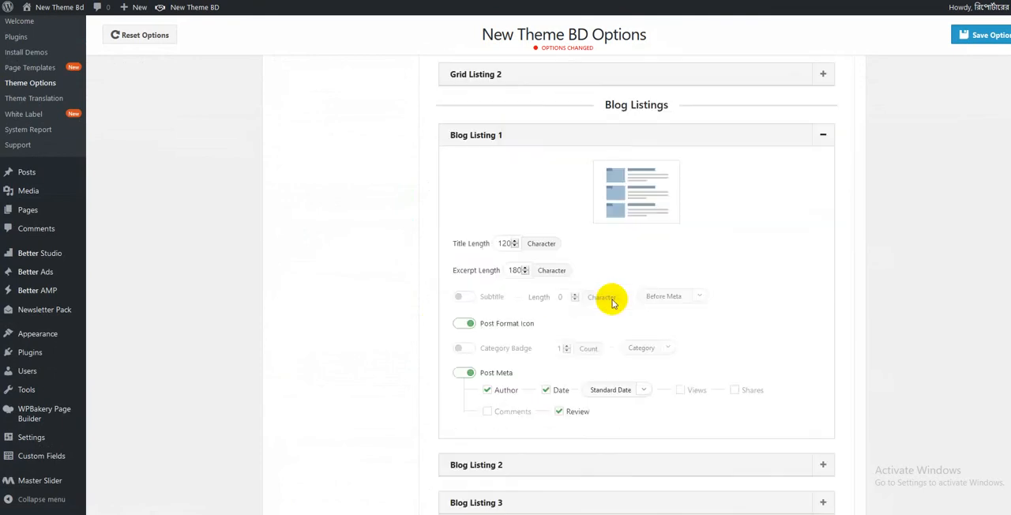
pyautogui.scroll(-6, 582, 282)
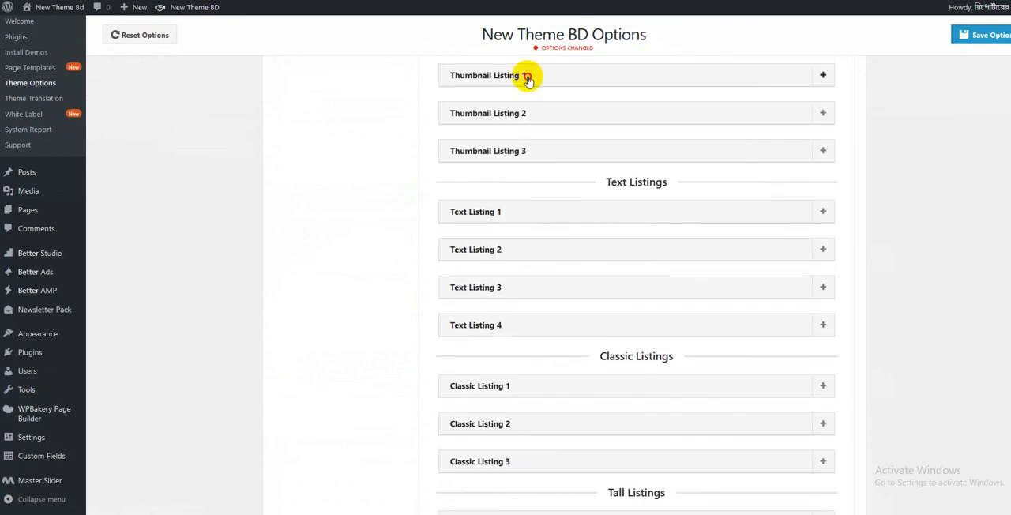
pyautogui.click(527, 77)
pyautogui.scroll(12, 422, 255)
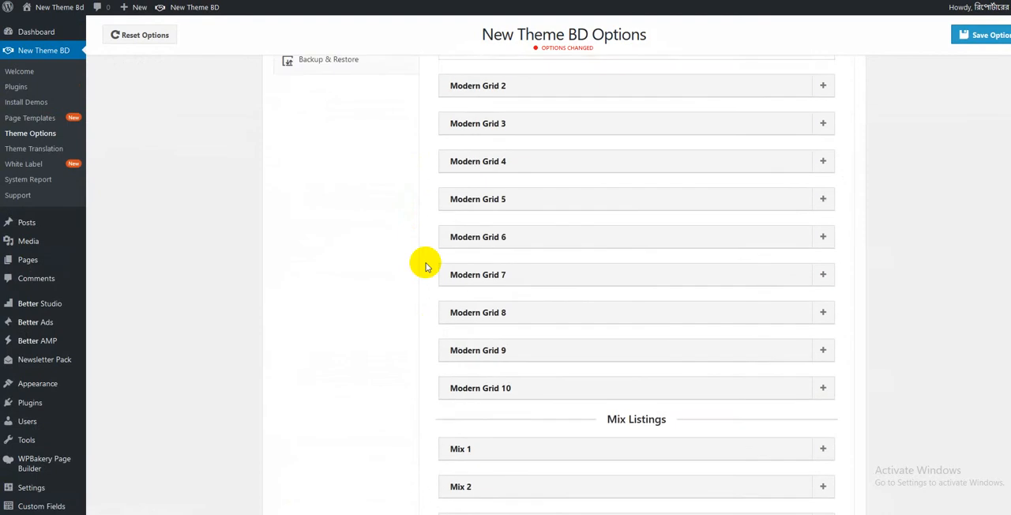
pyautogui.scroll(8, 422, 263)
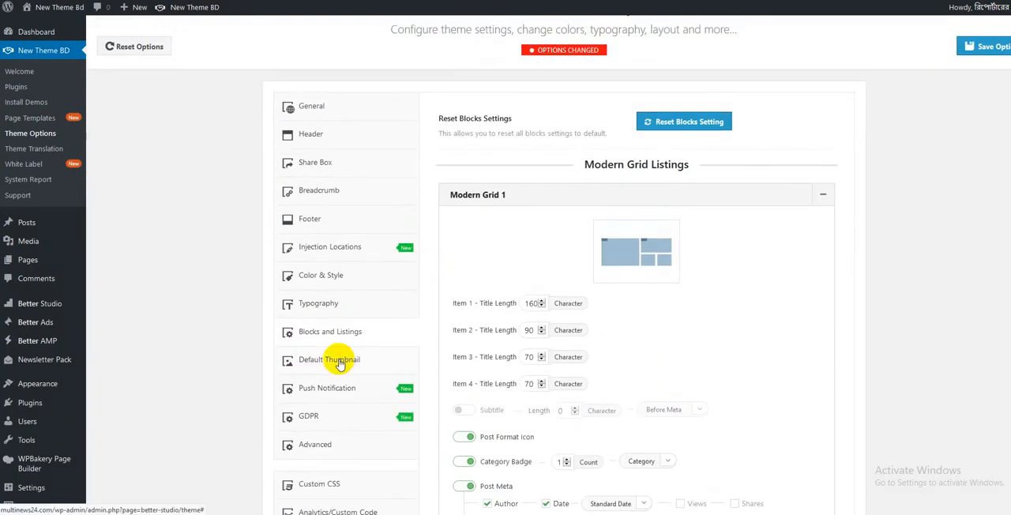
# - Review the Default Thumbnail options and the Push Notification explanation with its subscribe settings
pyautogui.click(340, 361)
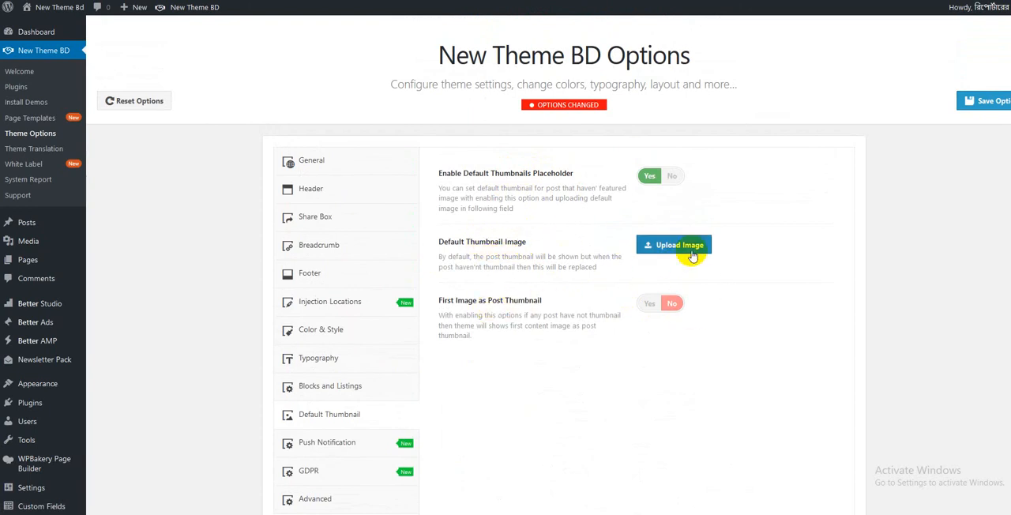
pyautogui.scroll(-2, 426, 340)
pyautogui.click(338, 326)
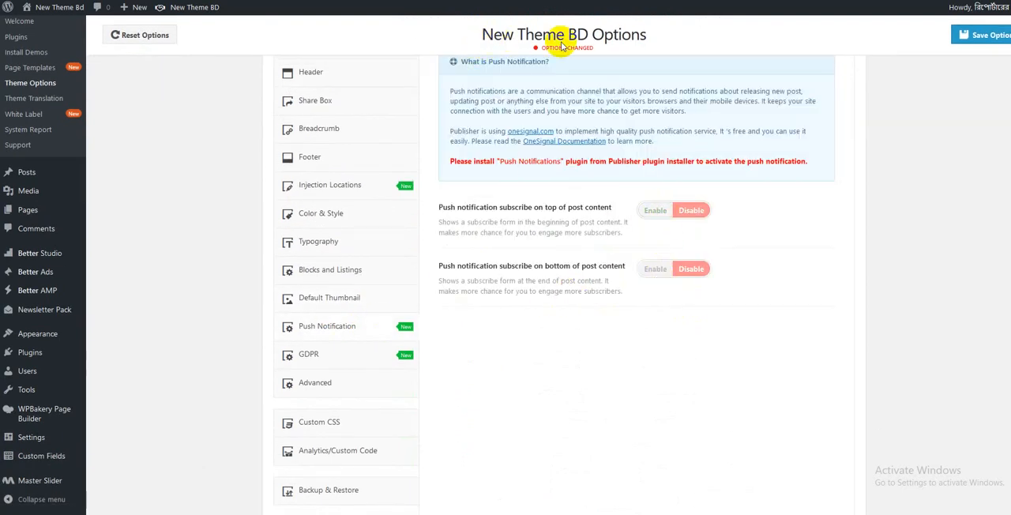
pyautogui.scroll(2, 577, 189)
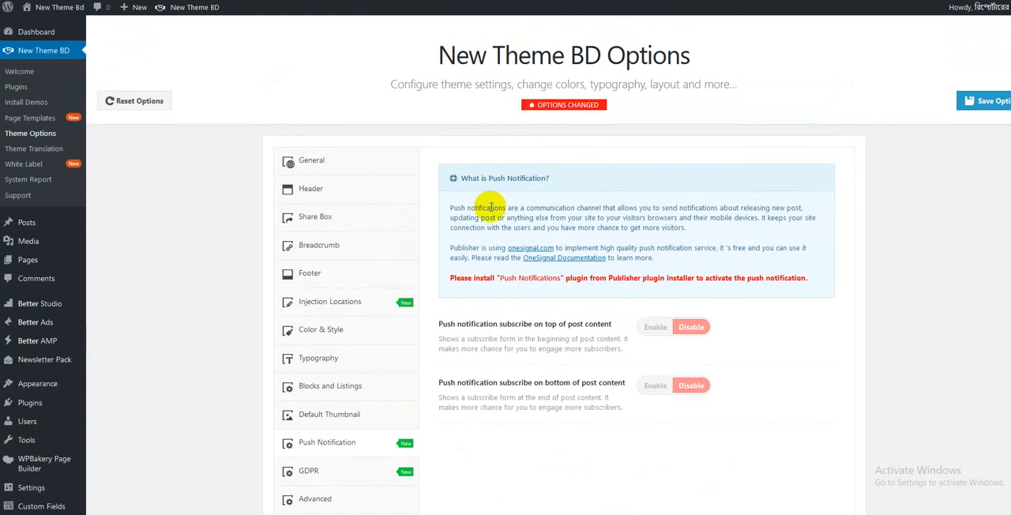
# - Open the Advanced theme options and look over the Views Ranking and Shares Ranking settings, collapsing each one after viewing
pyautogui.scroll(-3, 480, 379)
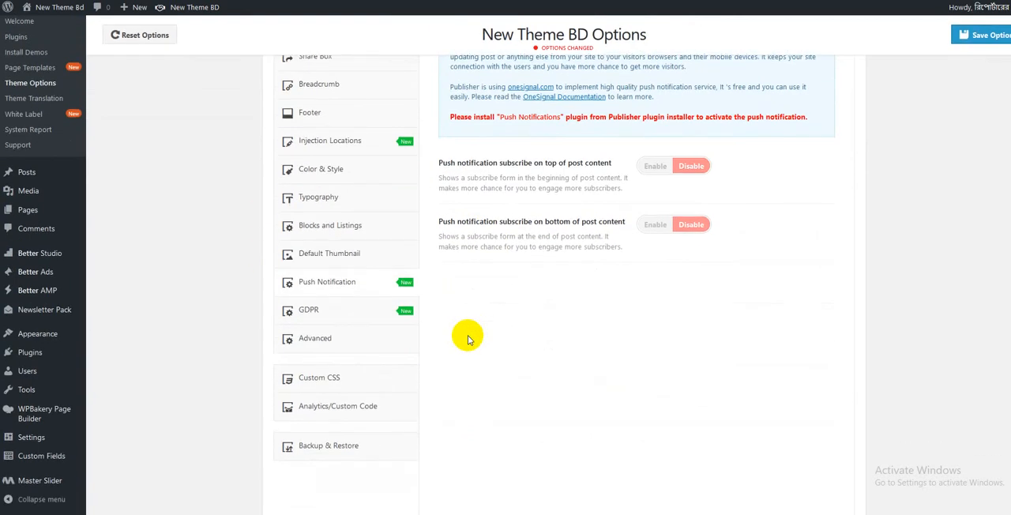
pyautogui.scroll(-1, 467, 338)
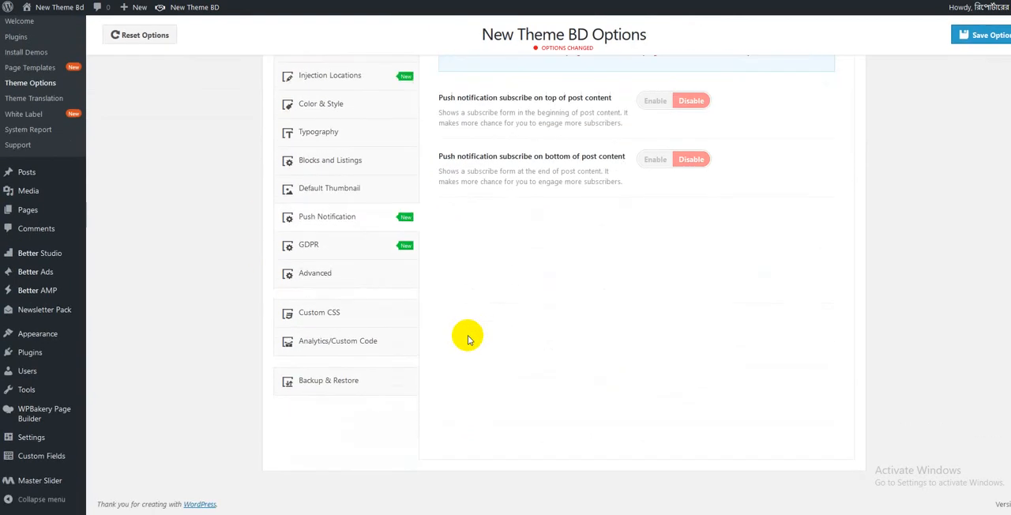
pyautogui.click(316, 275)
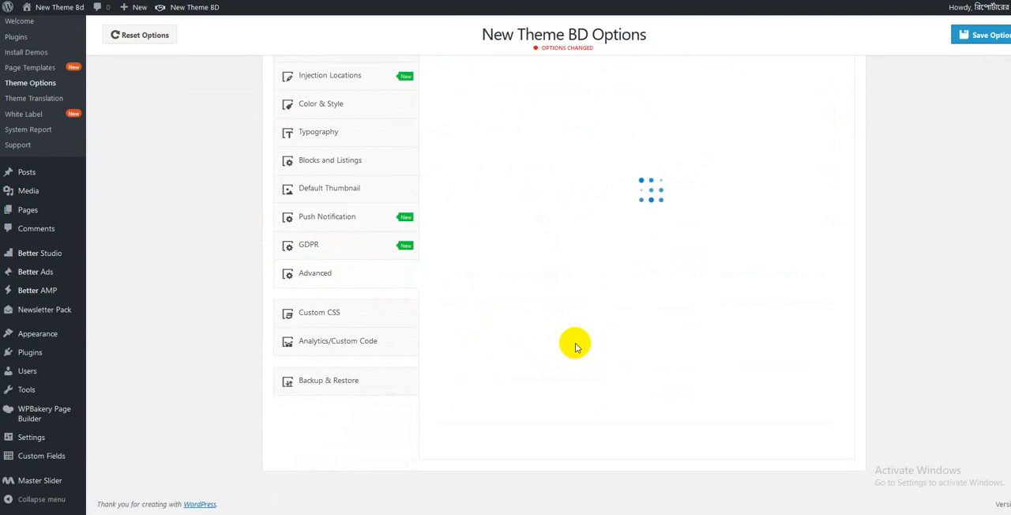
pyautogui.scroll(2, 575, 348)
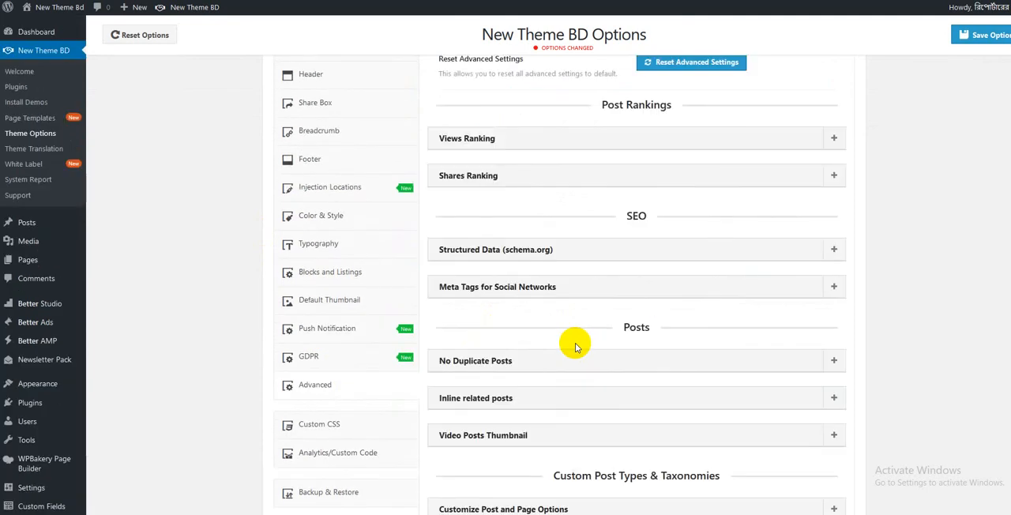
pyautogui.click(551, 143)
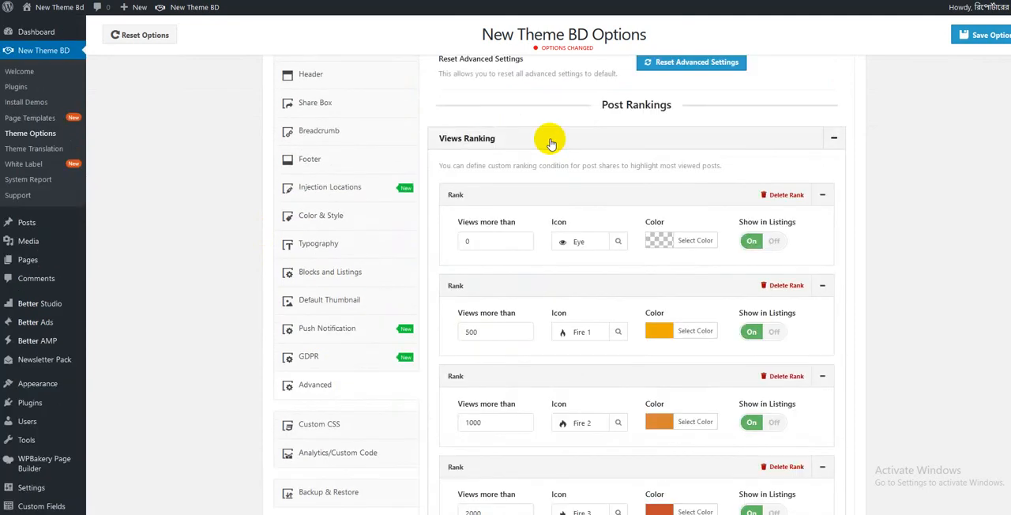
pyautogui.click(548, 140)
pyautogui.click(547, 139)
pyautogui.click(546, 141)
pyautogui.click(538, 172)
pyautogui.click(536, 171)
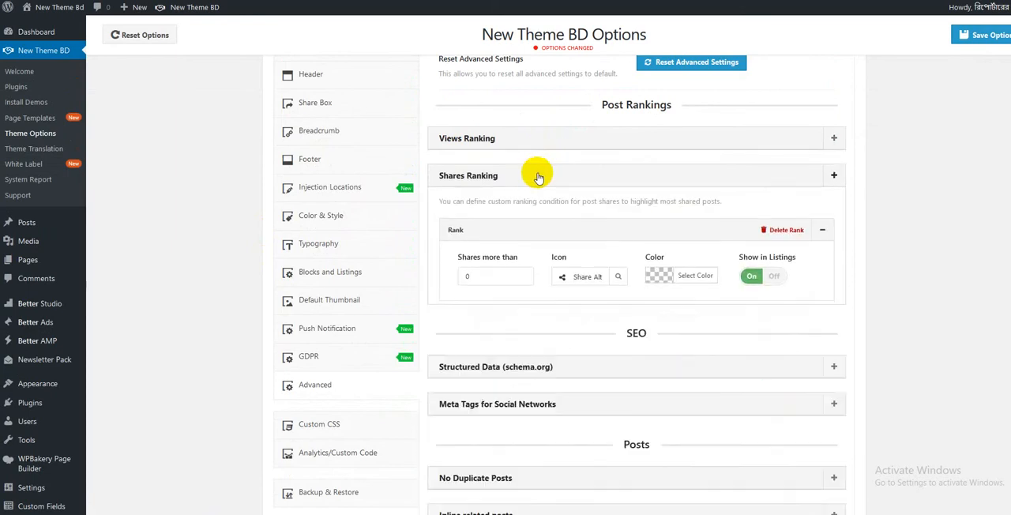
# - View the No Duplicate Posts settings, collapse them, and expand Video Posts Thumbnail in the Posts group
pyautogui.scroll(-3, 540, 213)
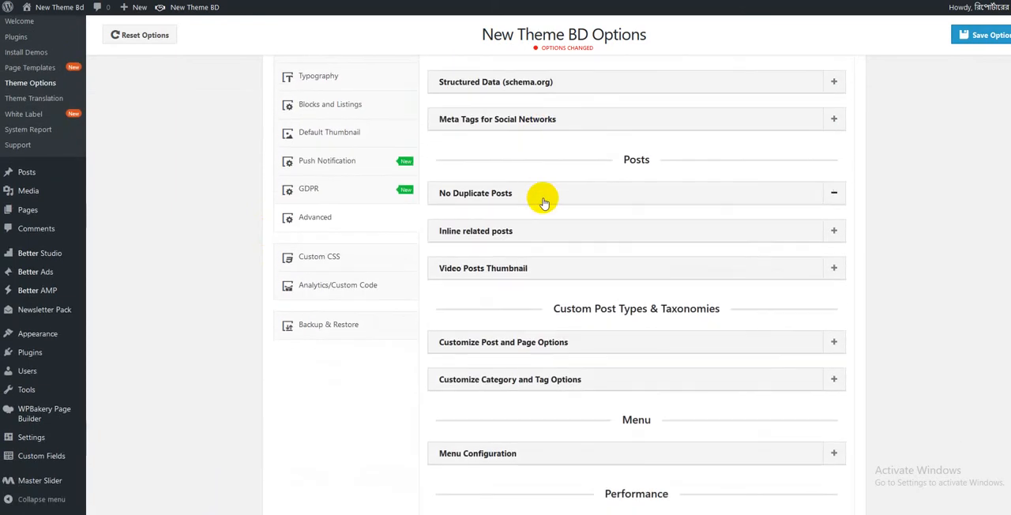
pyautogui.click(543, 199)
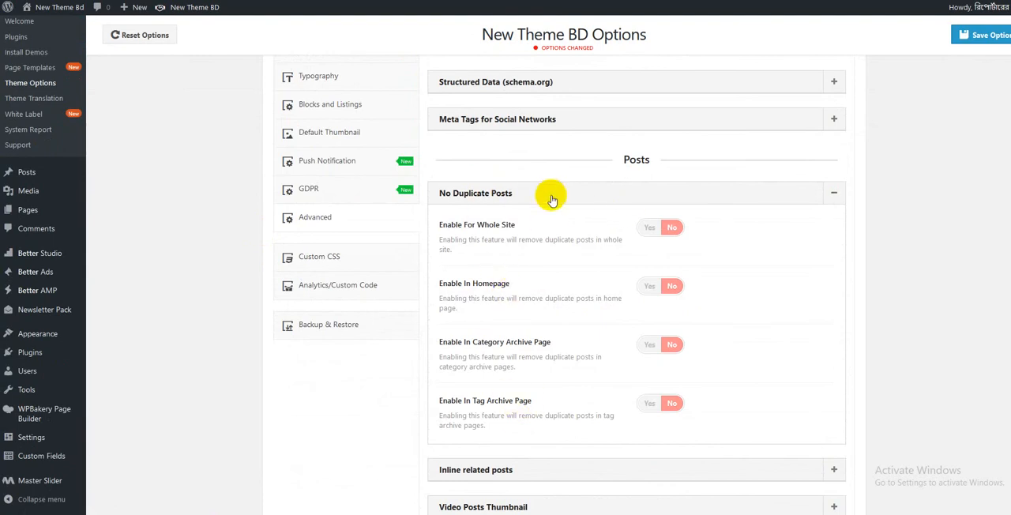
pyautogui.click(551, 197)
pyautogui.scroll(-1, 551, 189)
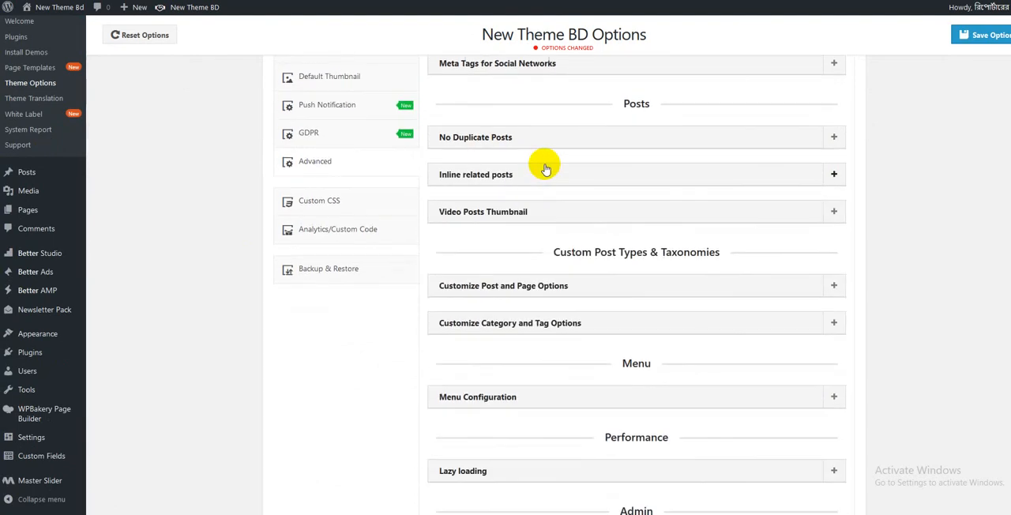
pyautogui.click(543, 212)
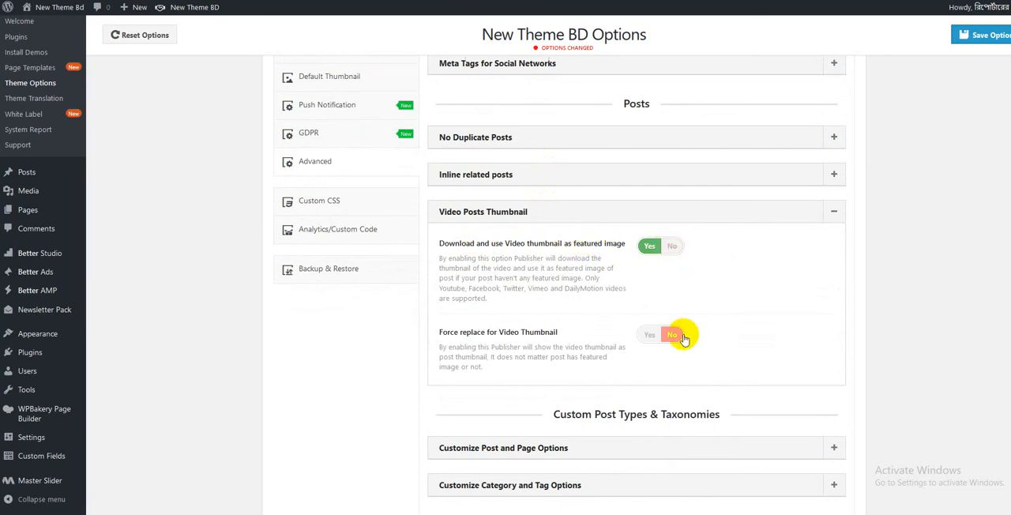
# - Look at Customize Post and Page Options, collapse it, and expand Menu Configuration to view its settings
pyautogui.scroll(-3, 532, 332)
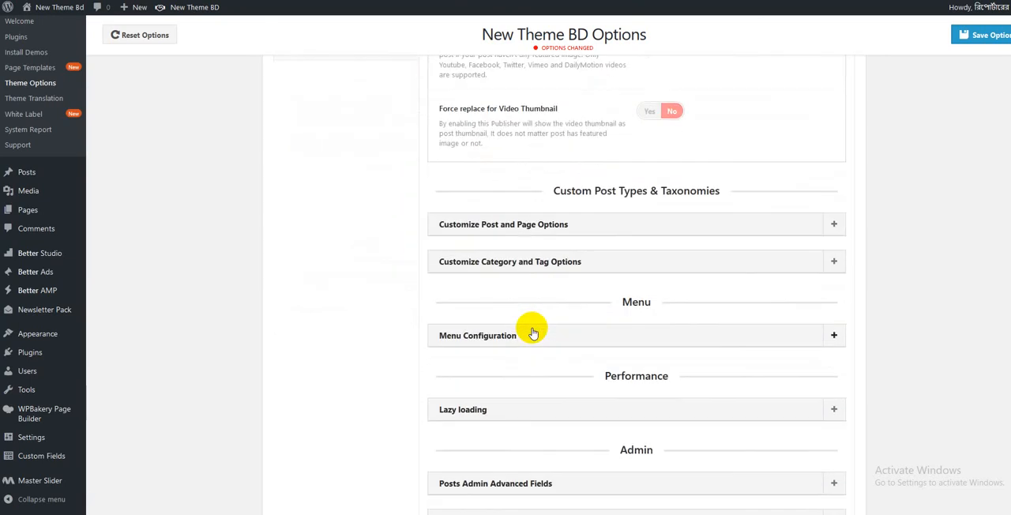
pyautogui.click(537, 227)
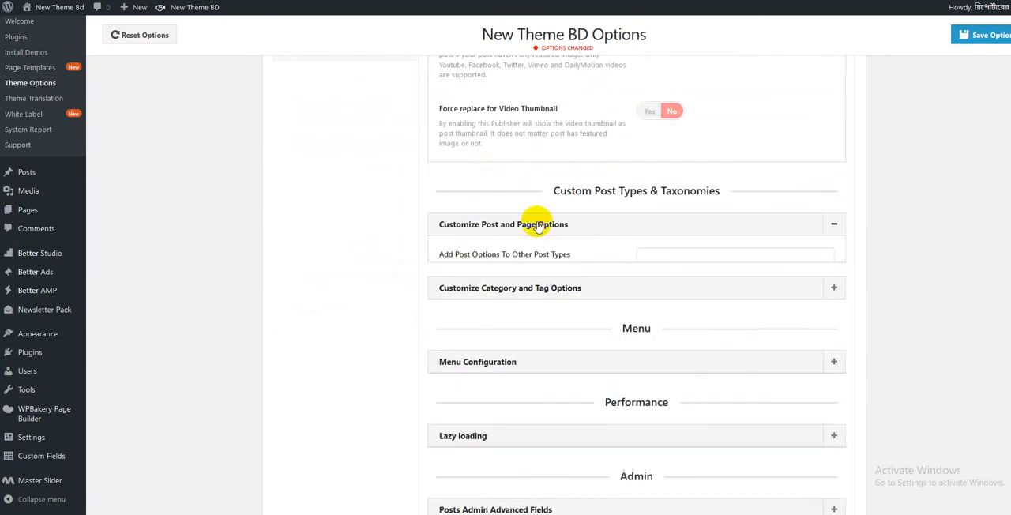
pyautogui.click(537, 226)
pyautogui.click(514, 336)
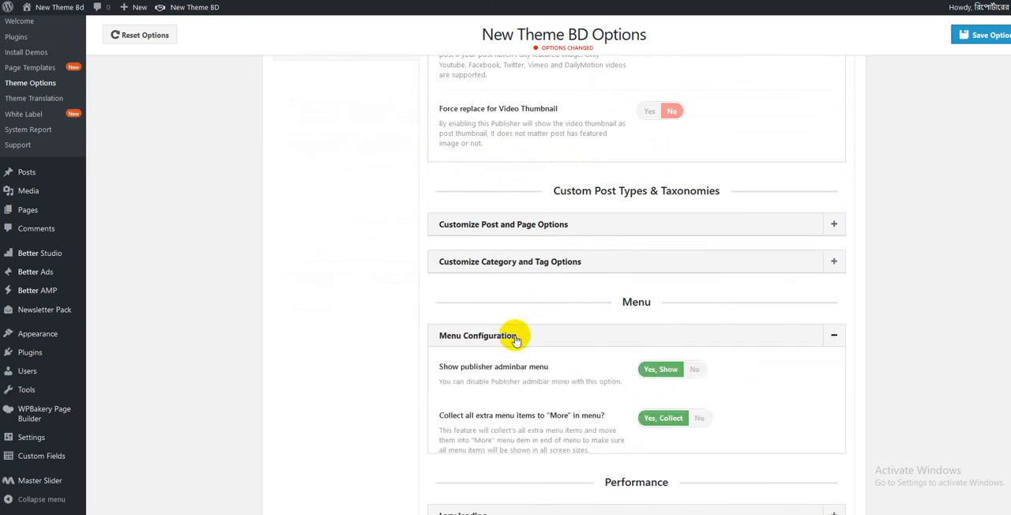
# - Expand Lazy loading in the Performance group and Editor in the Admin group to view their settings
pyautogui.scroll(-3, 514, 339)
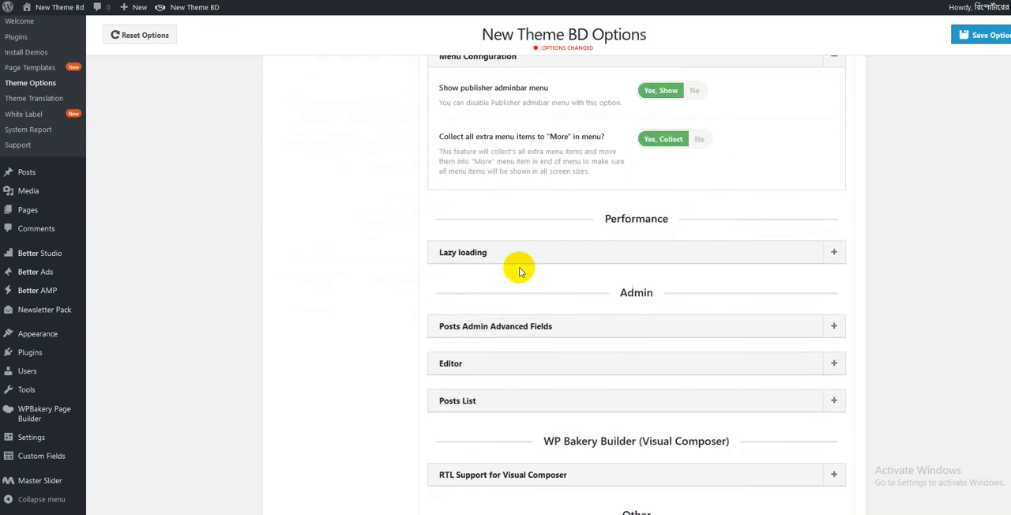
pyautogui.click(517, 259)
pyautogui.scroll(-1, 515, 306)
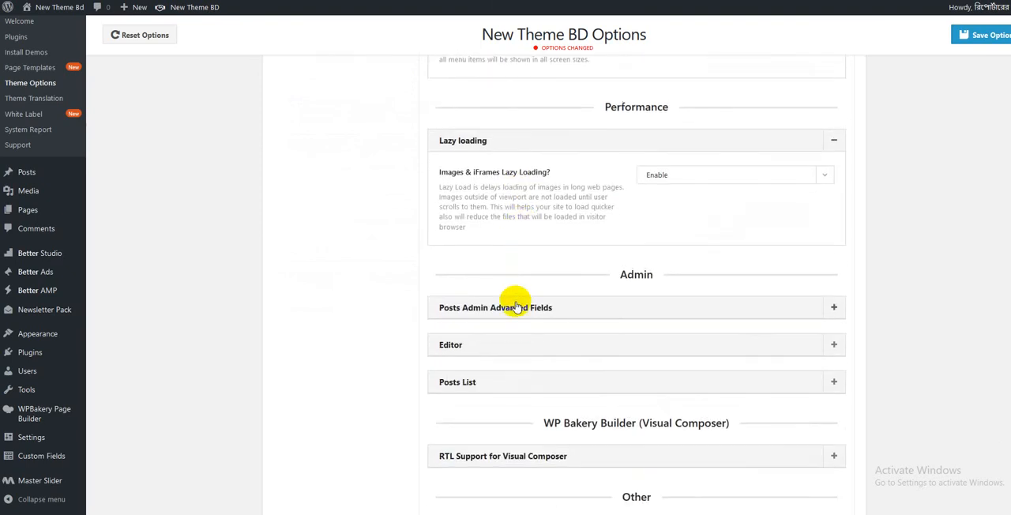
pyautogui.click(503, 347)
pyautogui.scroll(-2, 503, 345)
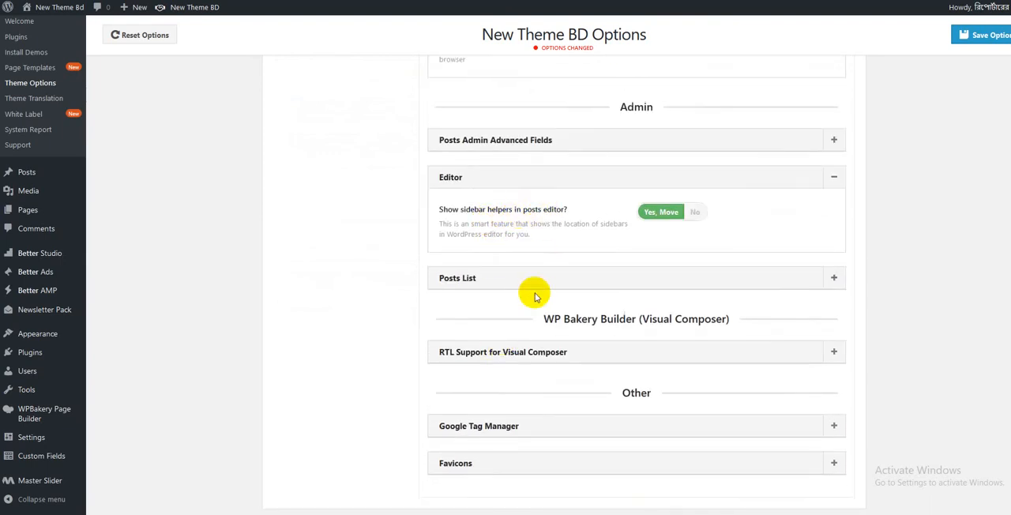
# - Expand Favicons in the Other group, review its favicon and Apple icon upload options, and collapse it
pyautogui.scroll(-1, 521, 316)
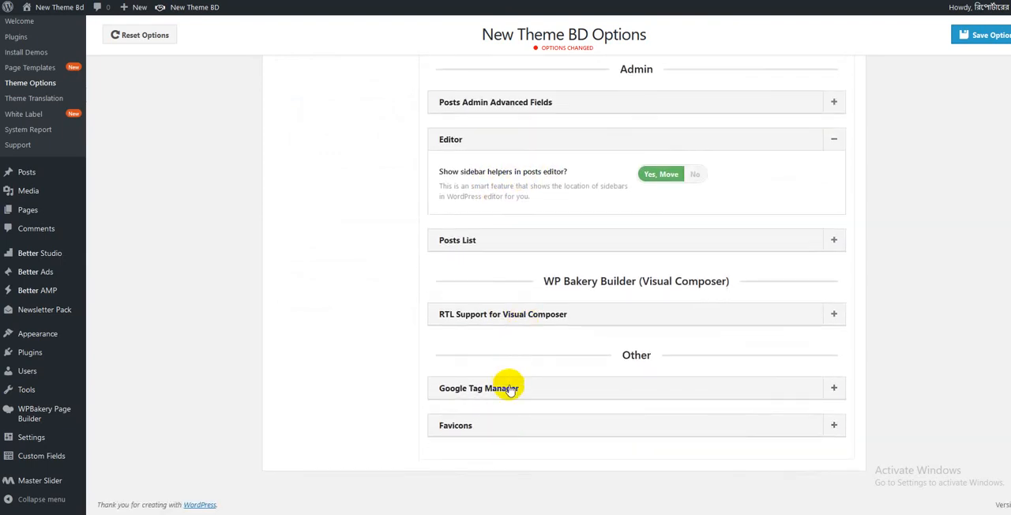
pyautogui.click(510, 425)
pyautogui.scroll(-3, 687, 347)
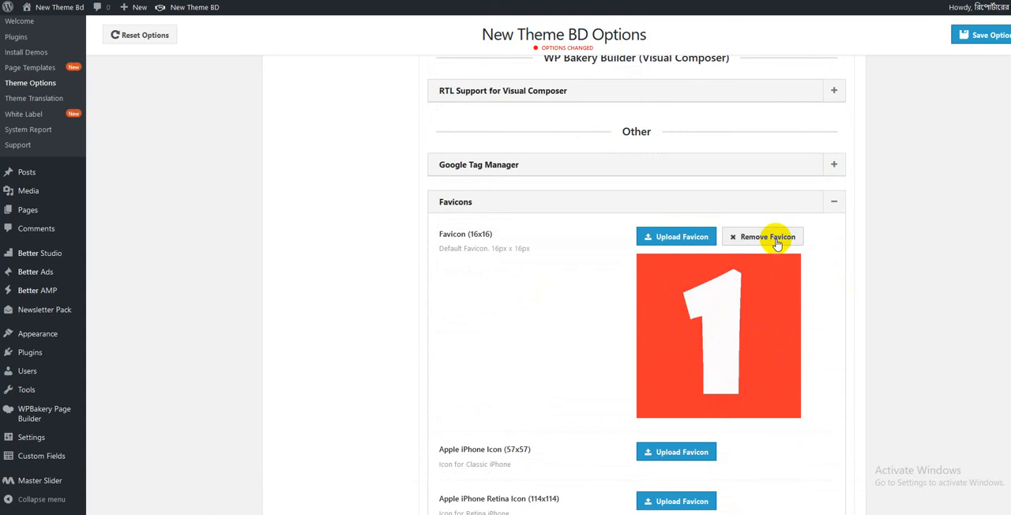
pyautogui.scroll(-2, 774, 239)
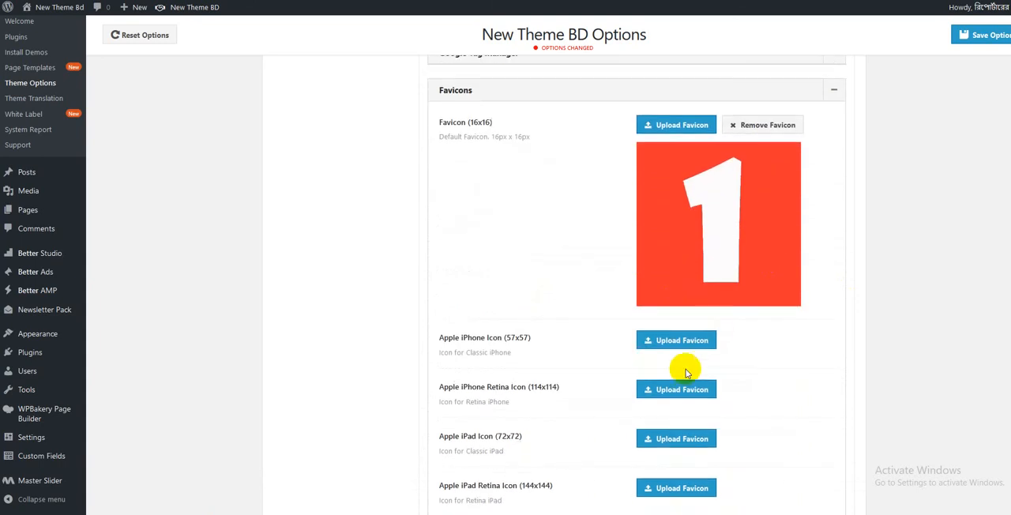
pyautogui.scroll(-2, 684, 372)
pyautogui.scroll(4, 684, 373)
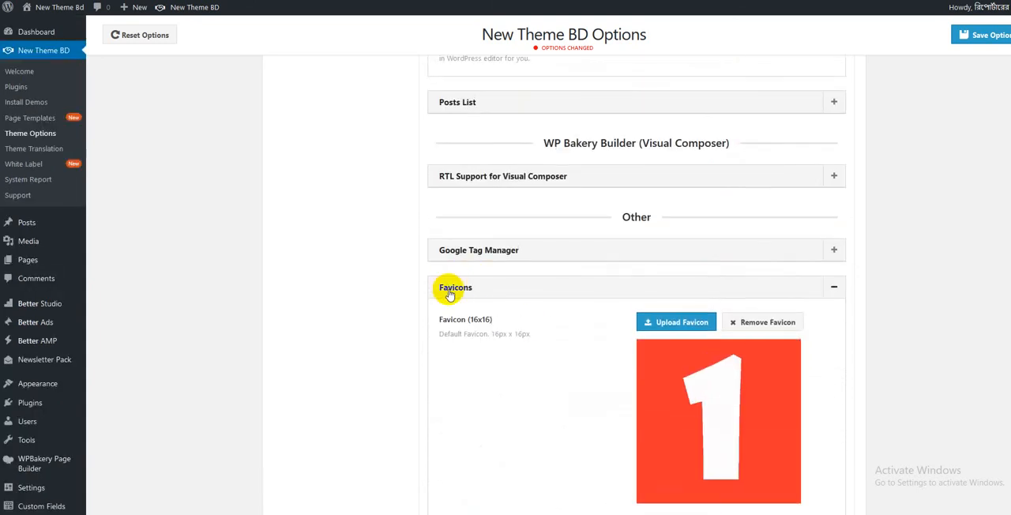
pyautogui.click(449, 289)
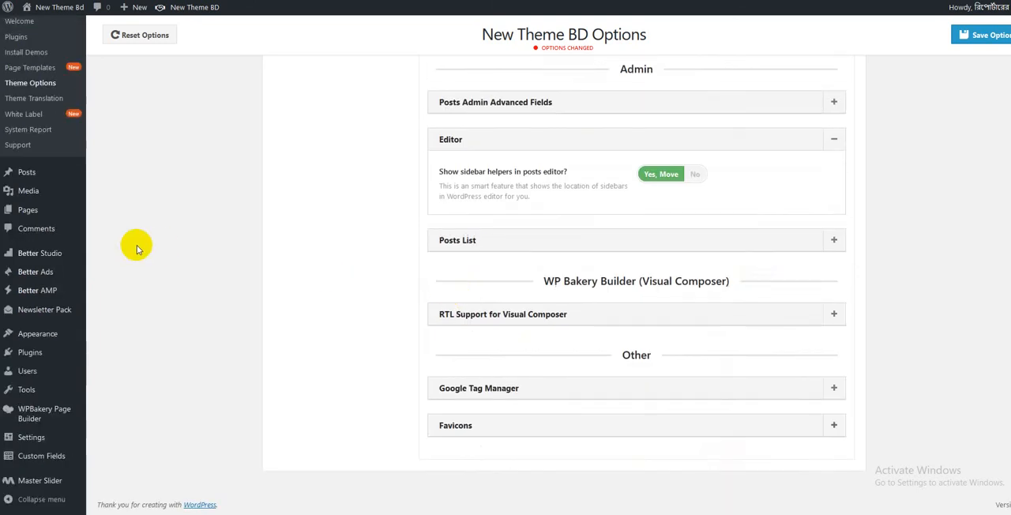
# - Open the Theme Translation page, leaving the theme options without saving the changes
pyautogui.scroll(5, 419, 255)
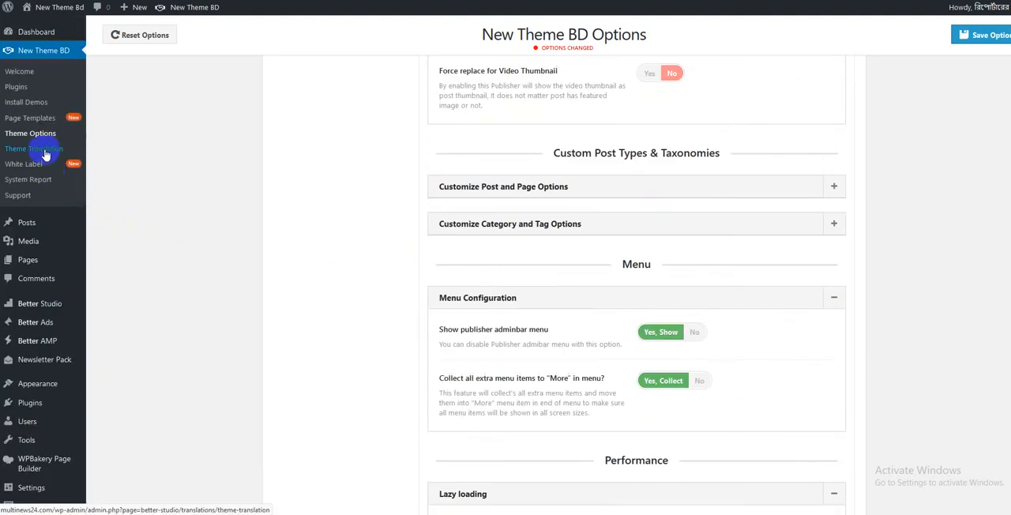
pyautogui.click(45, 153)
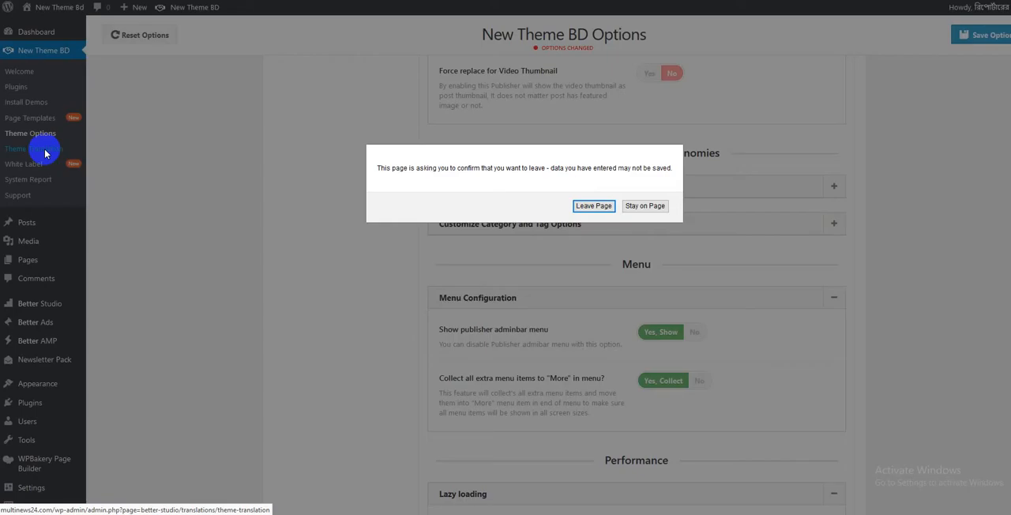
pyautogui.click(604, 207)
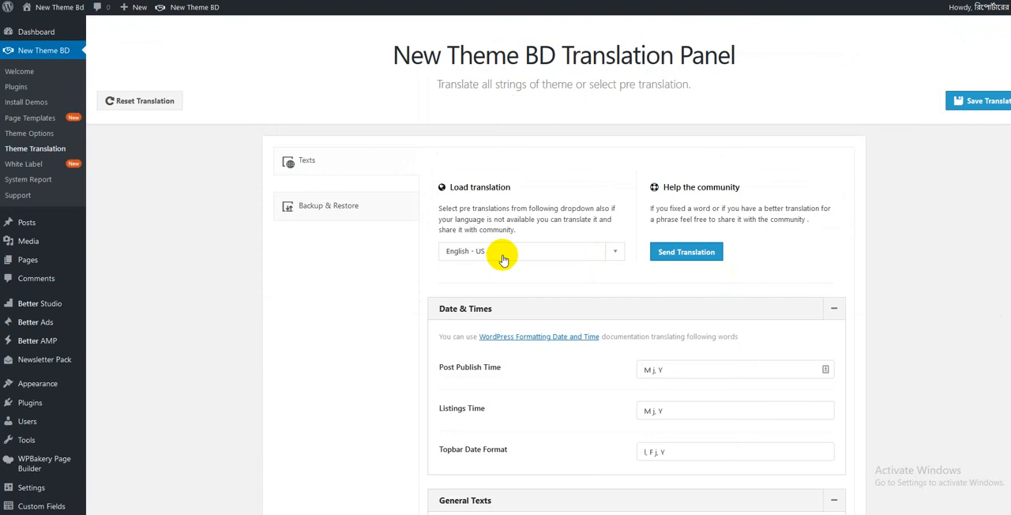
# - Review the Date & Times and General Texts translations, highlighting the Heading, All and Lightbox: Close texts without editing them
pyautogui.scroll(-1, 502, 259)
pyautogui.scroll(-2, 676, 316)
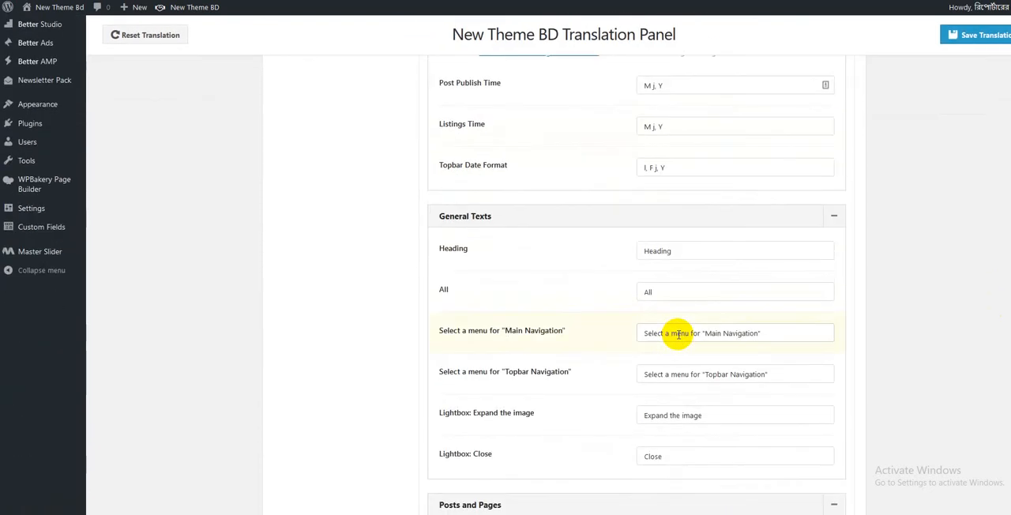
pyautogui.scroll(-1, 678, 334)
pyautogui.moveTo(687, 194); pyautogui.dragTo(485, 195)
pyautogui.click(755, 197)
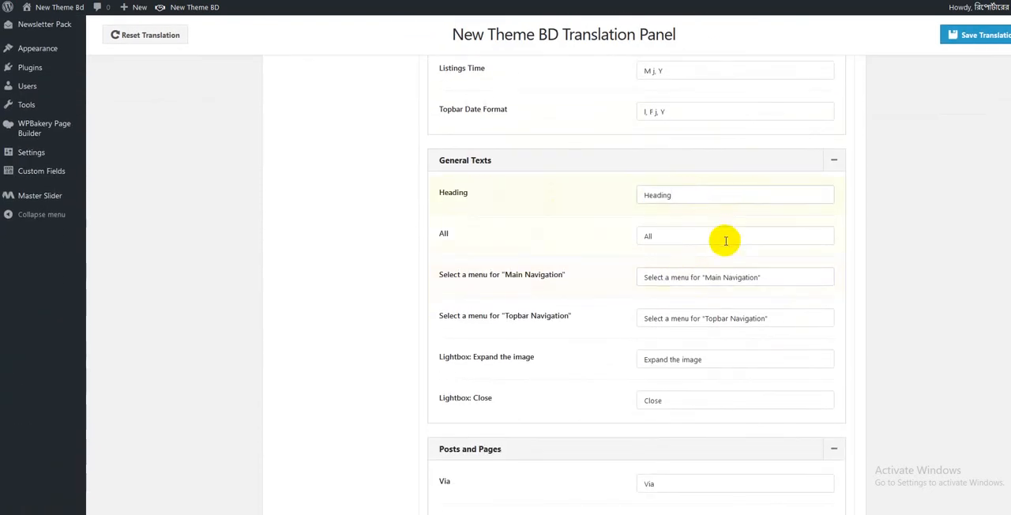
pyautogui.moveTo(725, 238); pyautogui.dragTo(548, 232)
pyautogui.click(704, 255)
pyautogui.scroll(-3, 704, 255)
pyautogui.moveTo(695, 232); pyautogui.dragTo(463, 215)
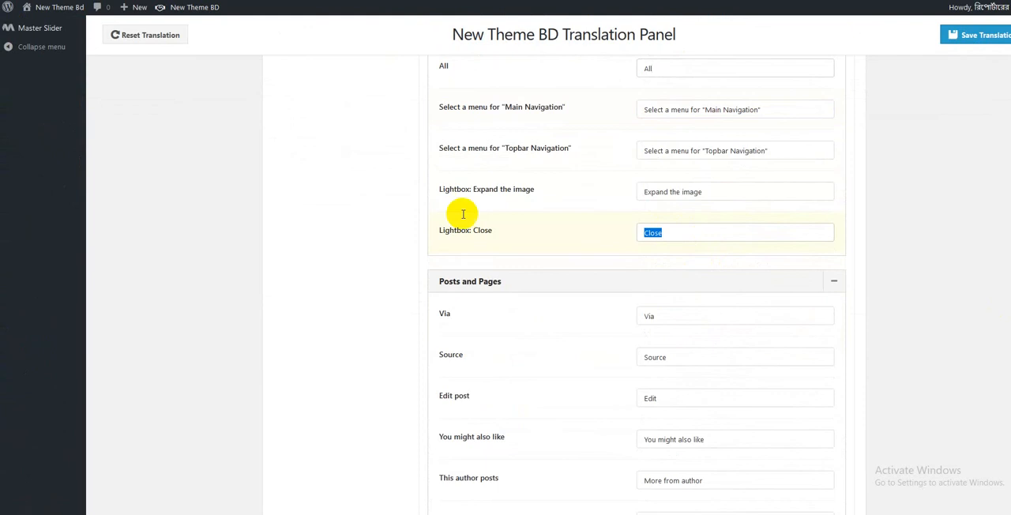
pyautogui.click(703, 235)
# - Review the Posts and Pages translations from Read more and Continue Reading to Post Share Button and Read More, highlighting texts without editing
pyautogui.scroll(-7, 713, 316)
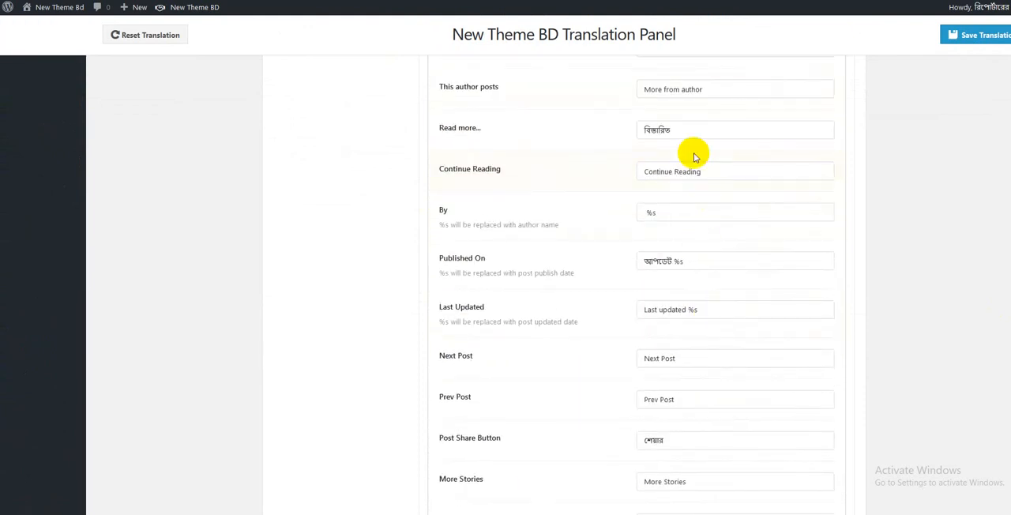
pyautogui.moveTo(691, 129); pyautogui.dragTo(537, 122)
pyautogui.moveTo(725, 172); pyautogui.dragTo(578, 174)
pyautogui.moveTo(691, 213); pyautogui.dragTo(623, 209)
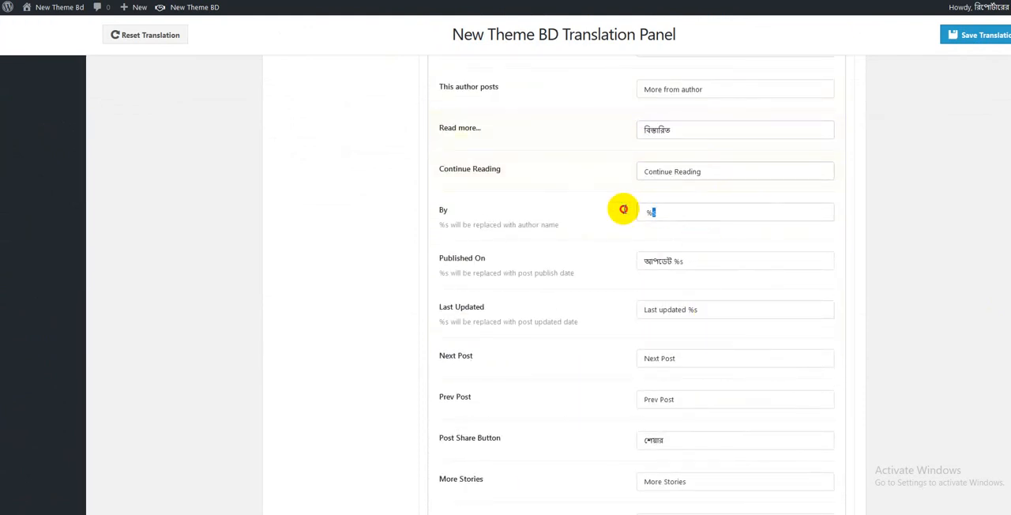
pyautogui.moveTo(711, 258); pyautogui.dragTo(529, 261)
pyautogui.moveTo(695, 310); pyautogui.dragTo(575, 331)
pyautogui.scroll(-1, 781, 401)
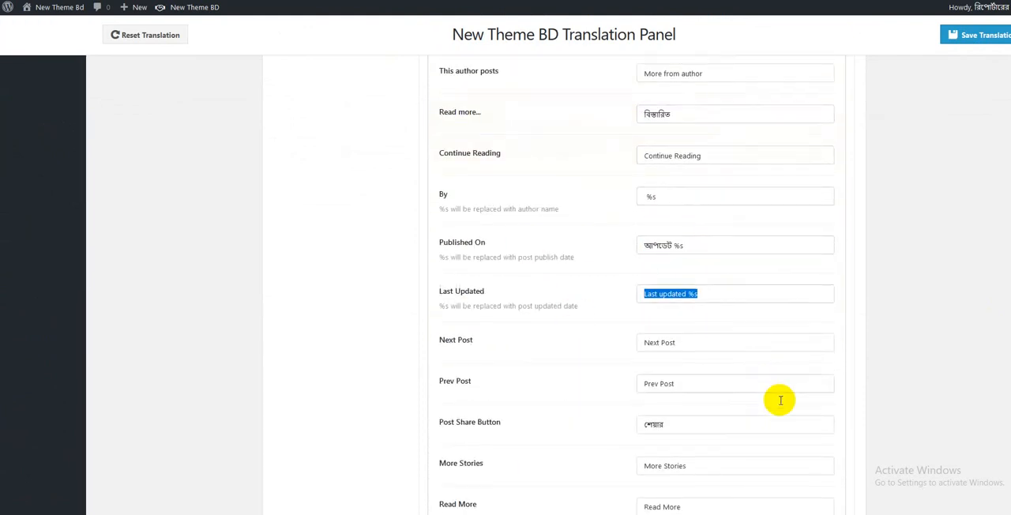
pyautogui.scroll(-1, 780, 400)
pyautogui.moveTo(701, 245); pyautogui.dragTo(573, 290)
pyautogui.moveTo(701, 329); pyautogui.dragTo(514, 332)
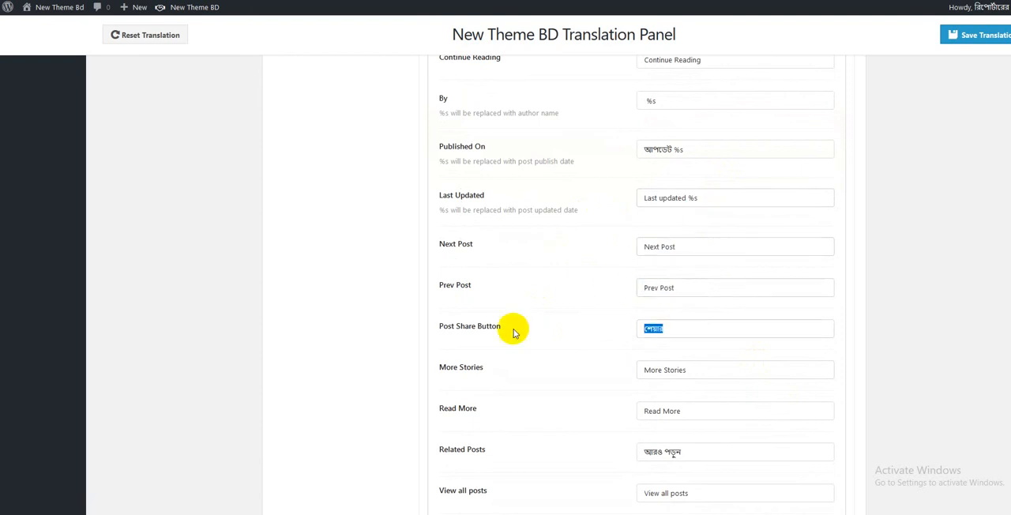
pyautogui.moveTo(693, 411); pyautogui.dragTo(533, 415)
# - Review the remaining theme translations, from the rest of Posts and Pages through Search, Footer, Breadcrumb and Archive Pages to Post Author and Human Time
pyautogui.scroll(-3, 747, 413)
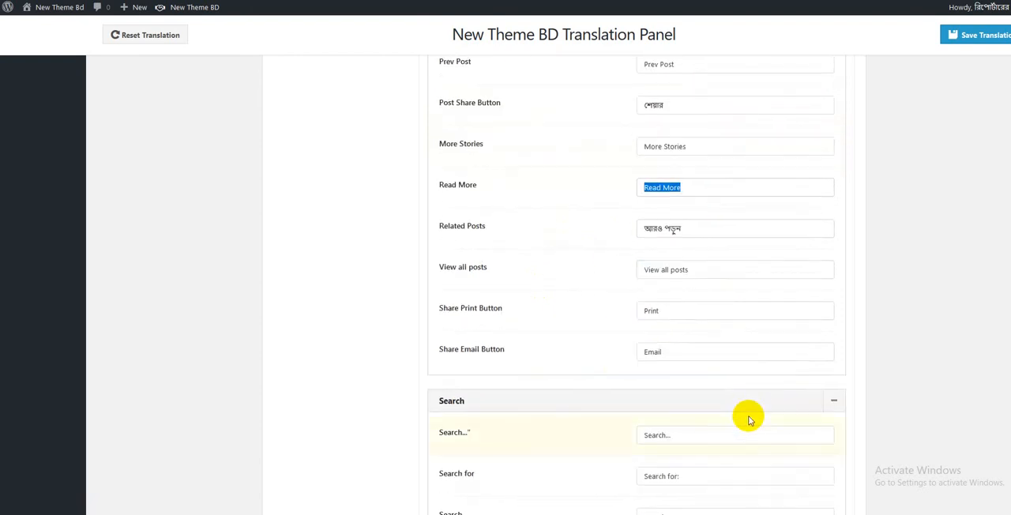
pyautogui.scroll(-8, 749, 419)
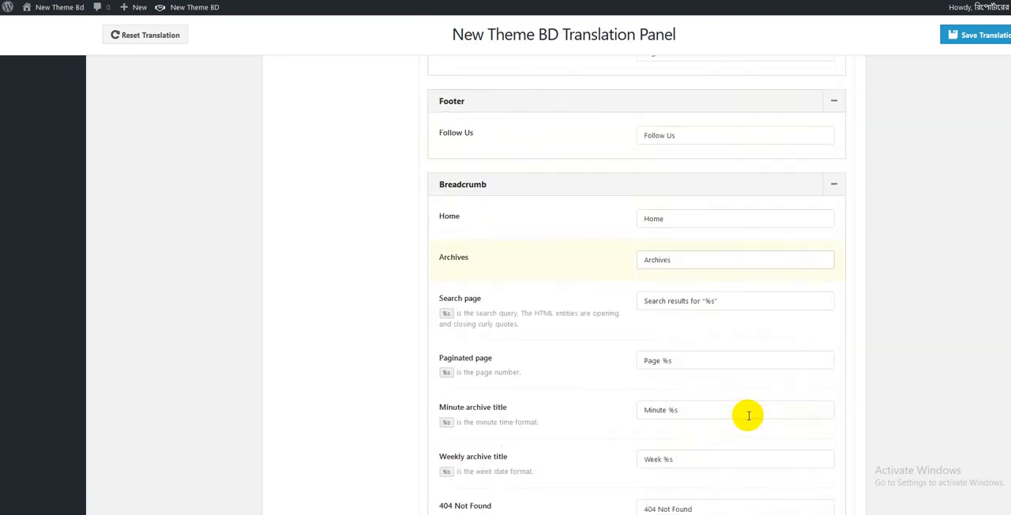
pyautogui.scroll(-11, 748, 415)
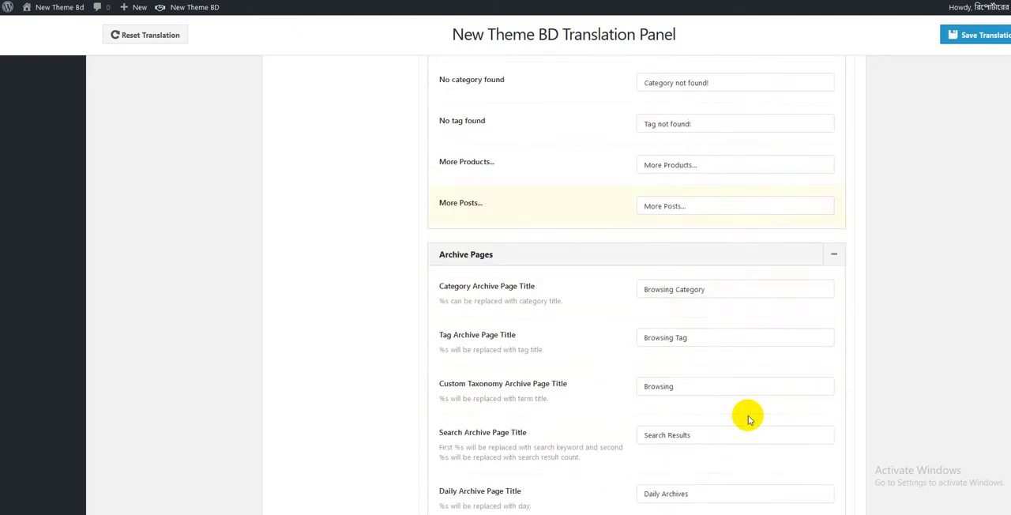
pyautogui.scroll(-11, 748, 418)
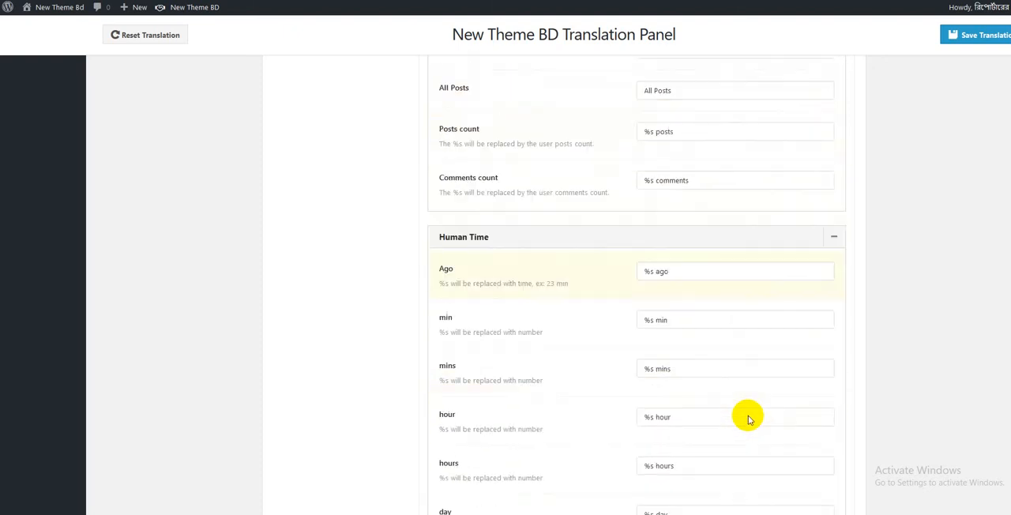
pyautogui.scroll(-7, 749, 419)
pyautogui.scroll(8, 748, 417)
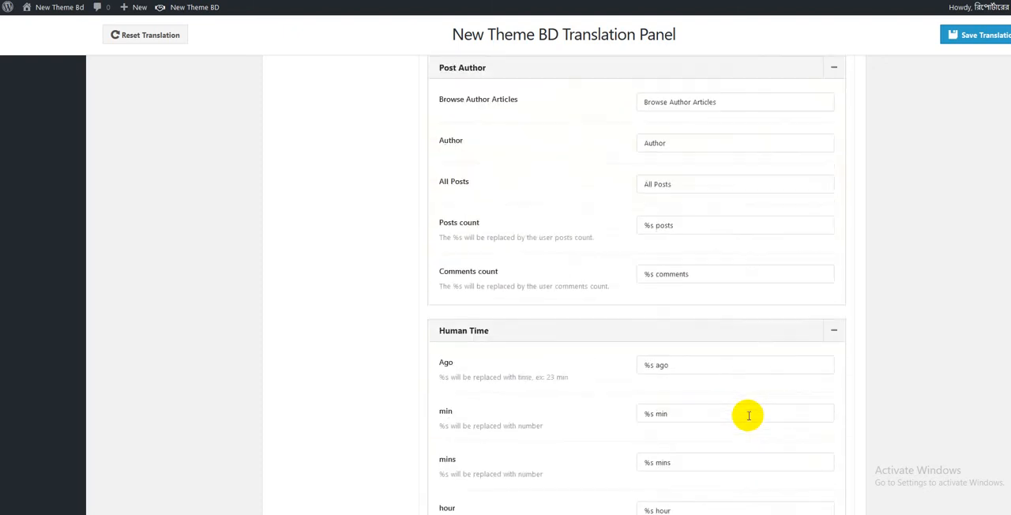
pyautogui.scroll(20, 748, 415)
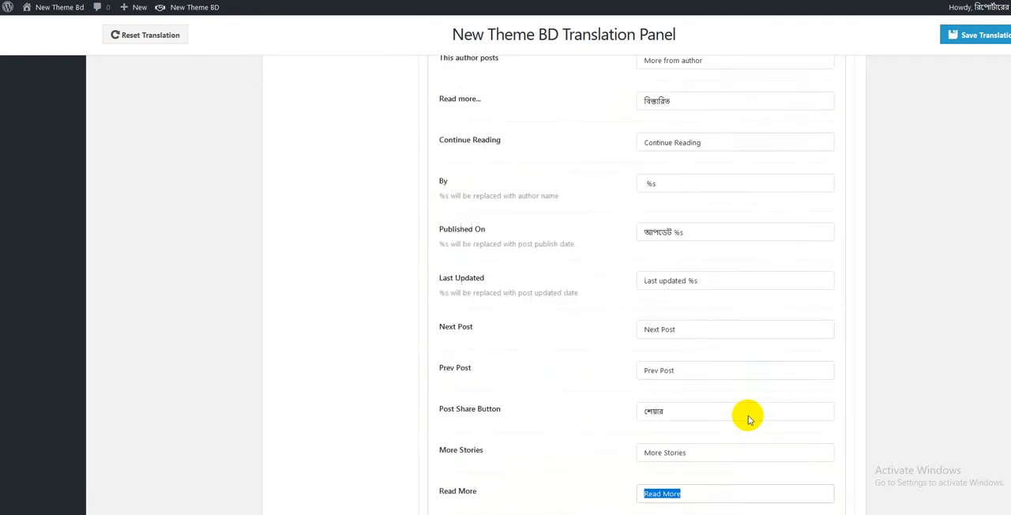
pyautogui.scroll(20, 749, 420)
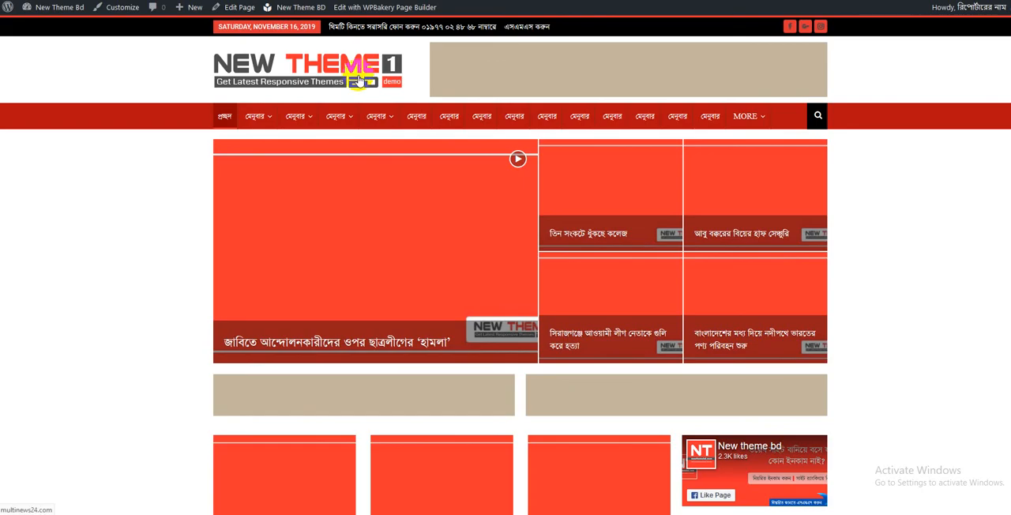
# - Open the page titled Home page for editing from the list of all pages and review its page options and ad settings, dismissing the block tip
pyautogui.moveTo(379, 116)
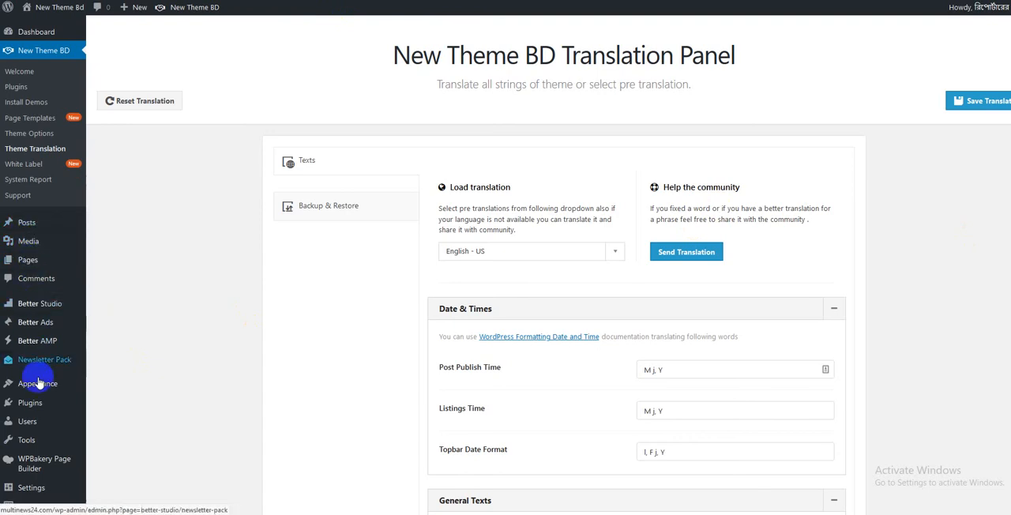
pyautogui.moveTo(37, 267)
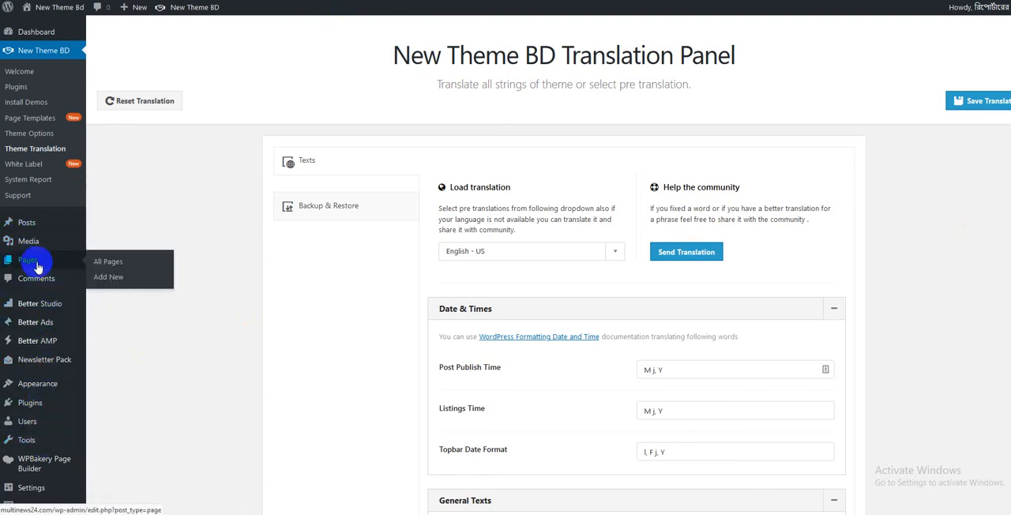
pyautogui.click(119, 269)
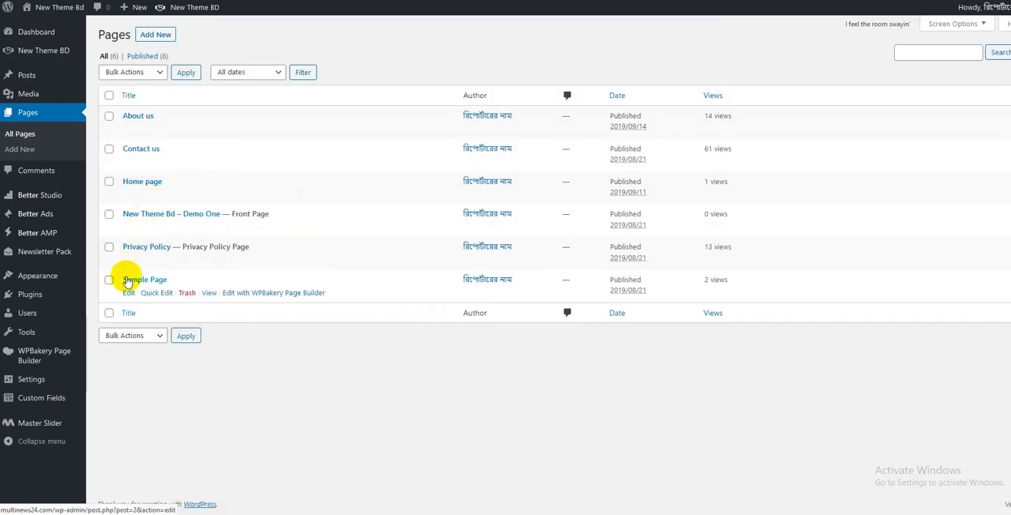
pyautogui.click(129, 195)
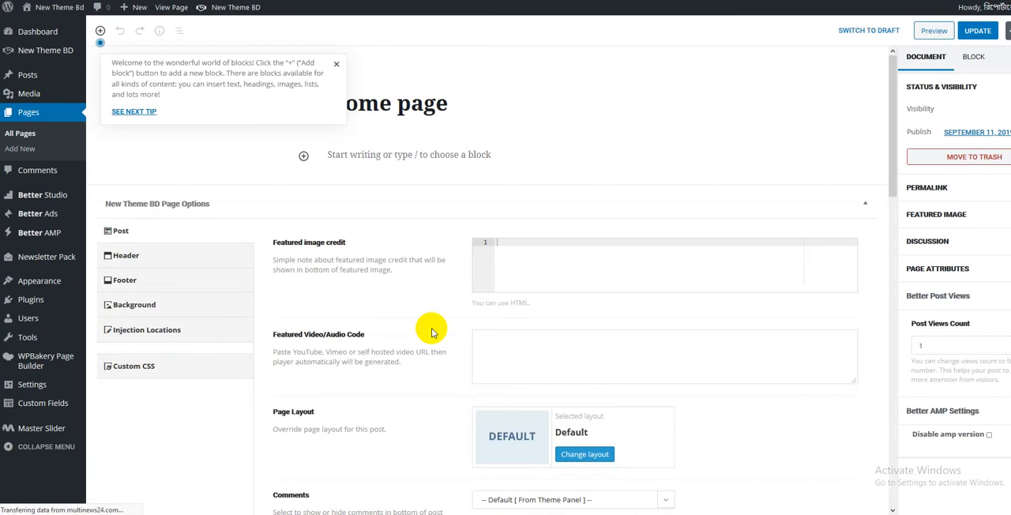
pyautogui.scroll(-15, 432, 332)
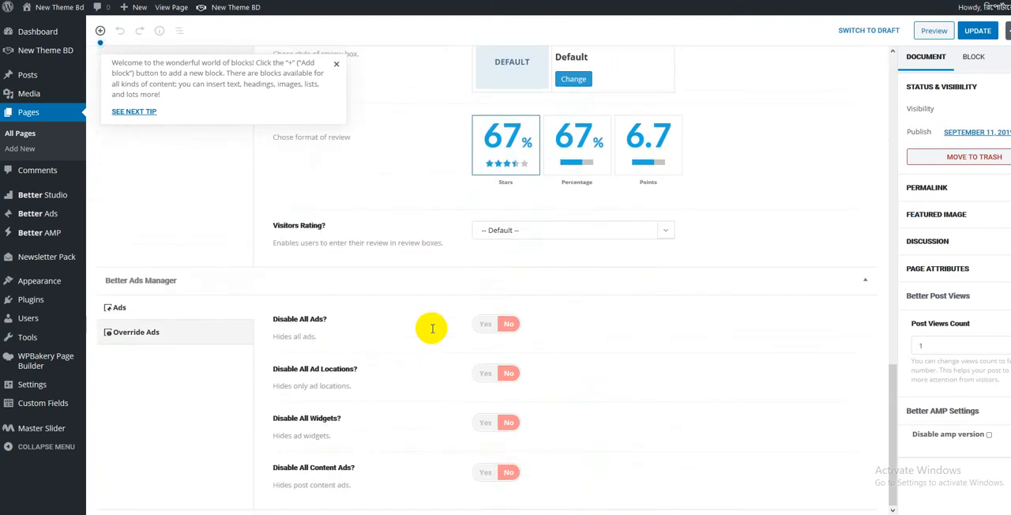
pyautogui.scroll(15, 432, 329)
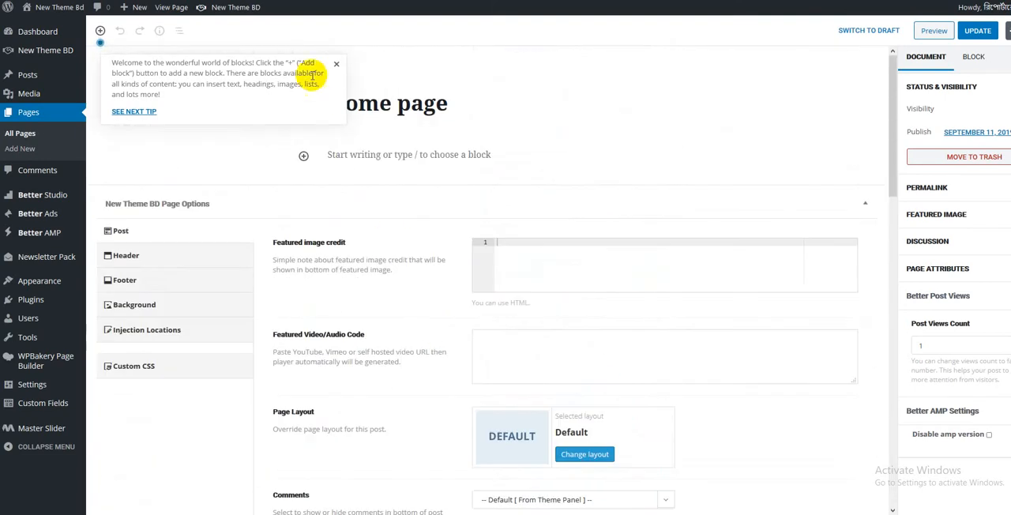
pyautogui.click(338, 67)
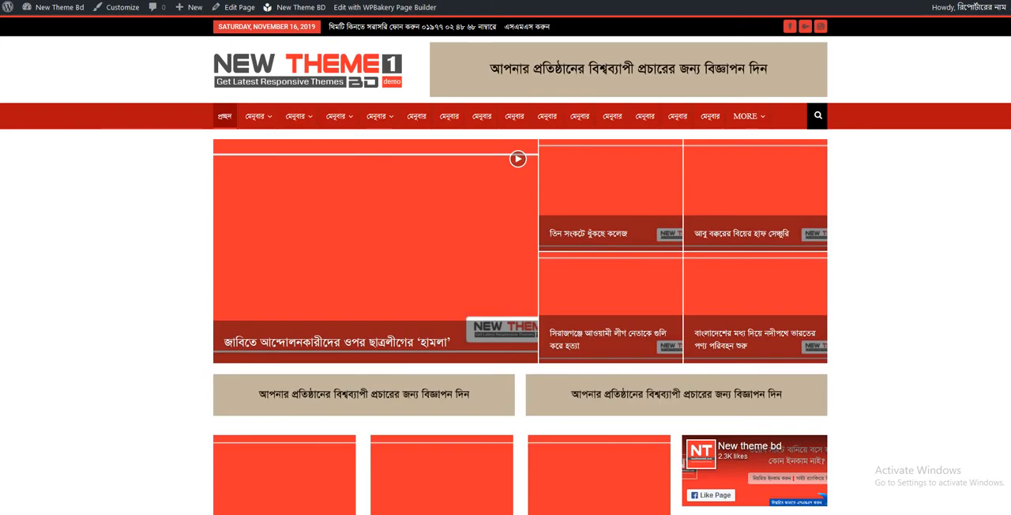
# - Open the site's front page for editing from the live site and examine the shortcodes in its Classic block
pyautogui.click(225, 10)
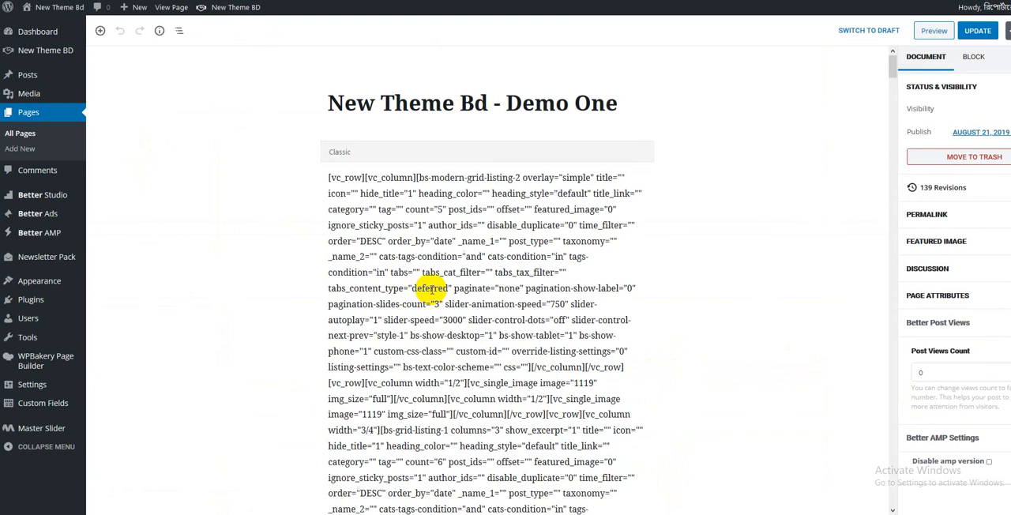
pyautogui.scroll(-15, 431, 290)
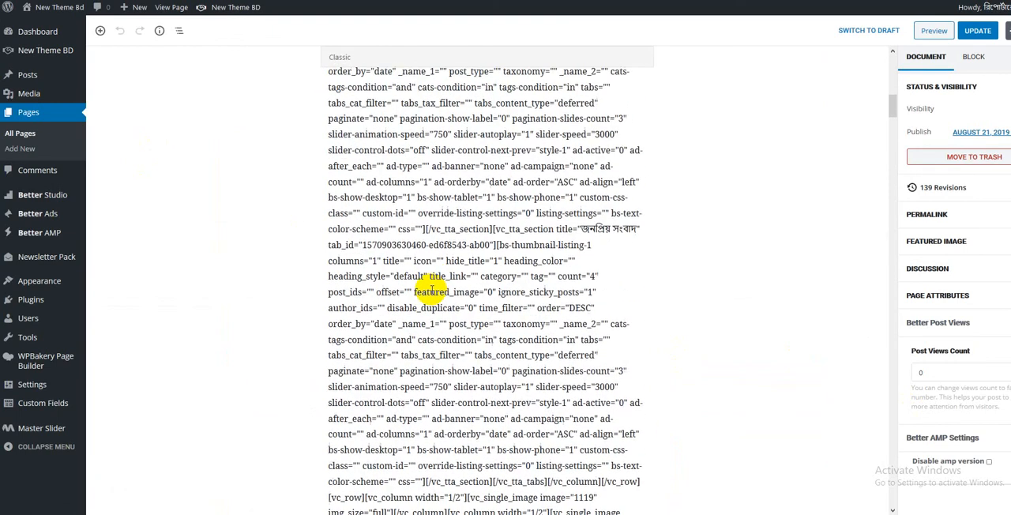
pyautogui.scroll(-15, 431, 290)
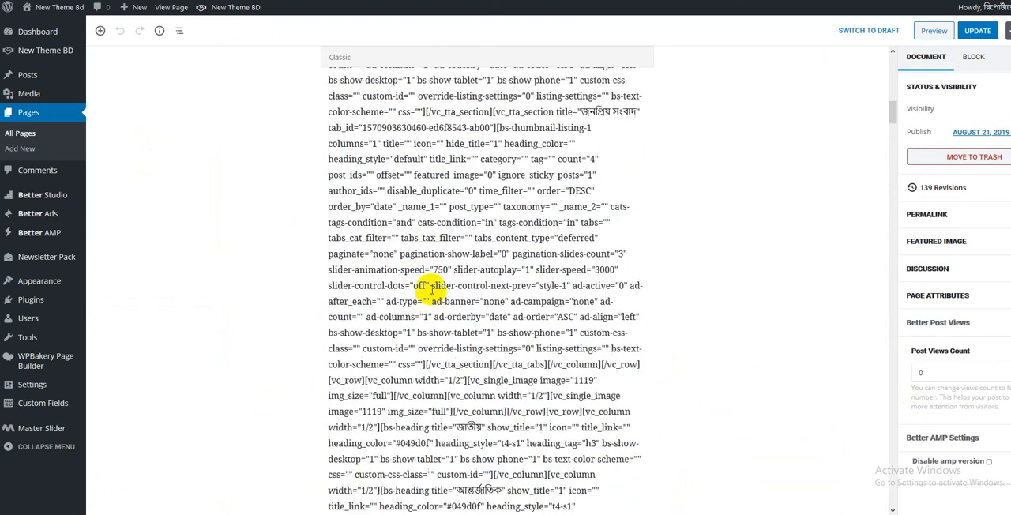
pyautogui.scroll(3, 431, 290)
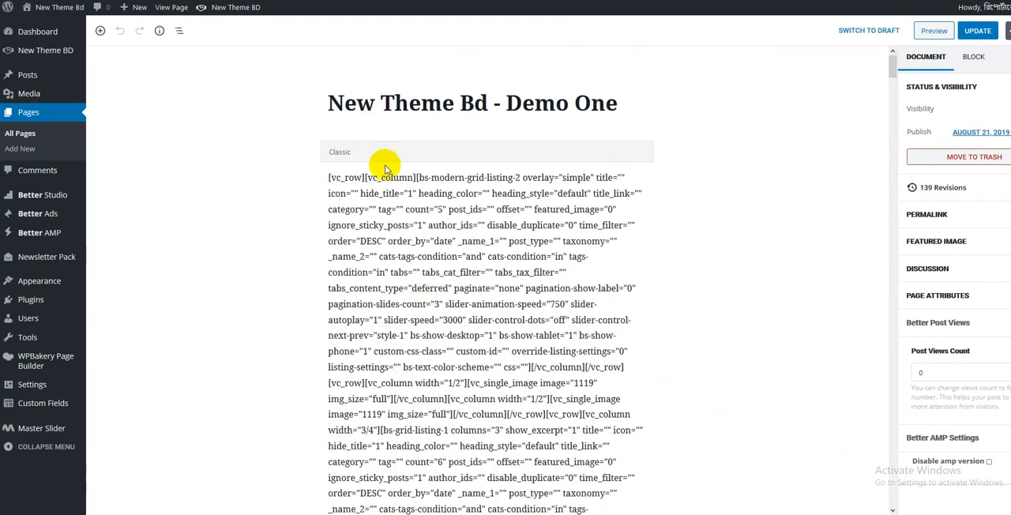
pyautogui.click(361, 155)
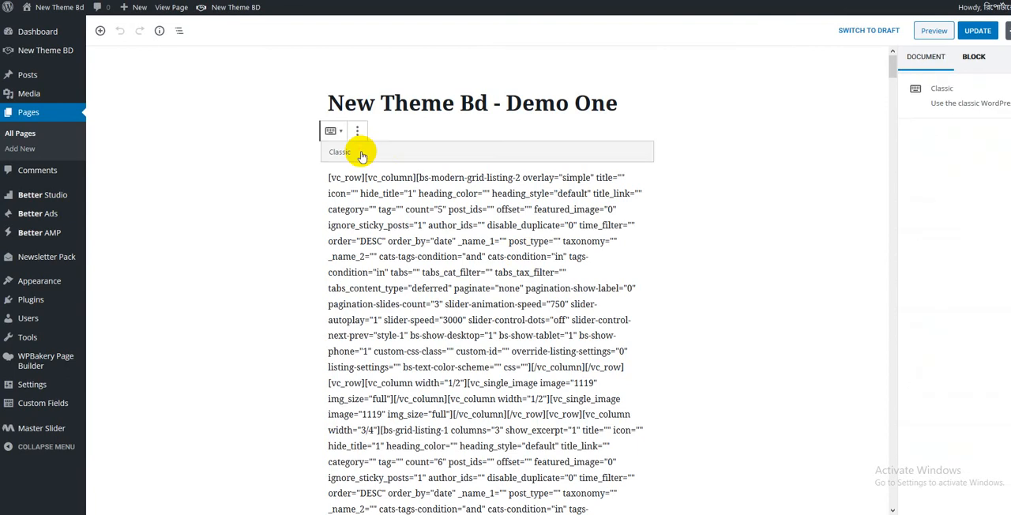
pyautogui.click(753, 223)
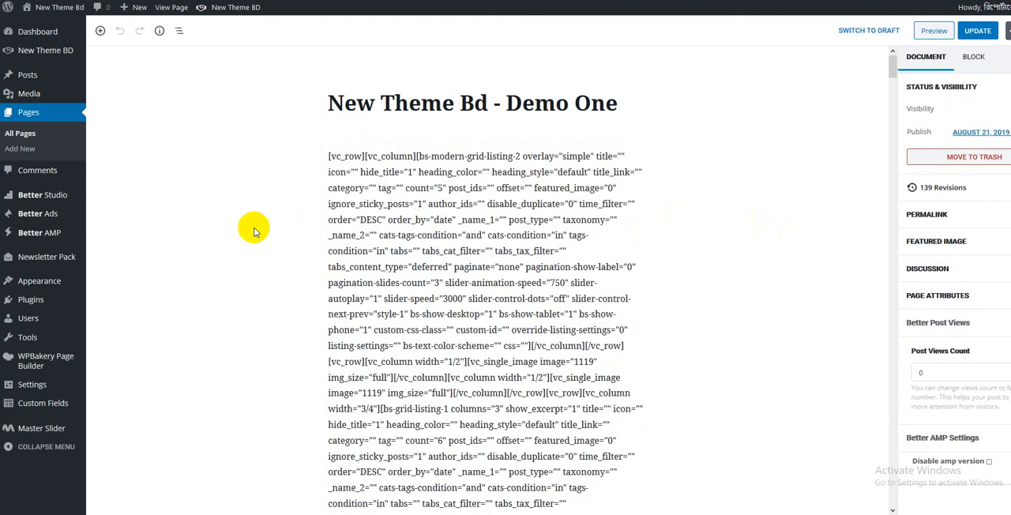
# - Try to retitle the front page "Multi News 24.com" and update it
pyautogui.tripleClick(398, 103)
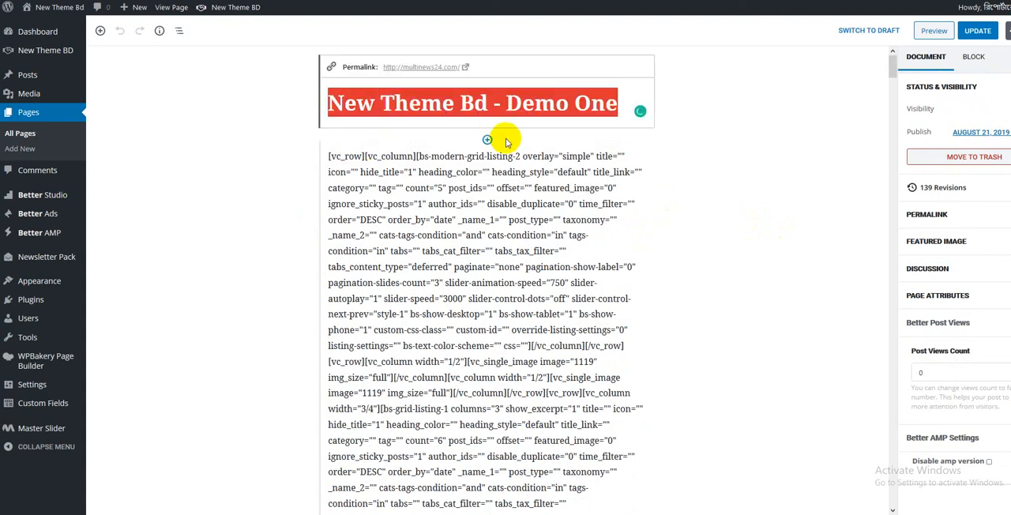
pyautogui.write('Multi N')
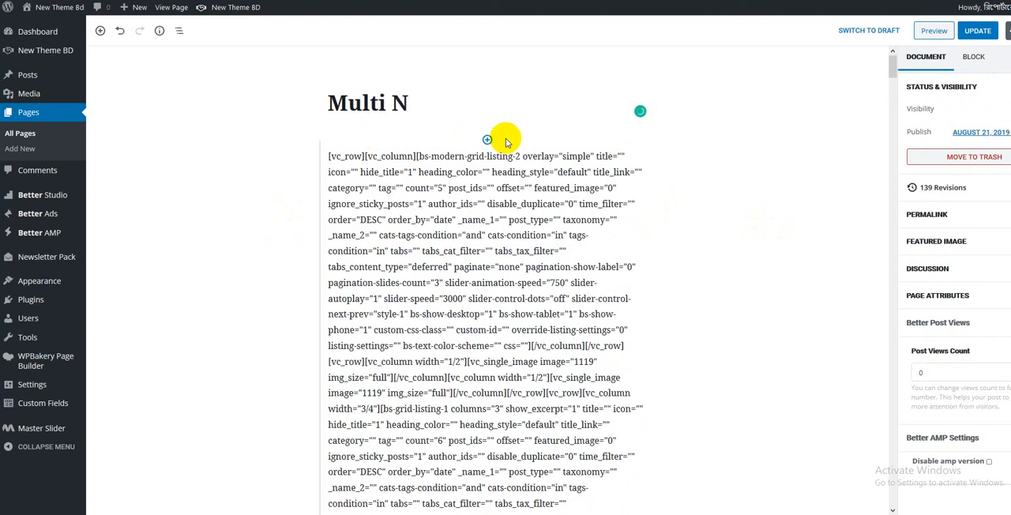
pyautogui.write('s')
pyautogui.press('BackSpace')
pyautogui.write('ews 24')
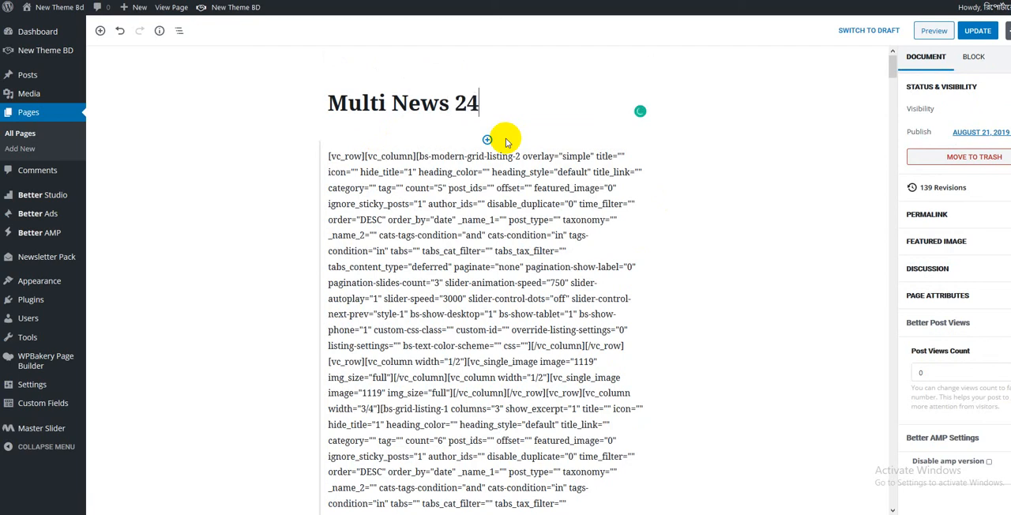
pyautogui.write('.com')
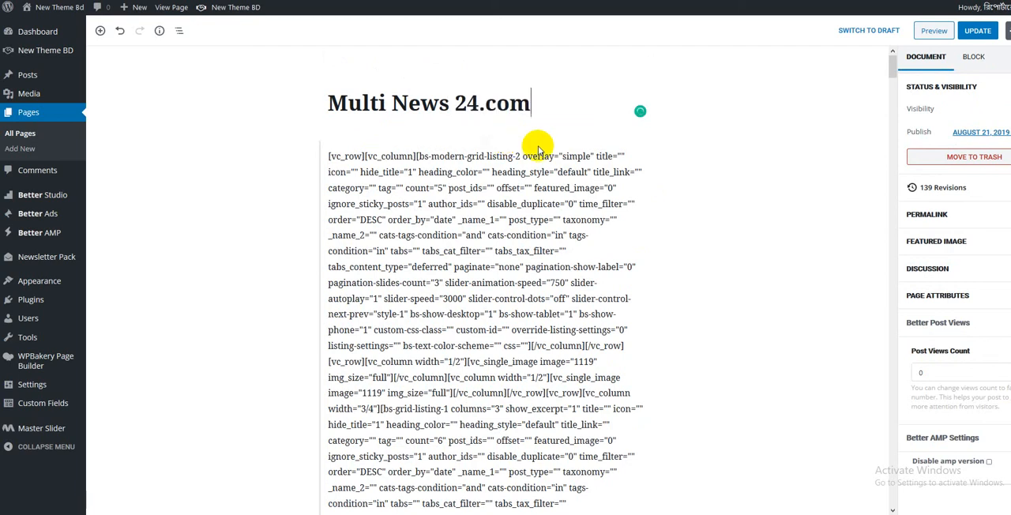
pyautogui.click(977, 30)
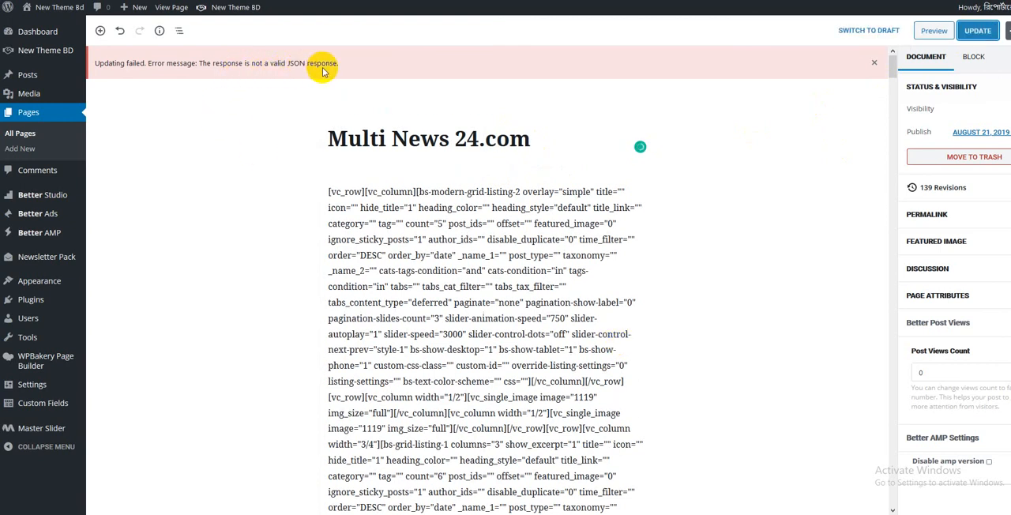
pyautogui.click(976, 32)
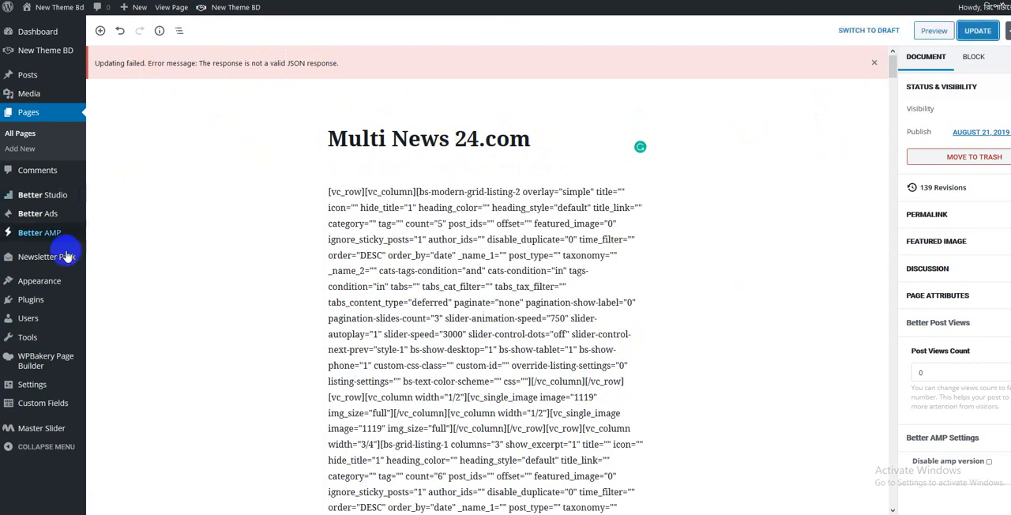
# - Search the plugin directory for "classic editor", and install and activate the Classic Editor plugin
pyautogui.moveTo(64, 291)
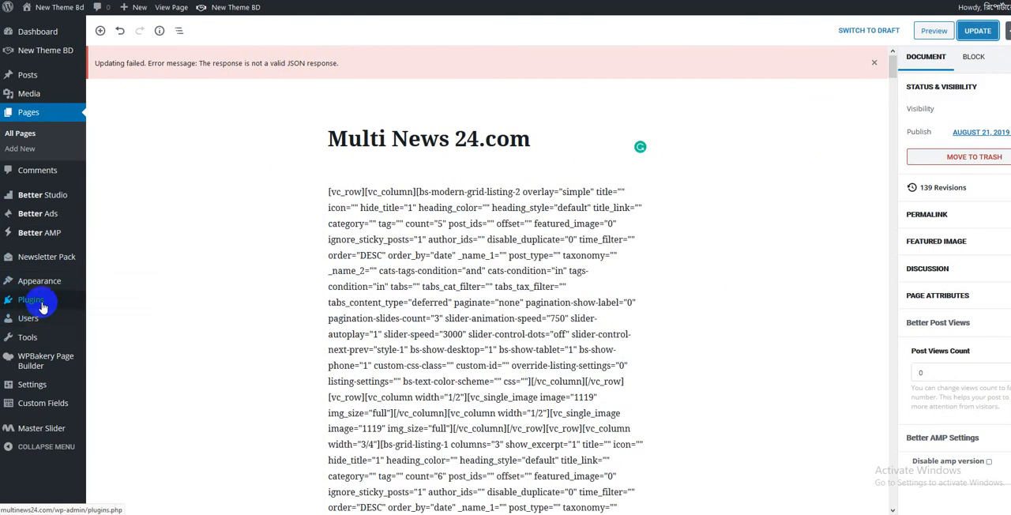
pyautogui.moveTo(36, 299)
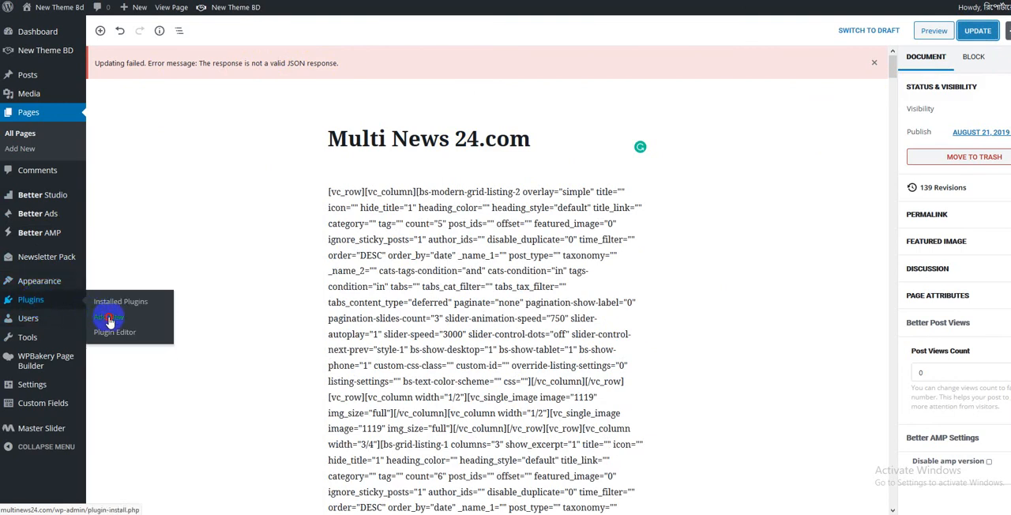
pyautogui.click(108, 316)
pyautogui.click(591, 205)
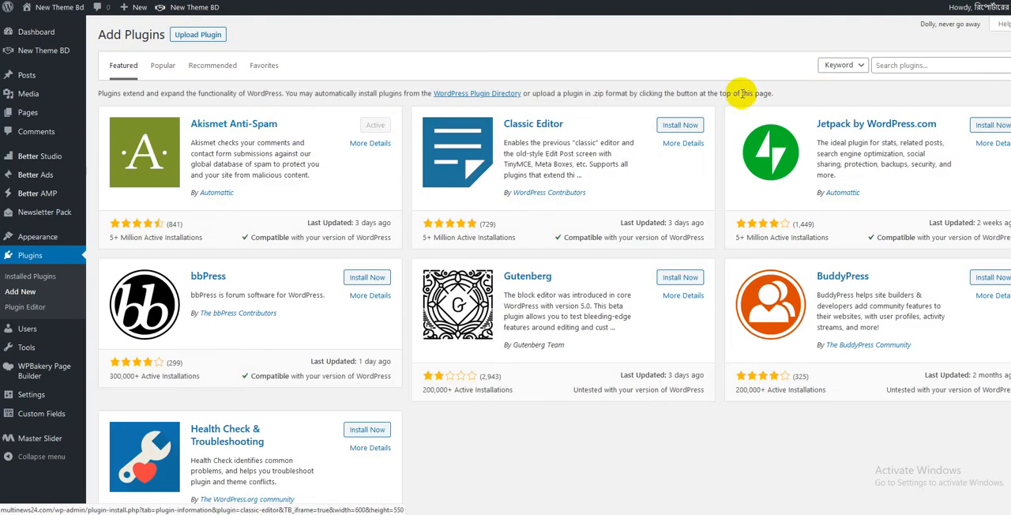
pyautogui.click(875, 68)
pyautogui.write('classic editor')
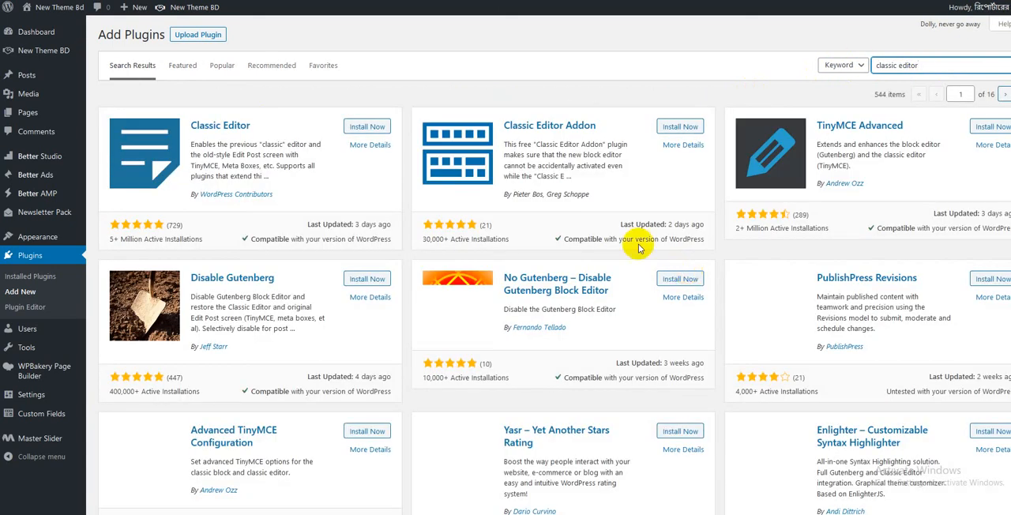
pyautogui.click(367, 126)
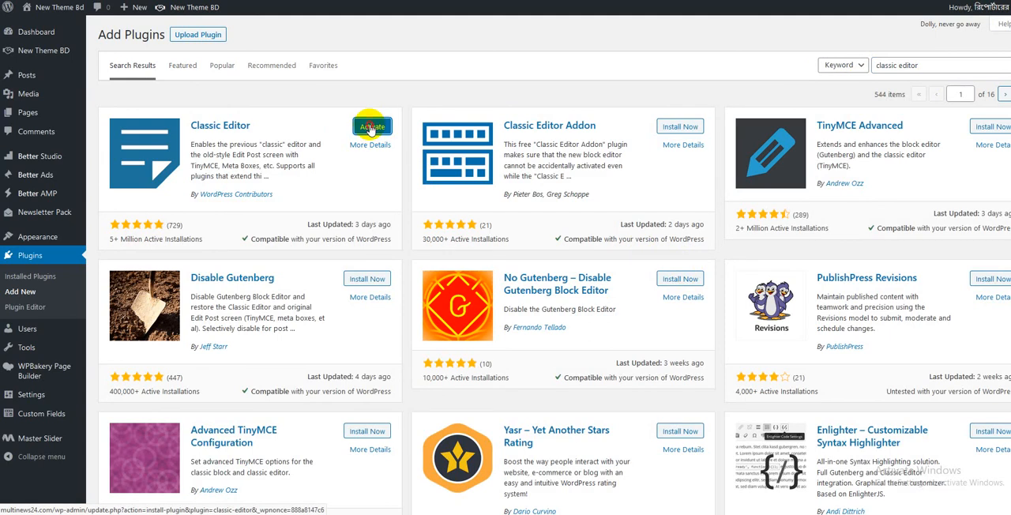
pyautogui.click(371, 129)
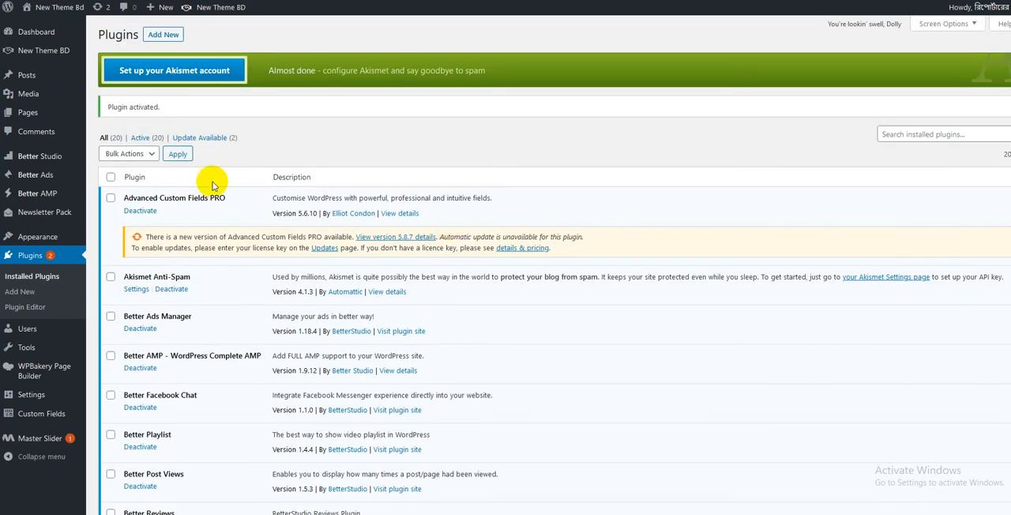
# - Open the New Theme Bd – Demo One front page in WPBakery Page Builder and display the settings of the column holding the top news grid
pyautogui.moveTo(33, 115)
pyautogui.click(135, 128)
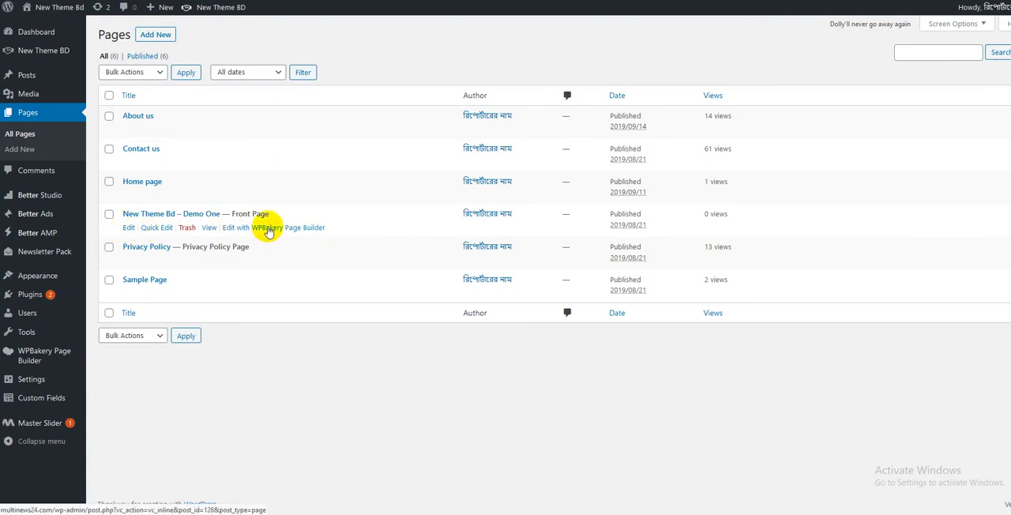
pyautogui.click(269, 228)
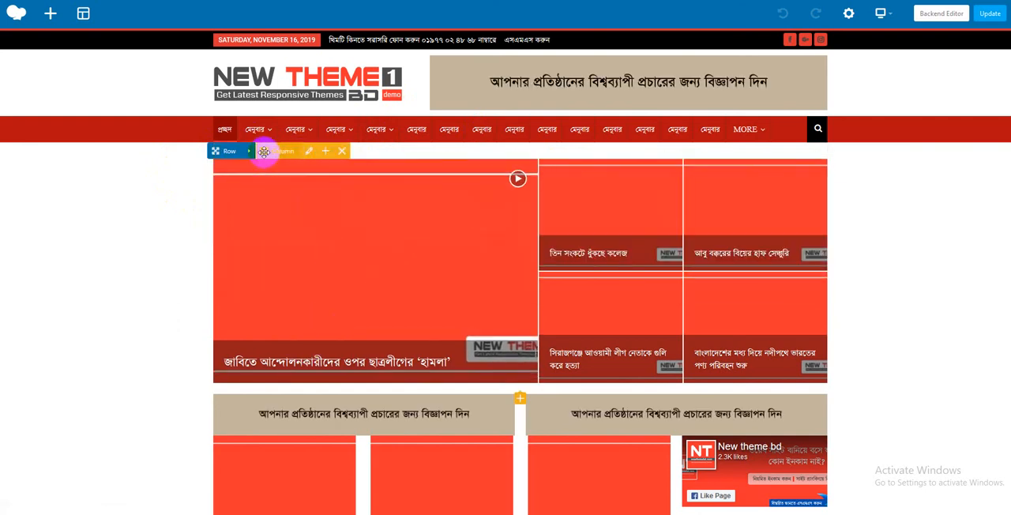
pyautogui.click(310, 152)
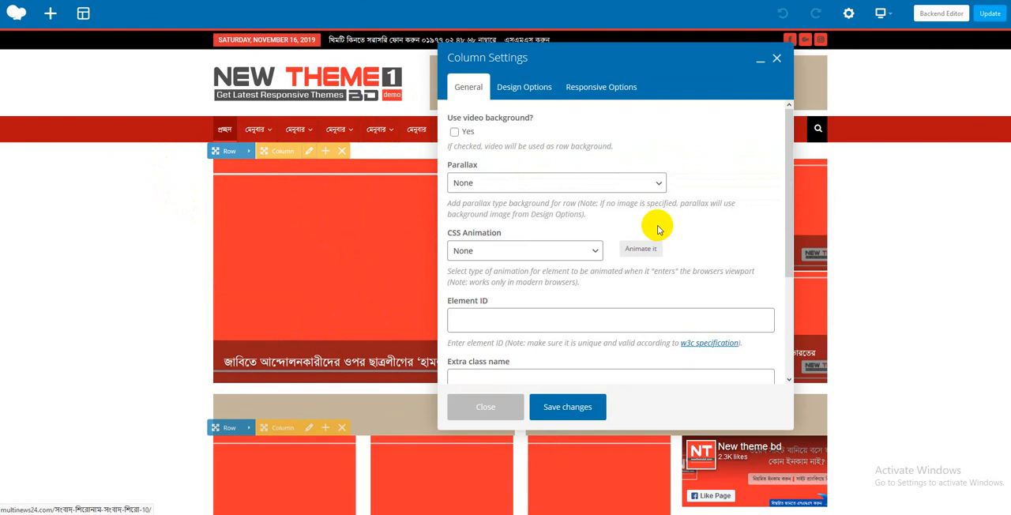
# - Select the Uncategorized and মেনুবার categories in the posts filter of the top Modern Grid 2 block
pyautogui.click(776, 60)
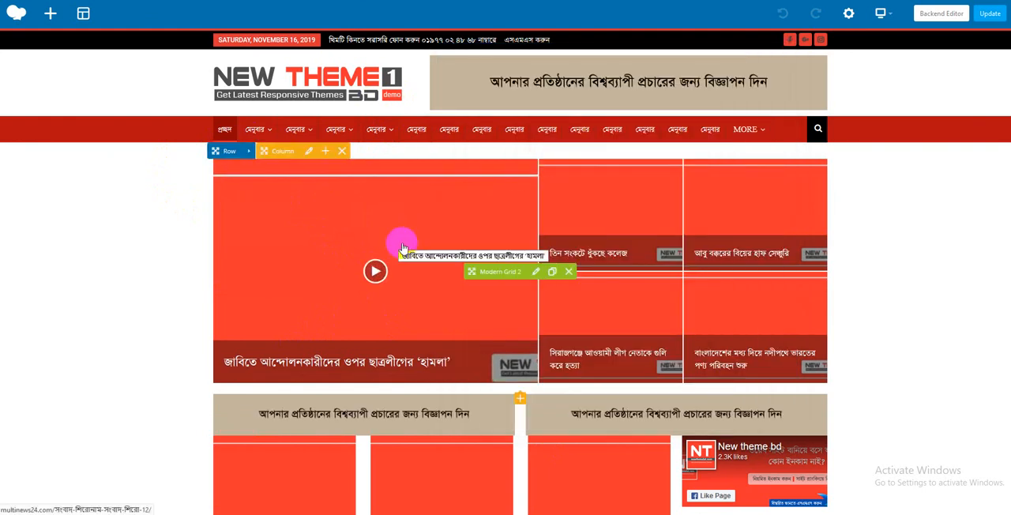
pyautogui.click(536, 271)
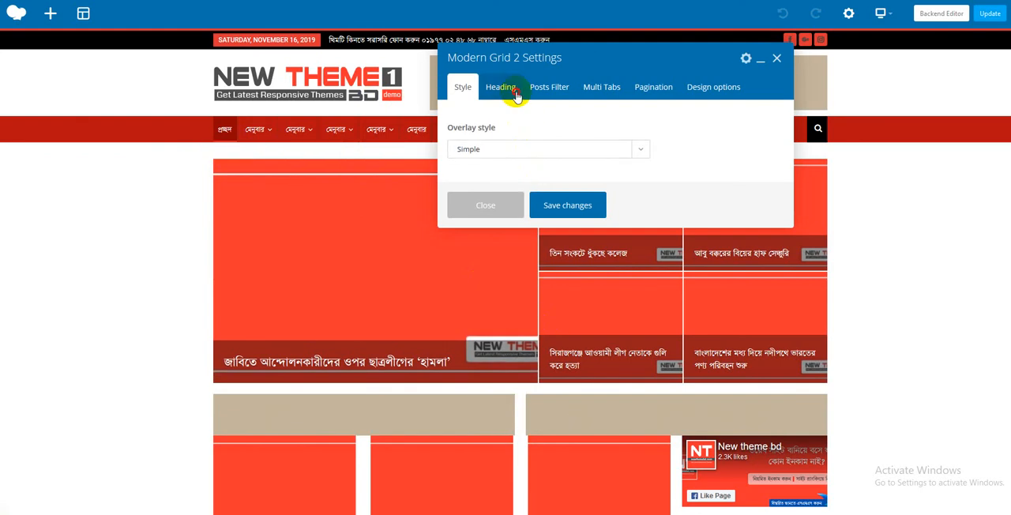
pyautogui.click(516, 92)
pyautogui.click(558, 93)
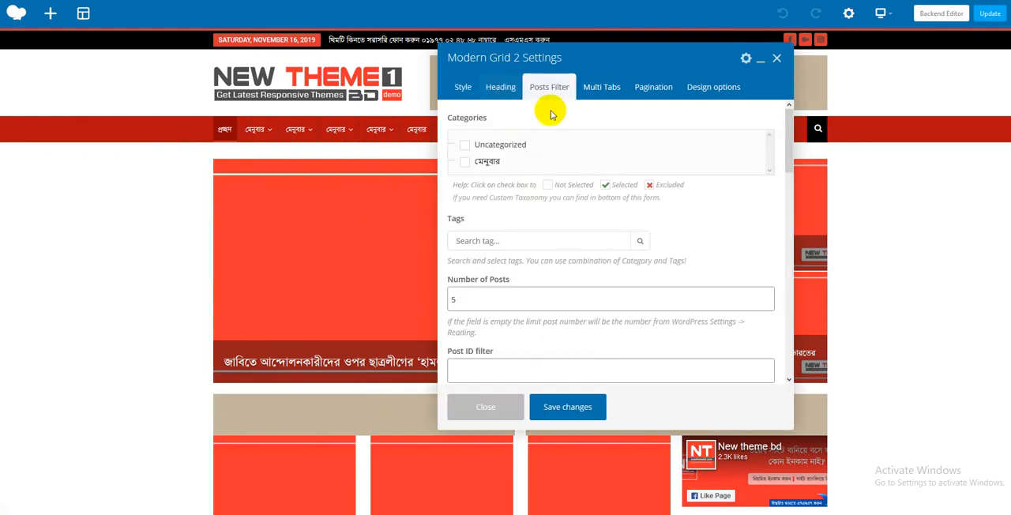
pyautogui.click(465, 162)
pyautogui.click(465, 144)
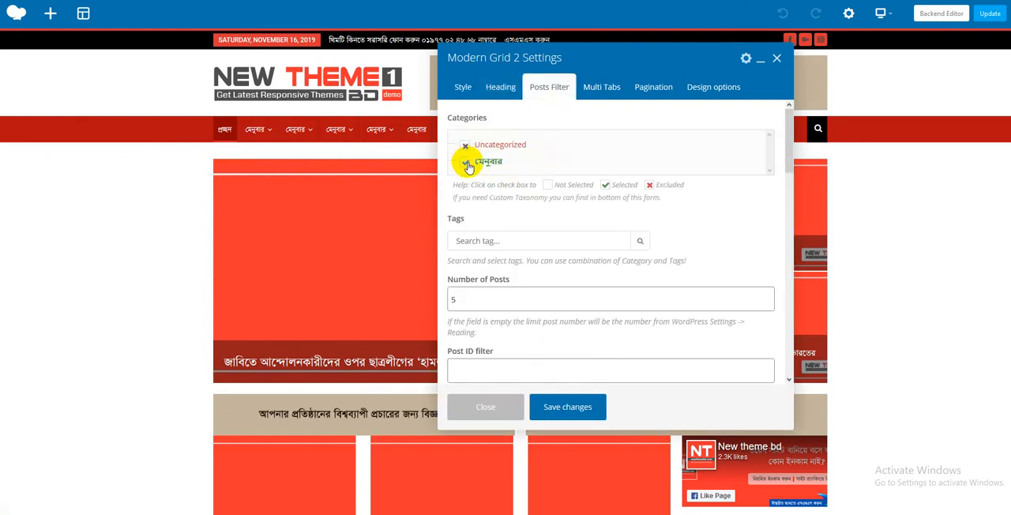
pyautogui.click(467, 164)
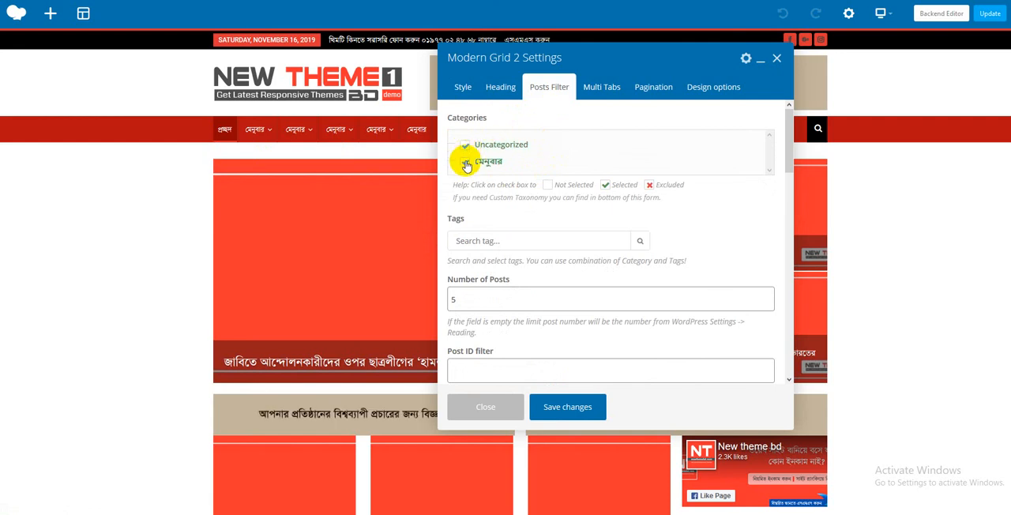
pyautogui.scroll(-3, 489, 162)
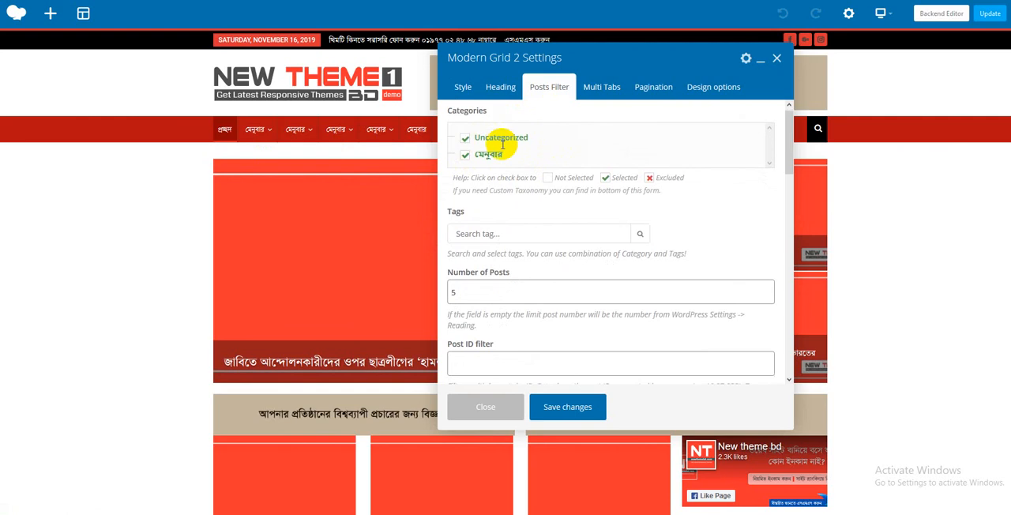
pyautogui.scroll(1, 523, 257)
pyautogui.scroll(3, 524, 261)
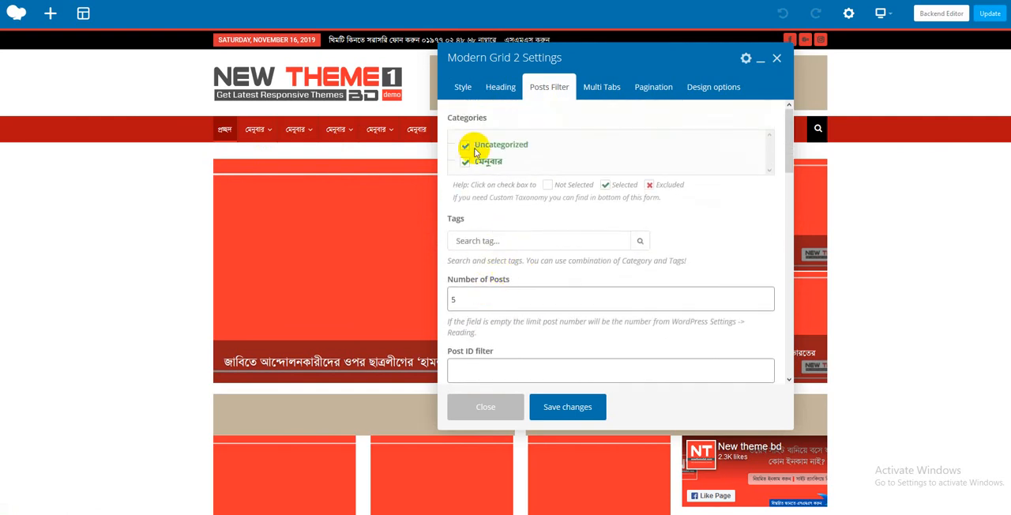
# - Examine the remaining Modern Grid 2 posts filter options, from number of posts and offset to author, time and order
pyautogui.doubleClick(485, 295)
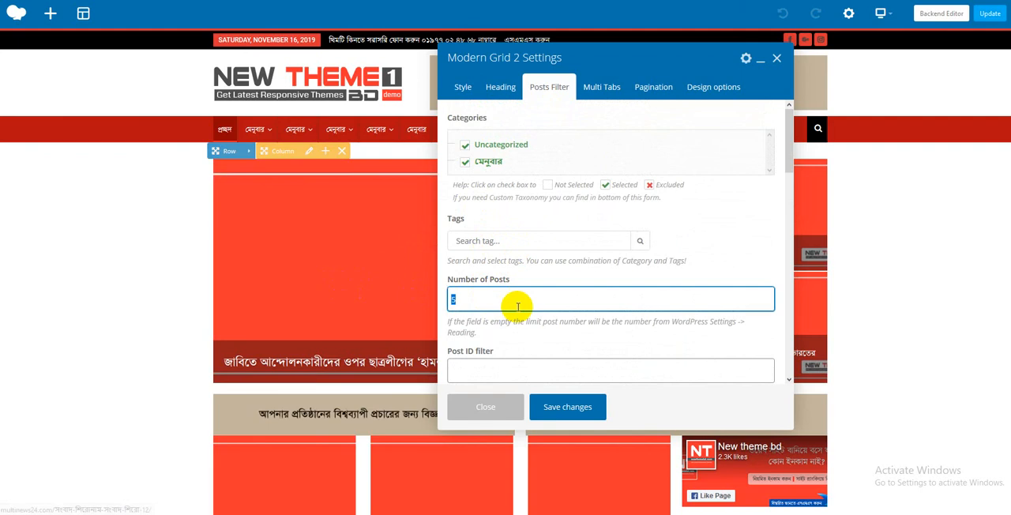
pyautogui.scroll(-5, 517, 304)
pyautogui.click(493, 257)
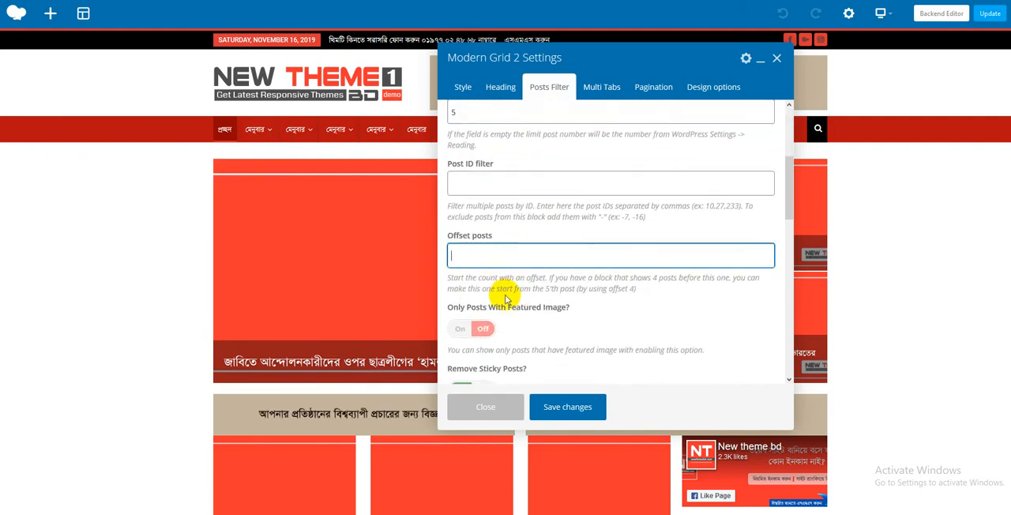
pyautogui.scroll(-7, 499, 285)
pyautogui.click(481, 199)
pyautogui.scroll(-5, 509, 277)
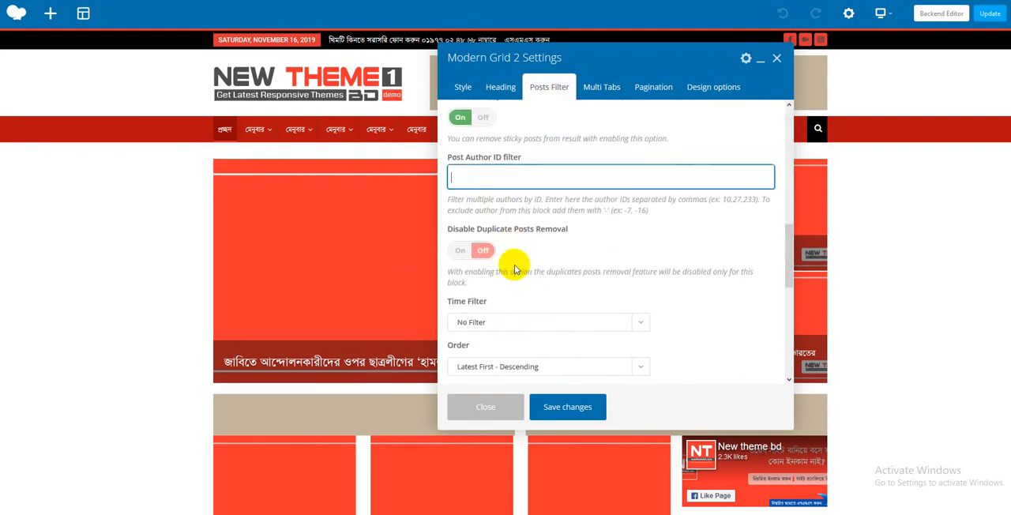
pyautogui.scroll(-2, 504, 288)
pyautogui.scroll(15, 503, 287)
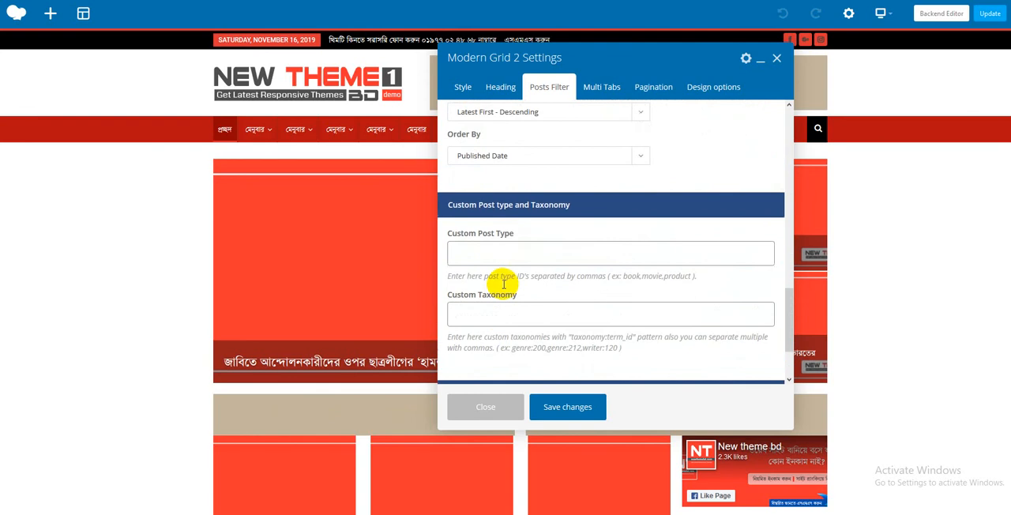
# - Examine the overlay style choices, multi-tab and pagination options of Modern Grid 2, and leave its settings without saving
pyautogui.click(494, 87)
pyautogui.click(460, 90)
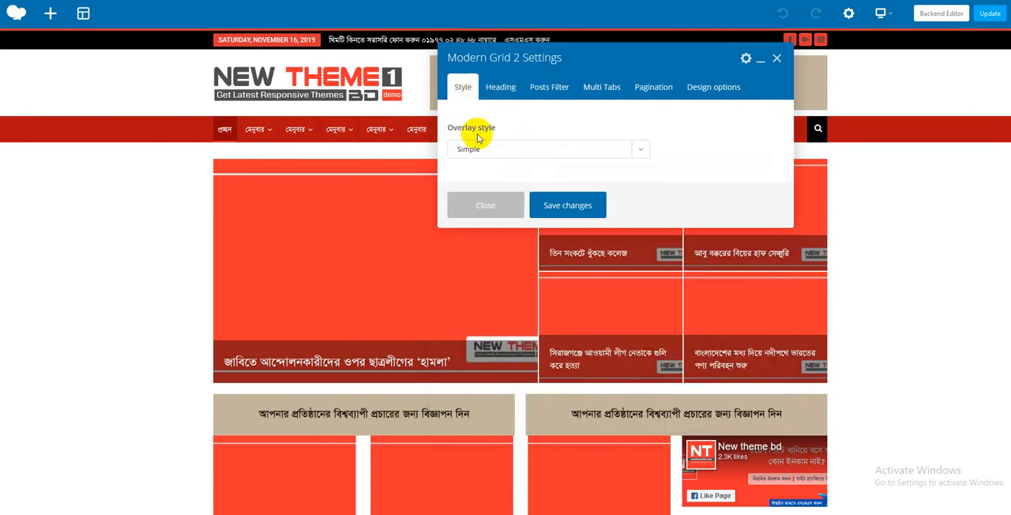
pyautogui.click(485, 149)
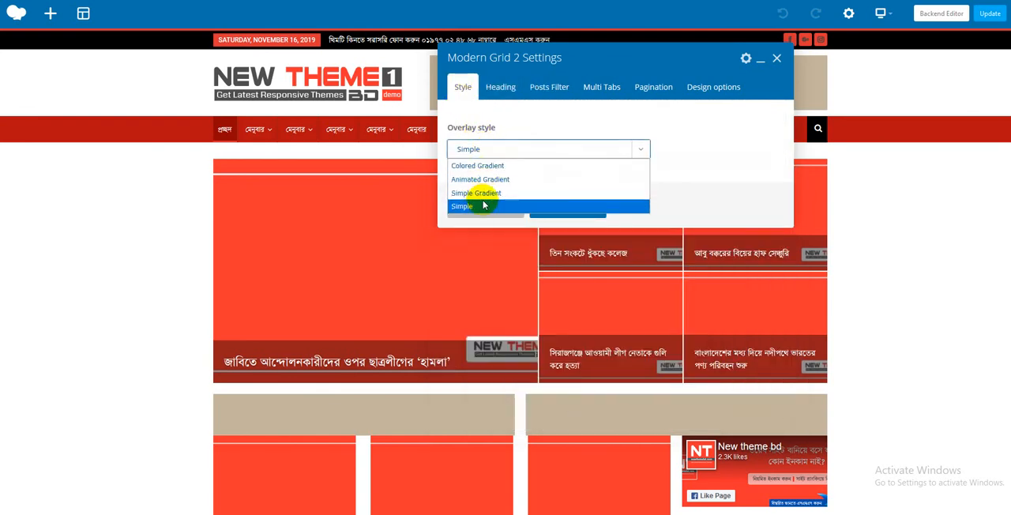
pyautogui.click(478, 152)
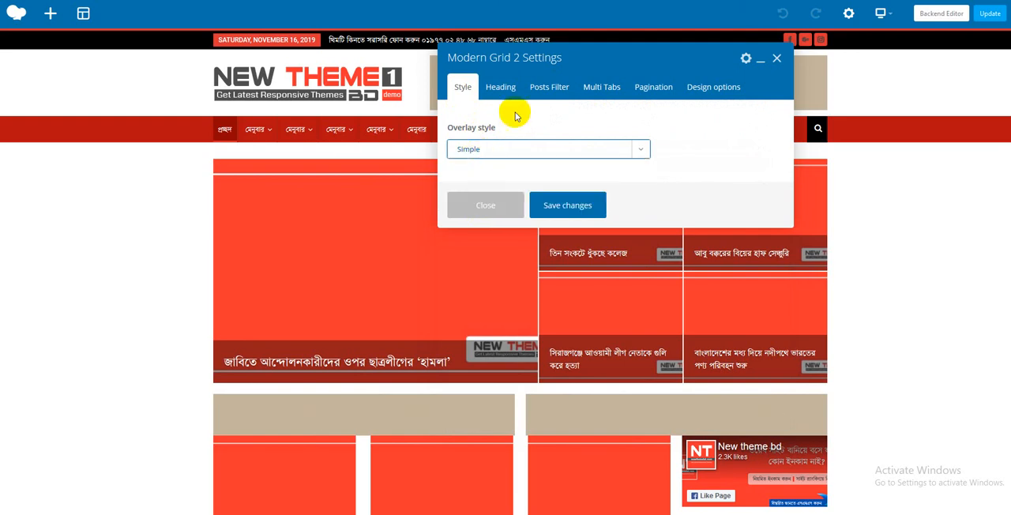
pyautogui.click(540, 92)
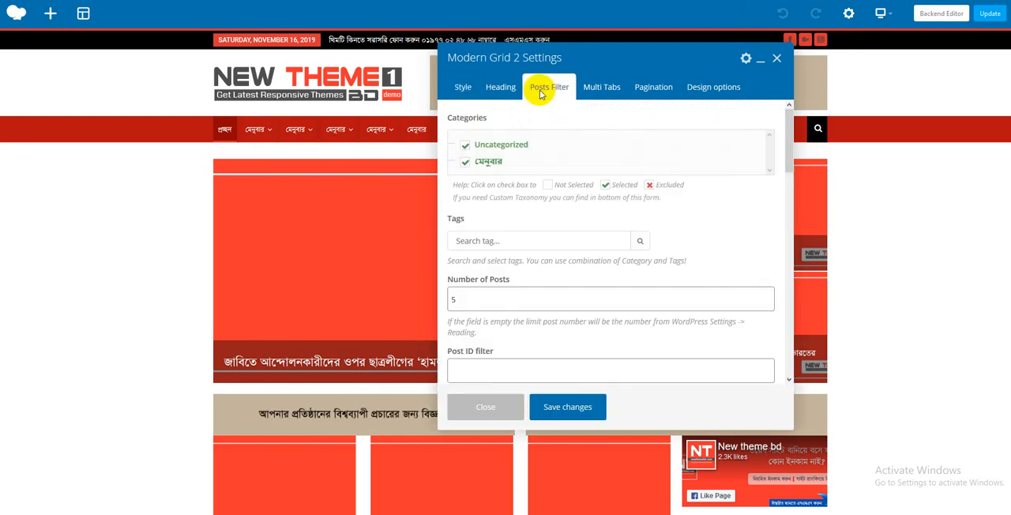
pyautogui.click(594, 92)
pyautogui.click(653, 88)
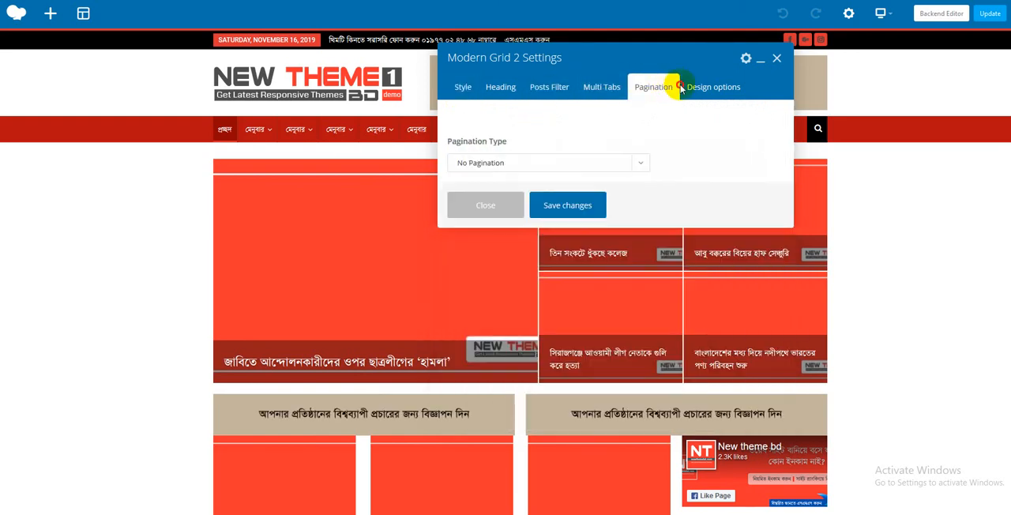
pyautogui.click(777, 60)
# - In the Grid 1 block, try 5 columns and a hidden post excerpt, restoring 3 columns and the excerpt
pyautogui.scroll(-2, 588, 221)
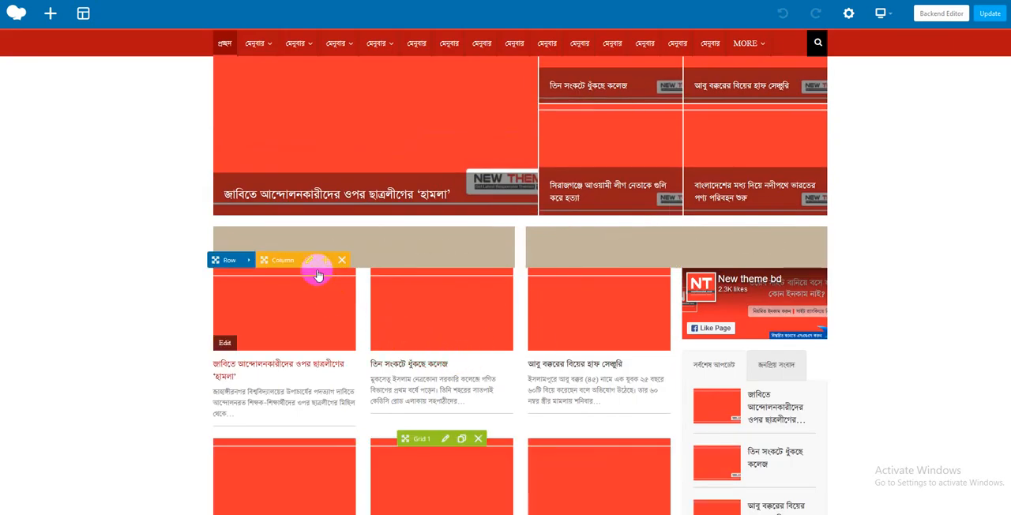
pyautogui.click(447, 439)
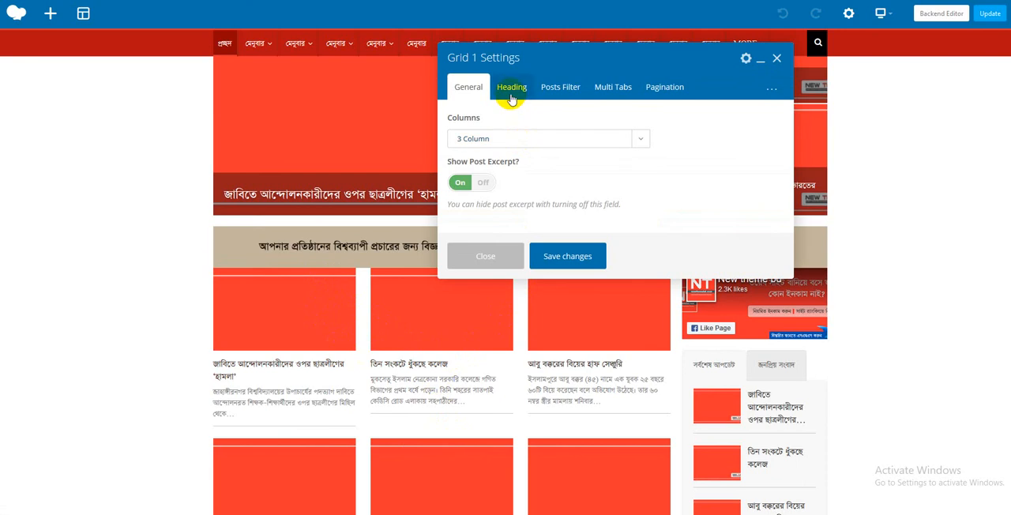
pyautogui.click(501, 140)
pyautogui.click(480, 195)
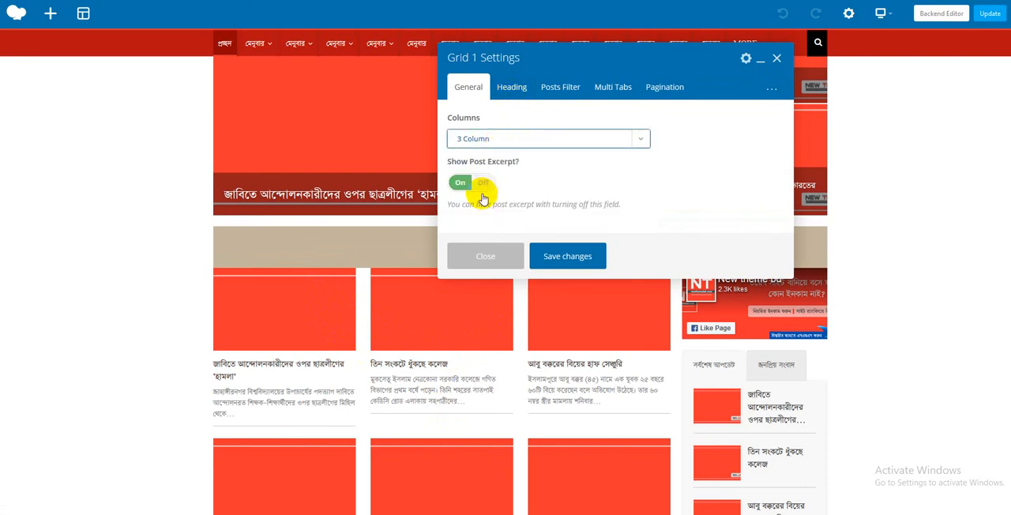
pyautogui.click(492, 138)
pyautogui.click(492, 209)
pyautogui.click(462, 139)
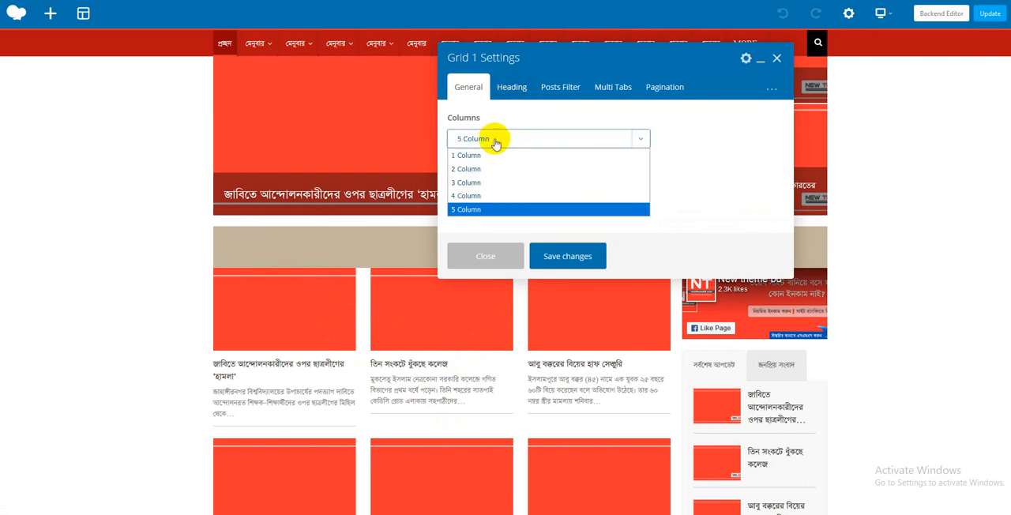
pyautogui.click(473, 182)
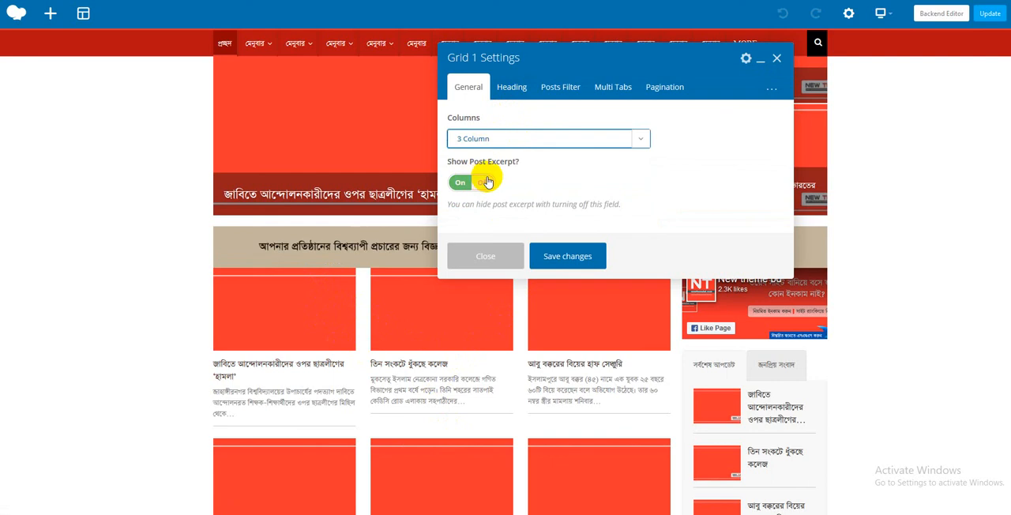
pyautogui.click(478, 184)
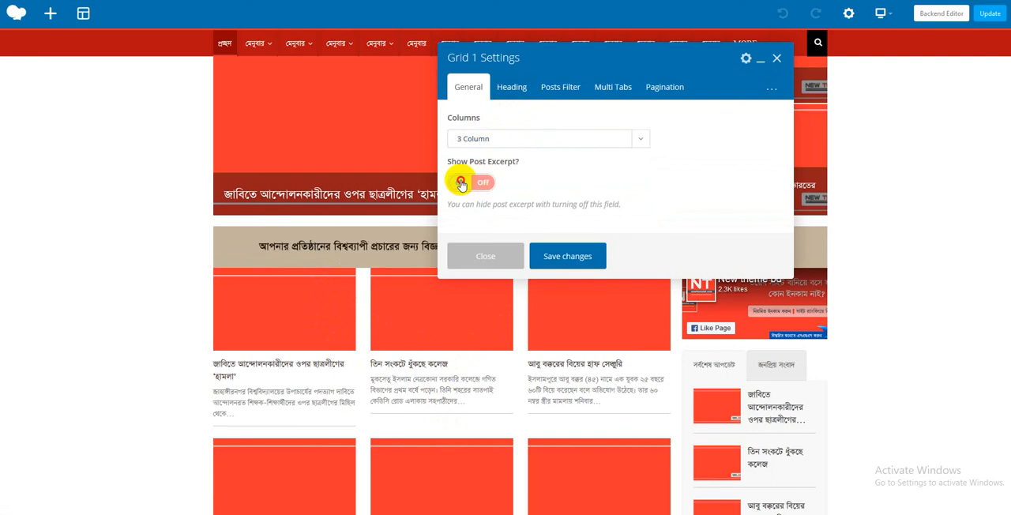
pyautogui.click(462, 184)
# - Check the heading and posts filter options of the Grid 1 block and save its settings
pyautogui.click(525, 103)
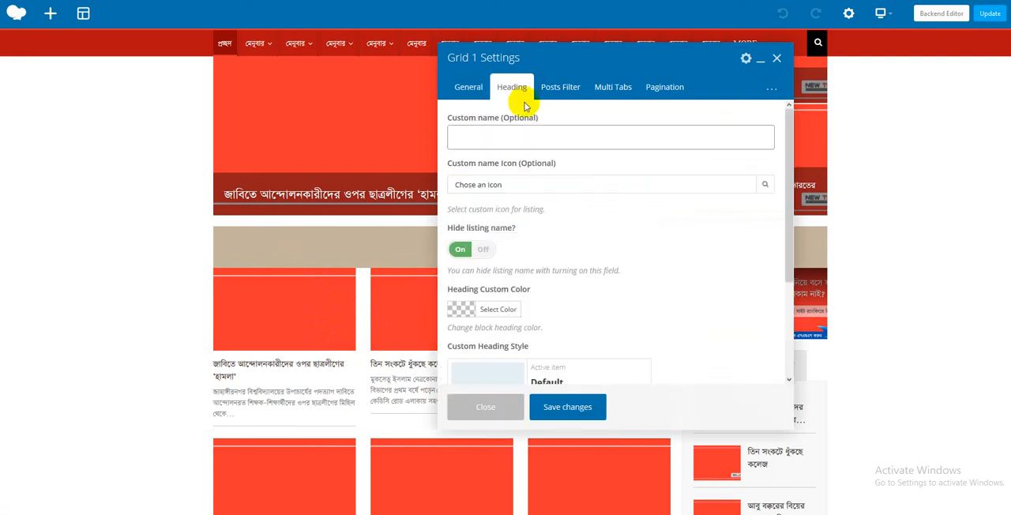
pyautogui.click(552, 89)
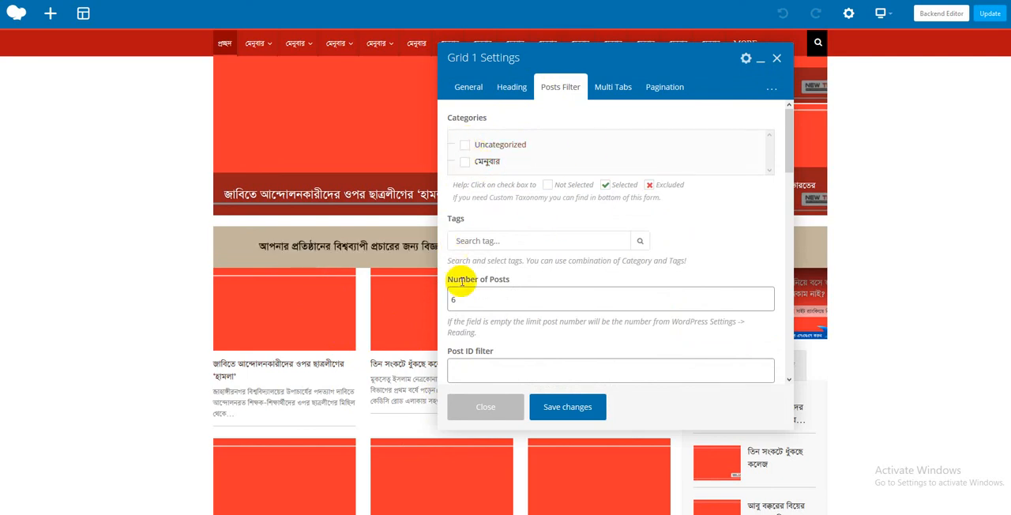
pyautogui.click(561, 410)
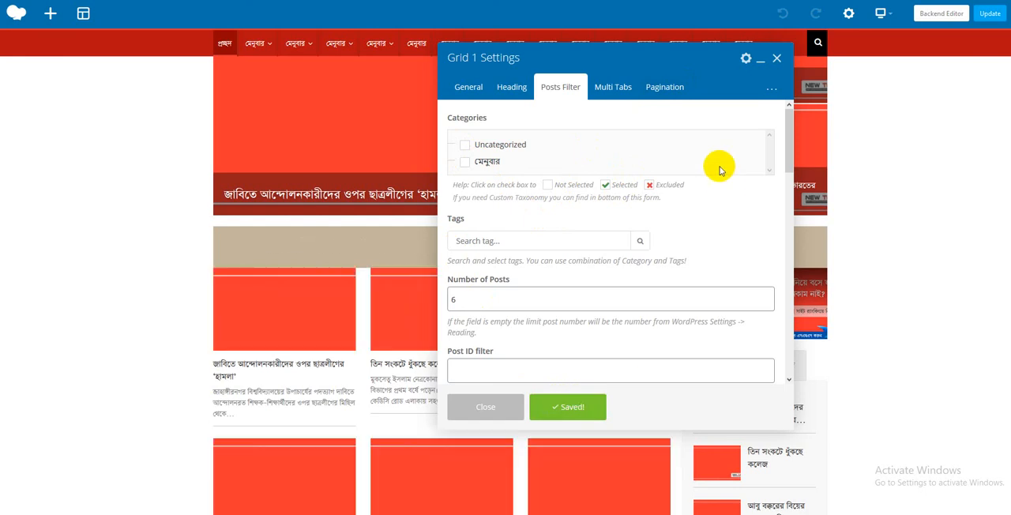
pyautogui.click(778, 60)
# - Check the posts filter of the Blog 5 block in the বিনোদন section and save its settings
pyautogui.scroll(-10, 582, 266)
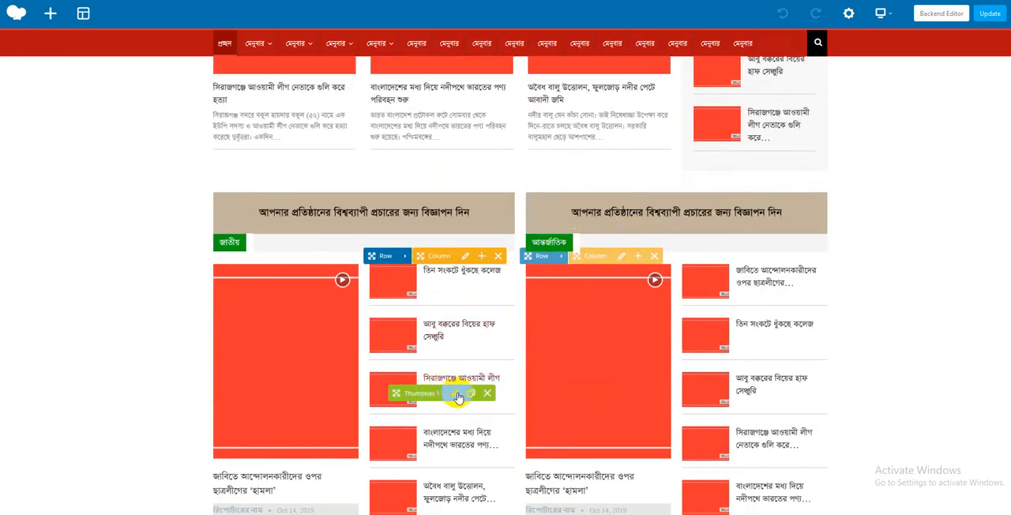
pyautogui.scroll(-6, 765, 304)
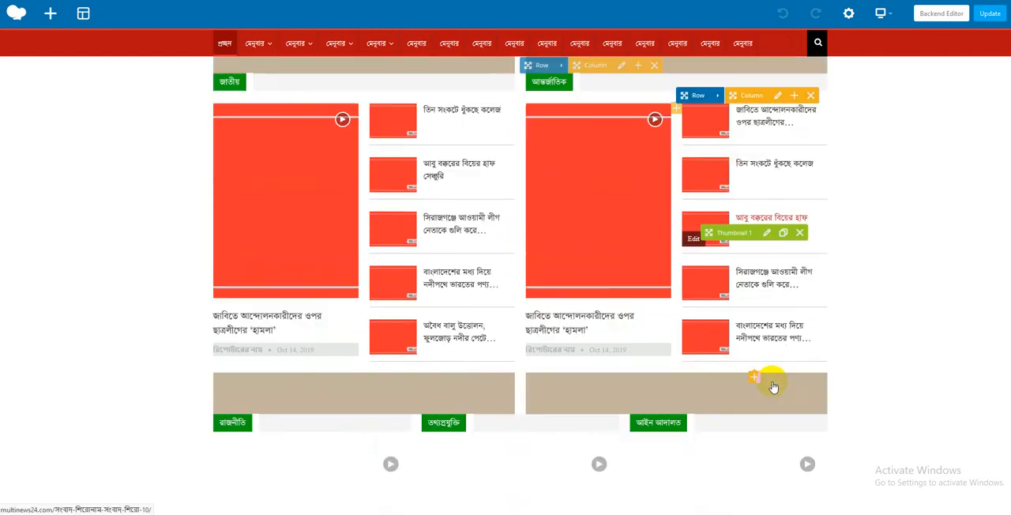
pyautogui.scroll(-5, 688, 165)
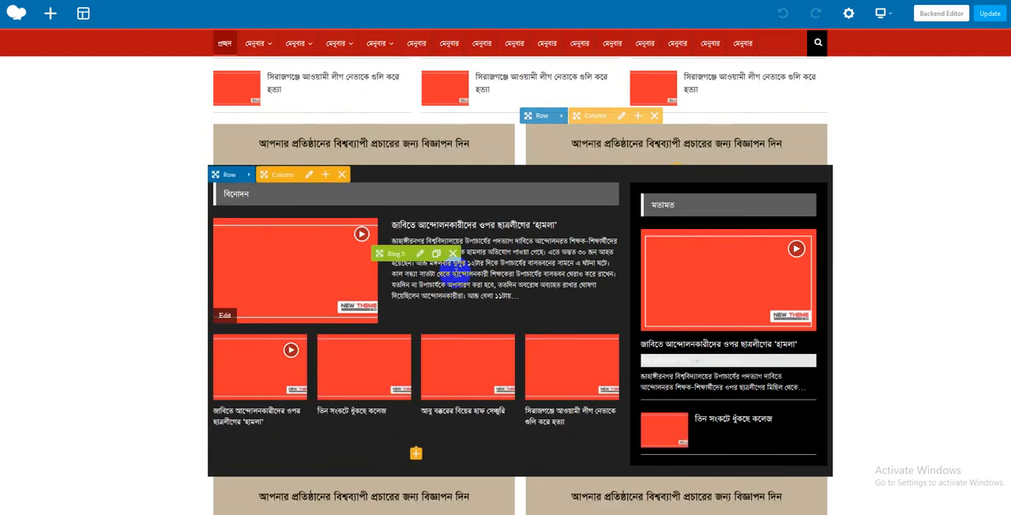
pyautogui.click(419, 254)
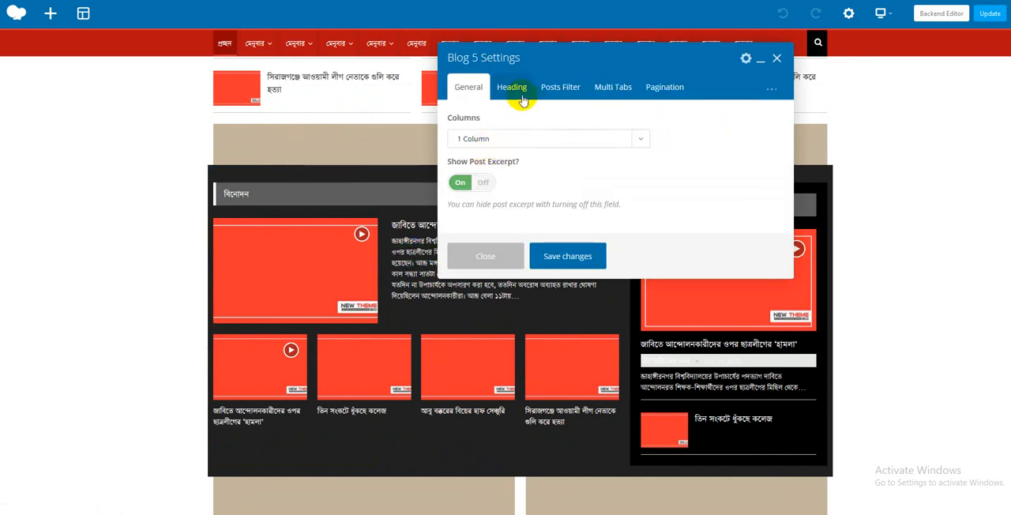
pyautogui.click(572, 95)
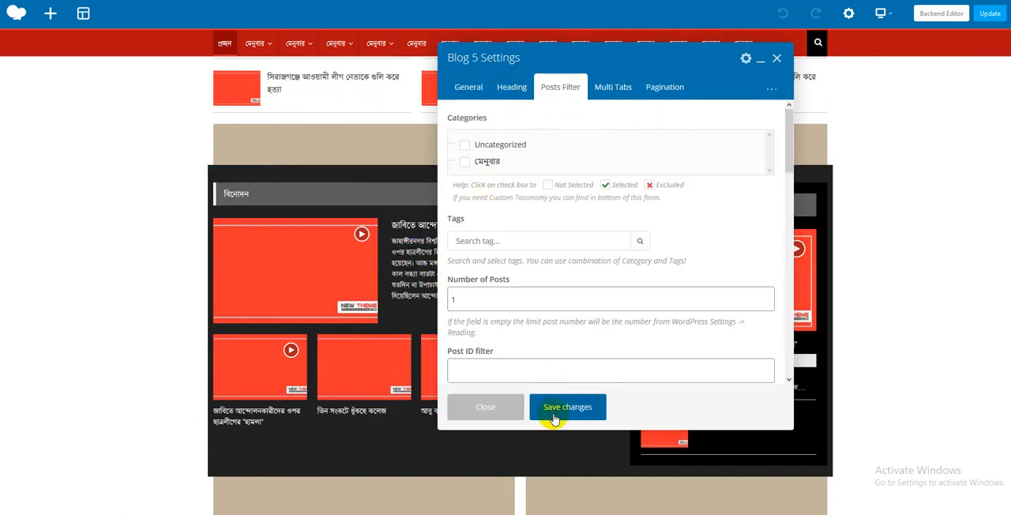
pyautogui.click(553, 412)
pyautogui.click(777, 57)
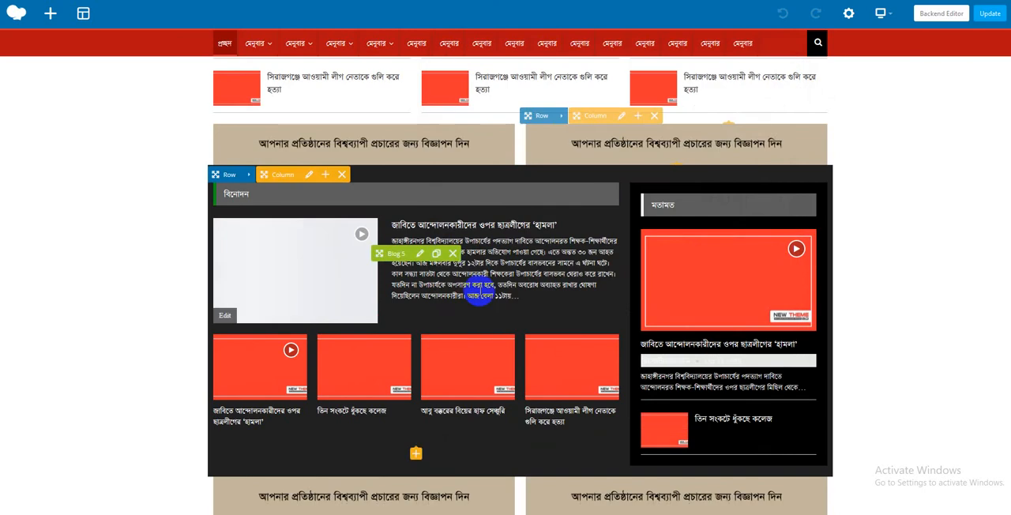
# - Look through the rest of the front page down to the footer and update the page
pyautogui.scroll(-4, 477, 298)
pyautogui.scroll(-8, 479, 294)
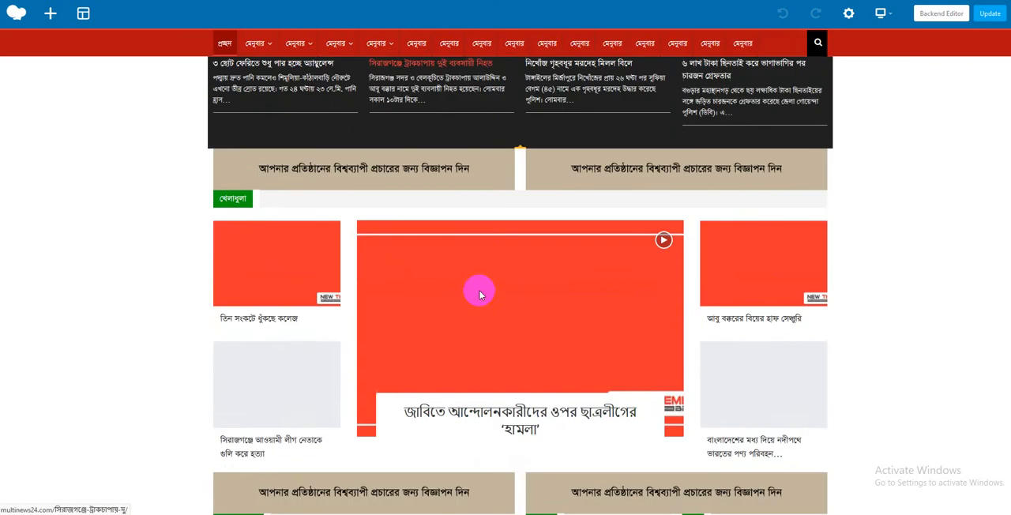
pyautogui.scroll(-10, 479, 294)
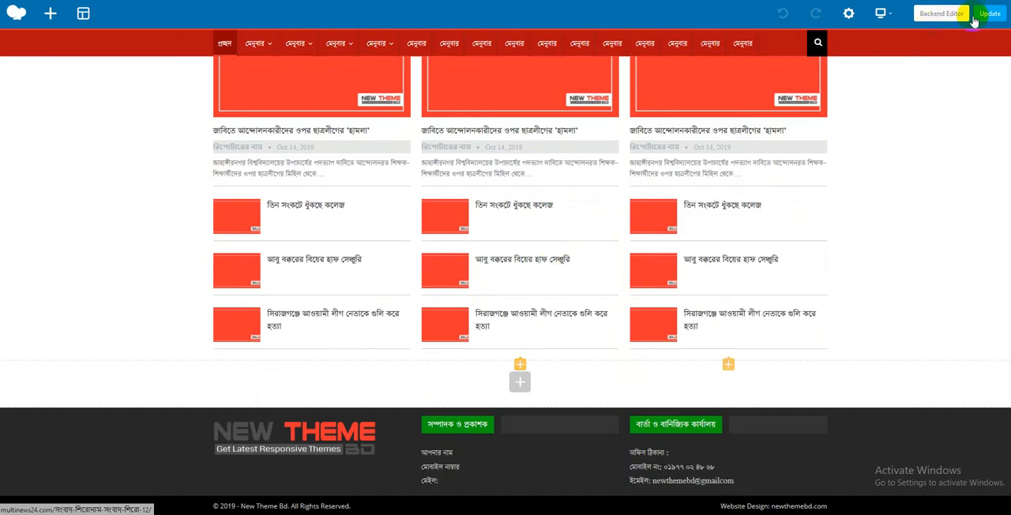
pyautogui.click(989, 27)
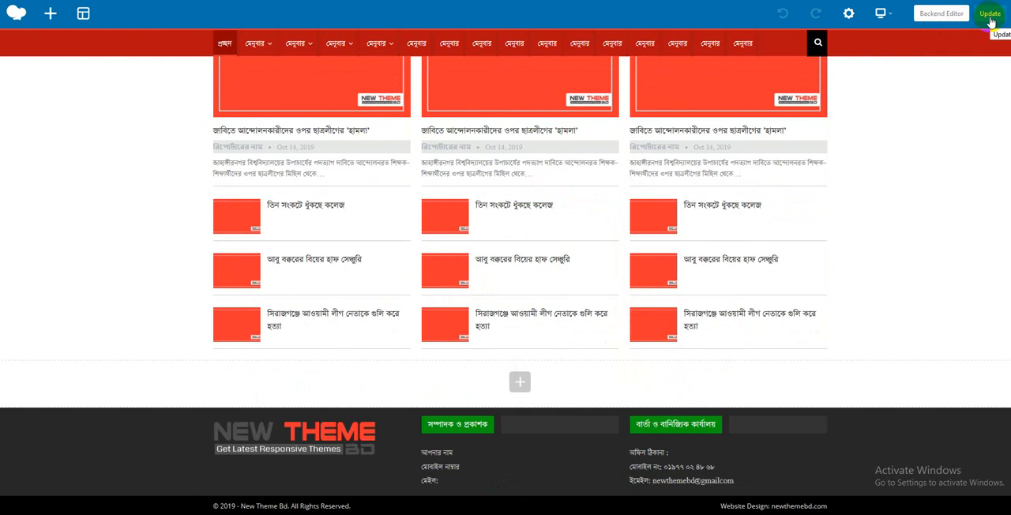
pyautogui.click(990, 22)
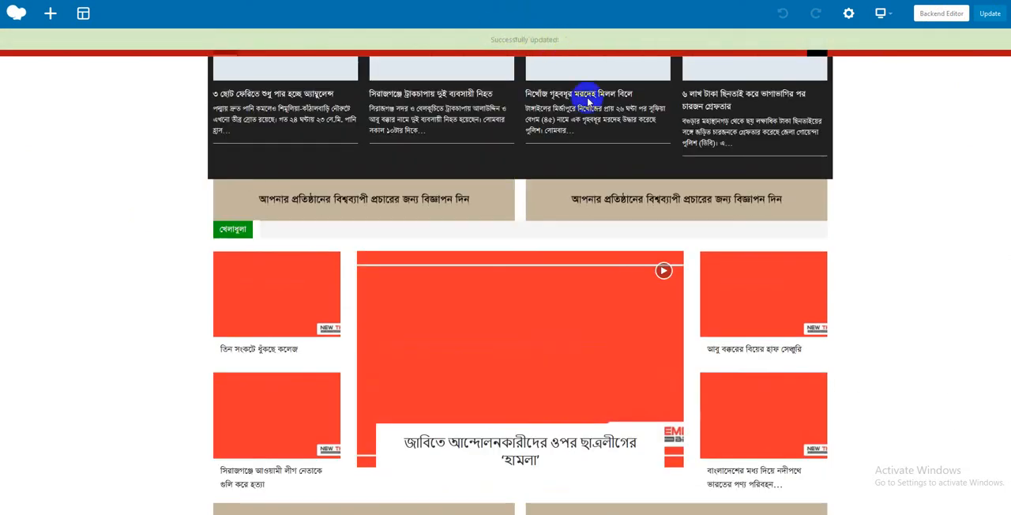
# - Look over the updated front page from the lower news sections back up to the header grid
pyautogui.click(567, 255)
pyautogui.scroll(-15, 567, 255)
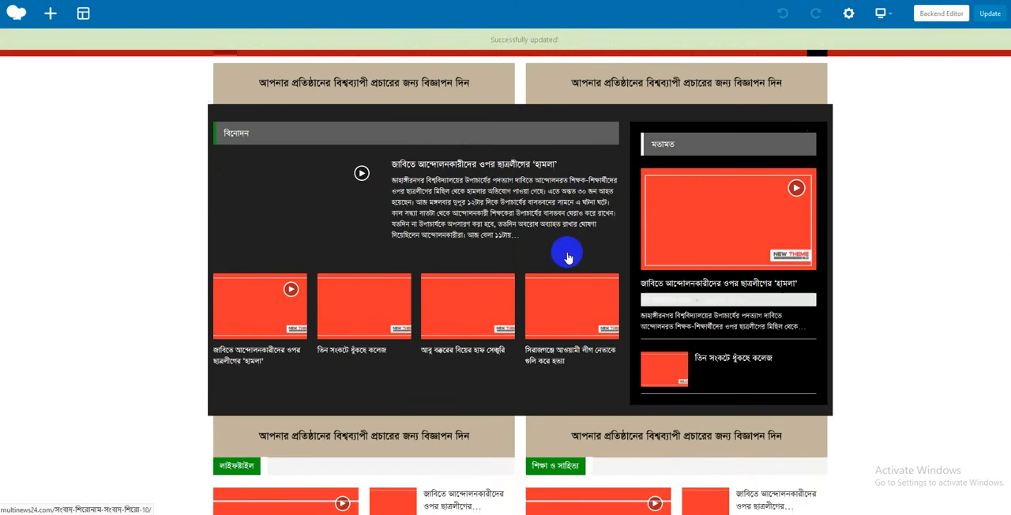
pyautogui.scroll(15, 567, 256)
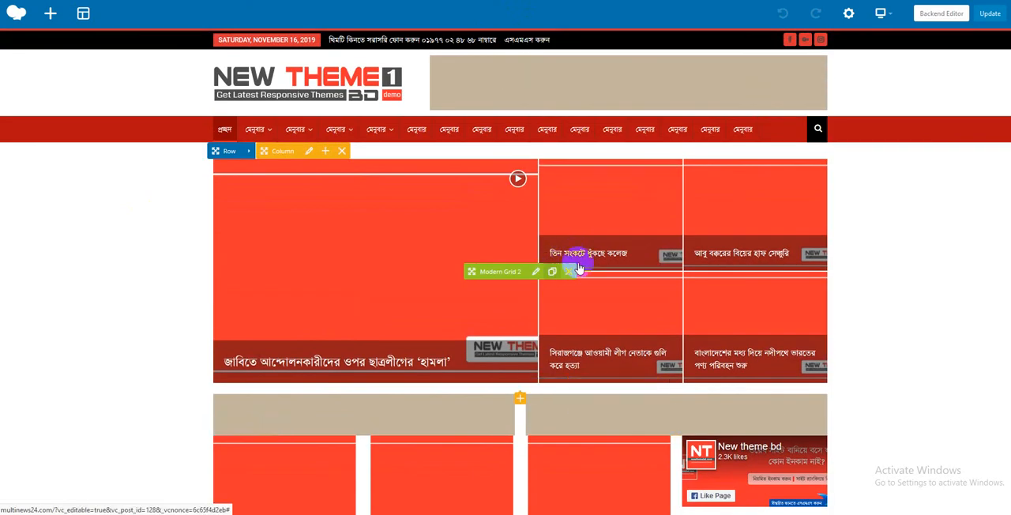
pyautogui.click(376, 366)
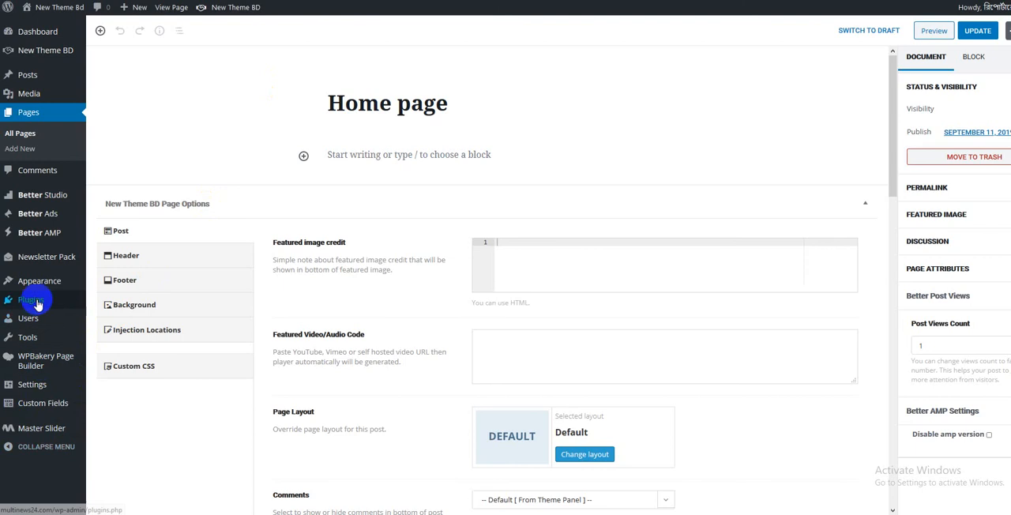
# - Open the site's permalink settings and save them with the Post name structure
pyautogui.moveTo(33, 385)
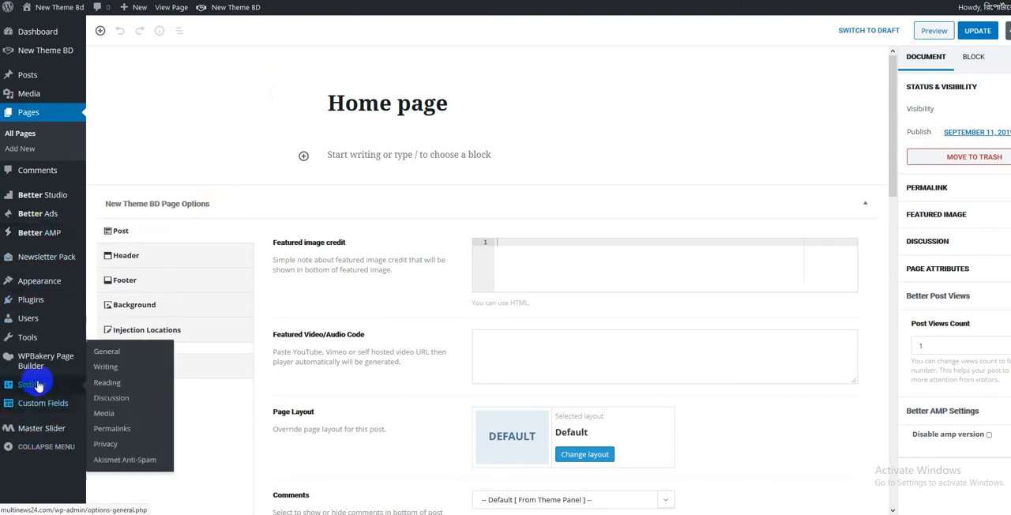
pyautogui.click(109, 429)
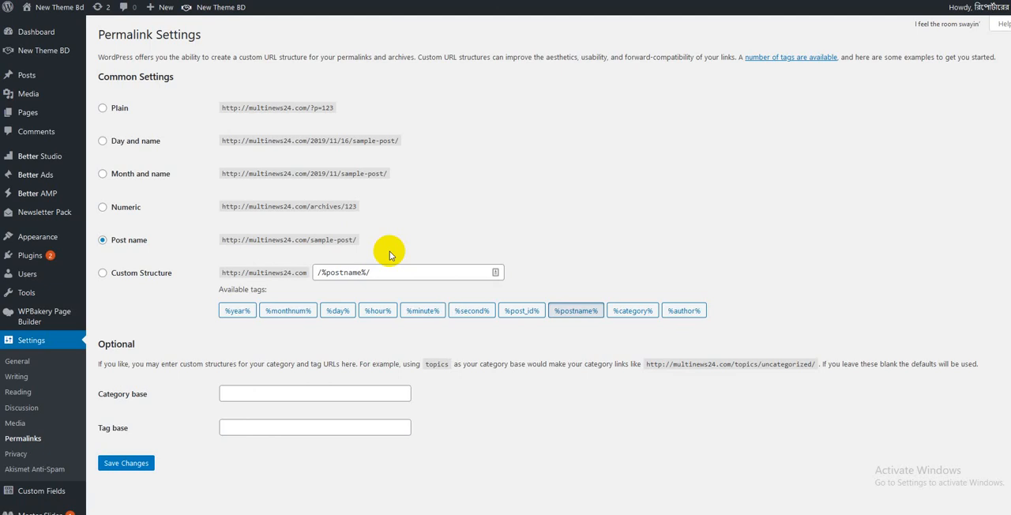
pyautogui.click(144, 465)
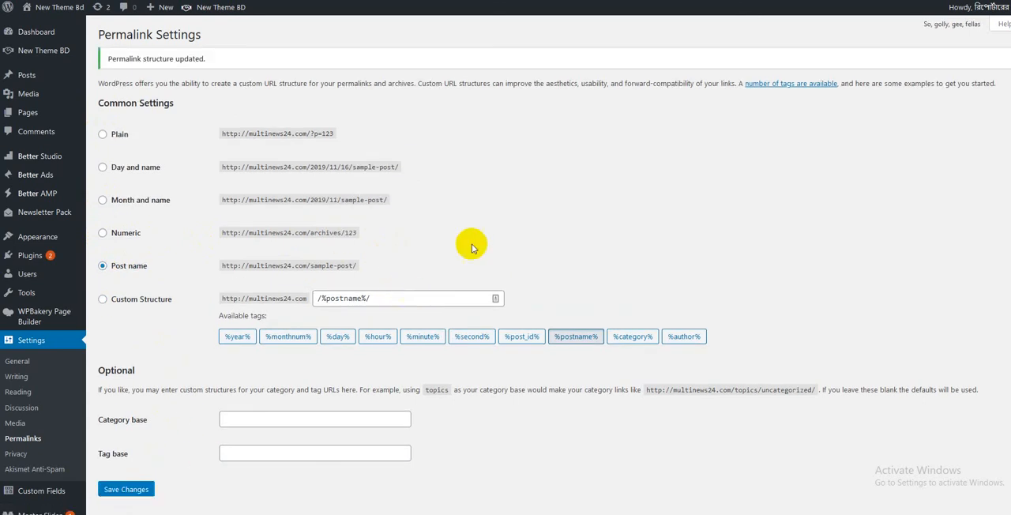
# - Open the list of all posts and view the post জাবিতে আন্দোলনকারীদের ওপর ছাত্রলীগের ‘হামলা’ in a new browser tab
pyautogui.moveTo(31, 77)
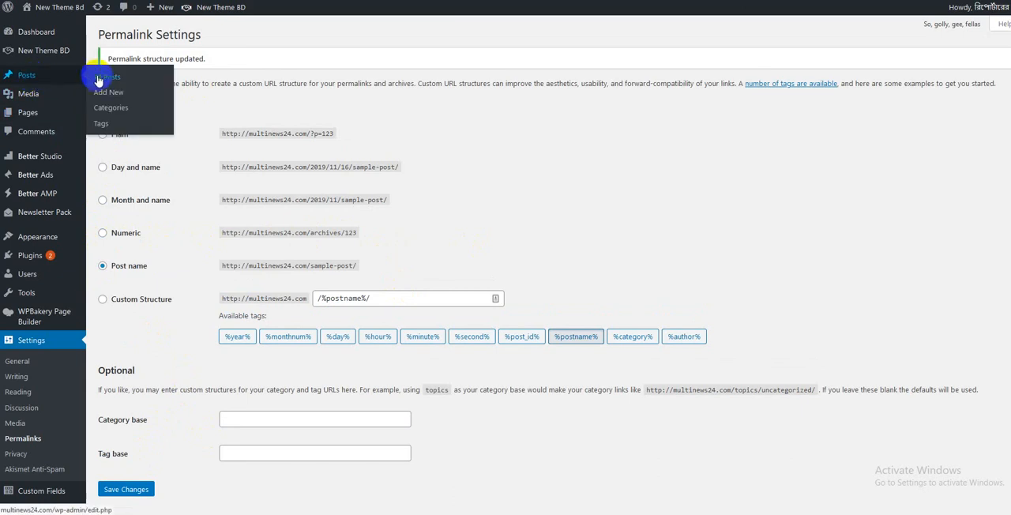
pyautogui.click(101, 77)
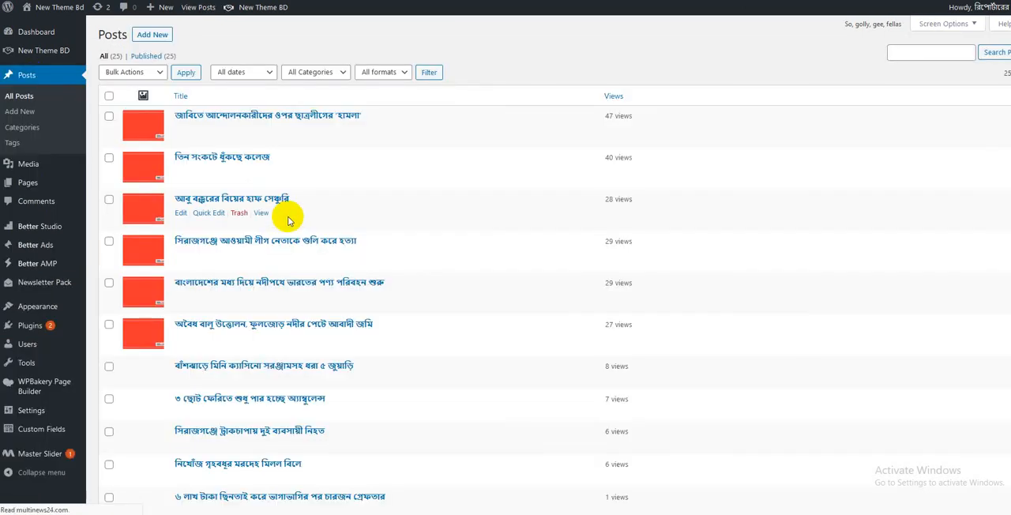
pyautogui.rightClick(261, 129)
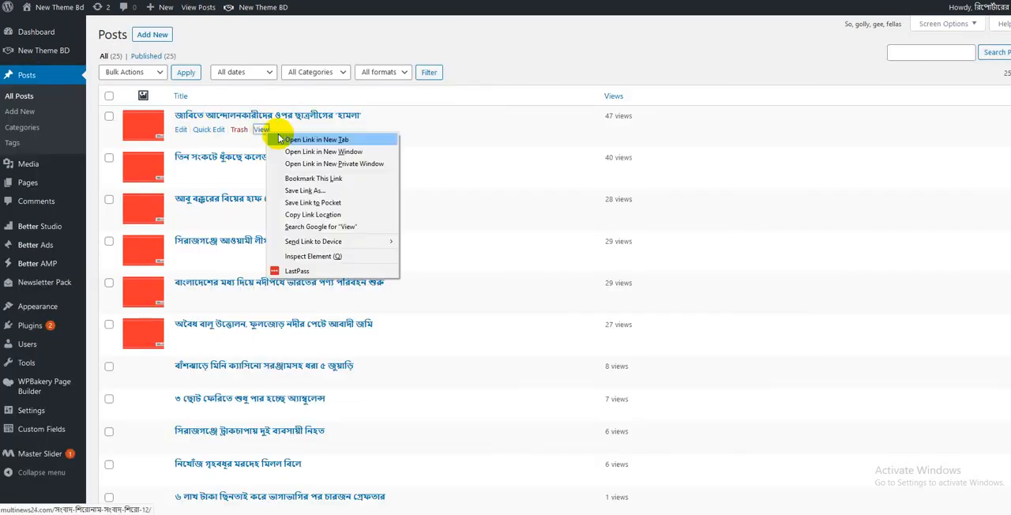
pyautogui.click(278, 138)
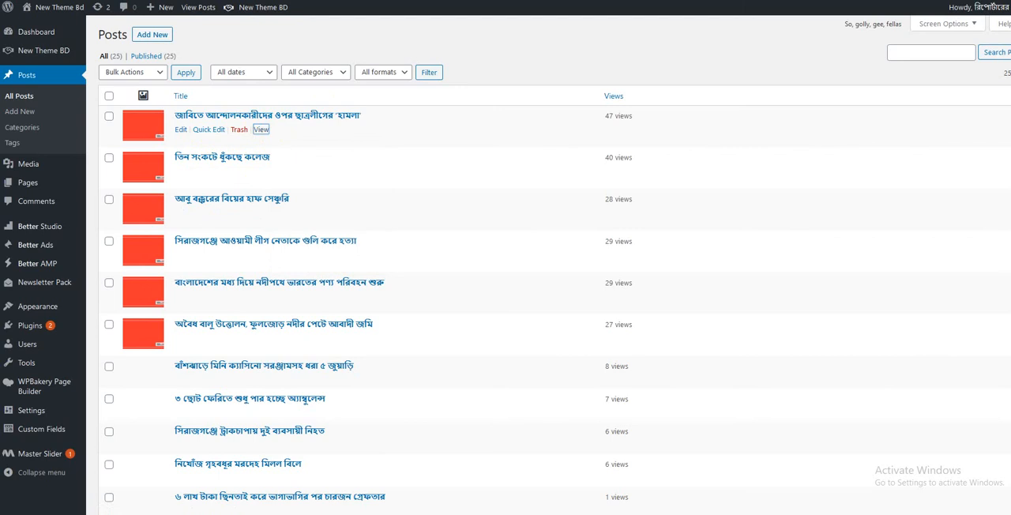
pyautogui.click(431, 1)
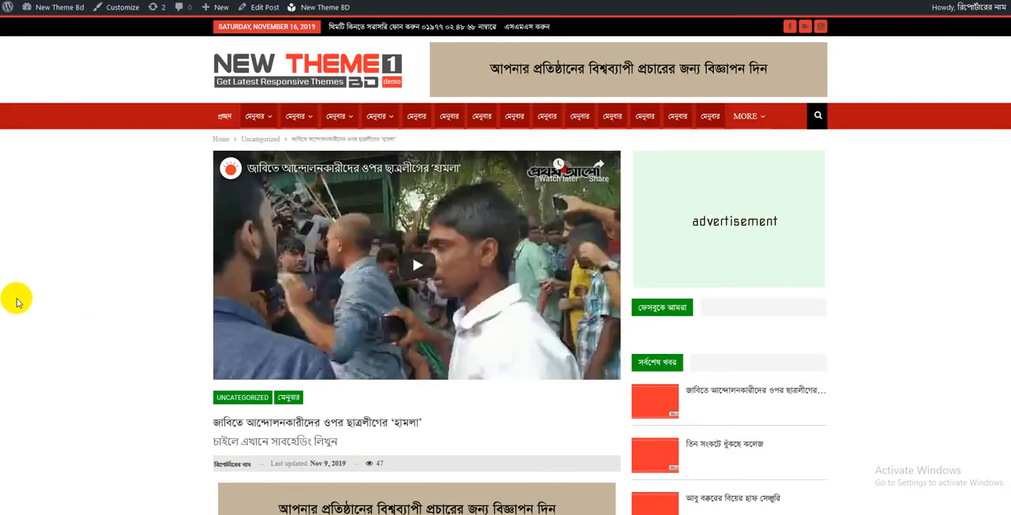
# - Look through the post's text, related posts, comment form and sidebar down to the footer
pyautogui.scroll(-7, 18, 301)
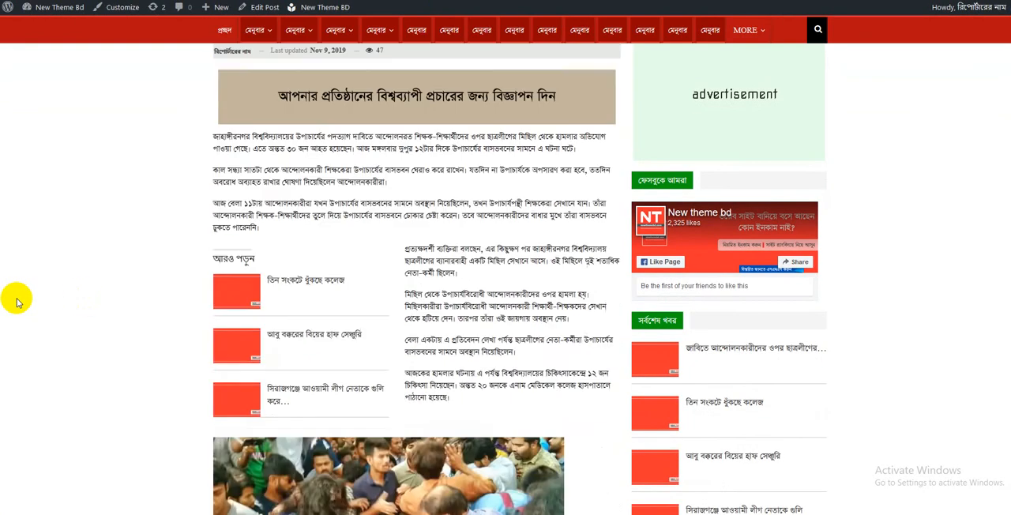
pyautogui.scroll(-2, 17, 301)
pyautogui.scroll(-5, 16, 300)
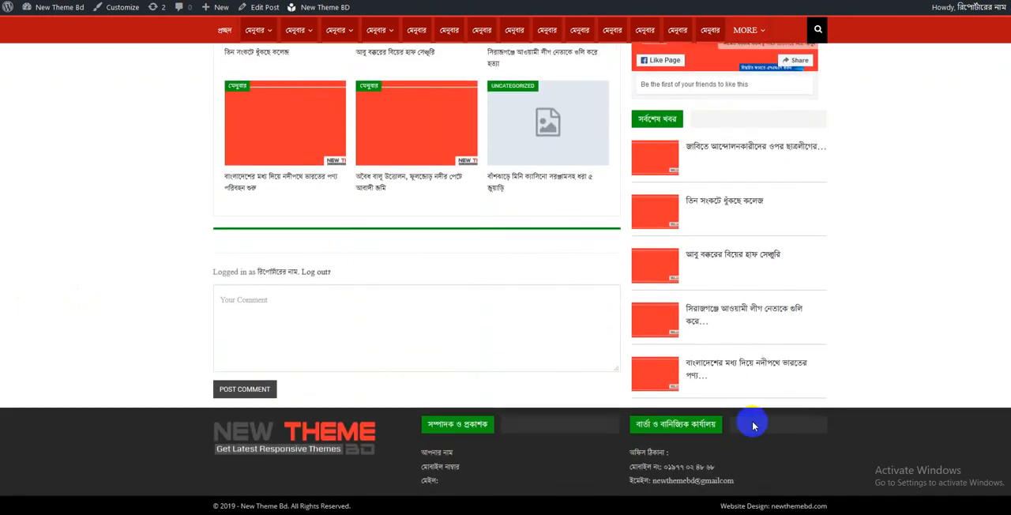
pyautogui.scroll(1, 732, 292)
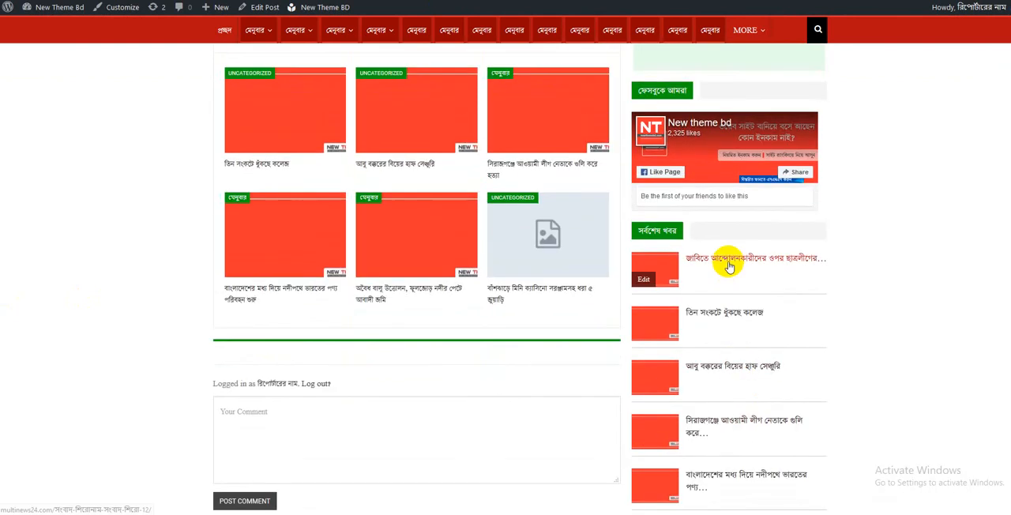
# - Reopen the same post from the সর্বশেষ খবর sidebar list, play its featured video and lower the volume
pyautogui.click(729, 266)
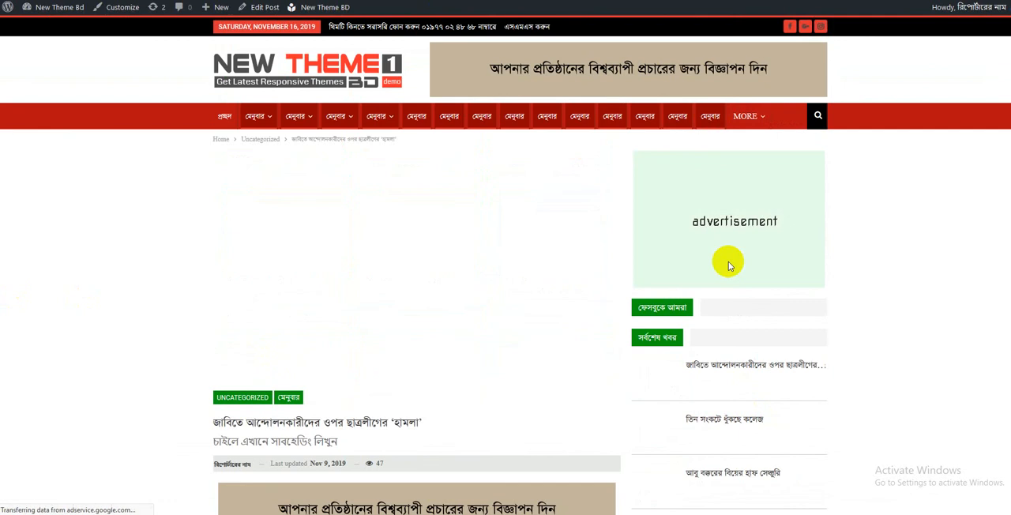
pyautogui.click(417, 263)
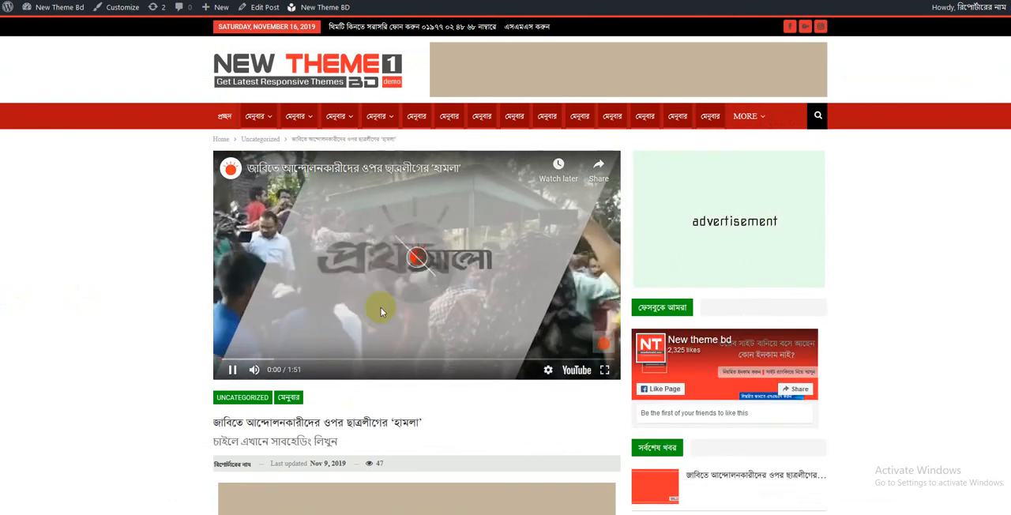
pyautogui.moveTo(255, 370)
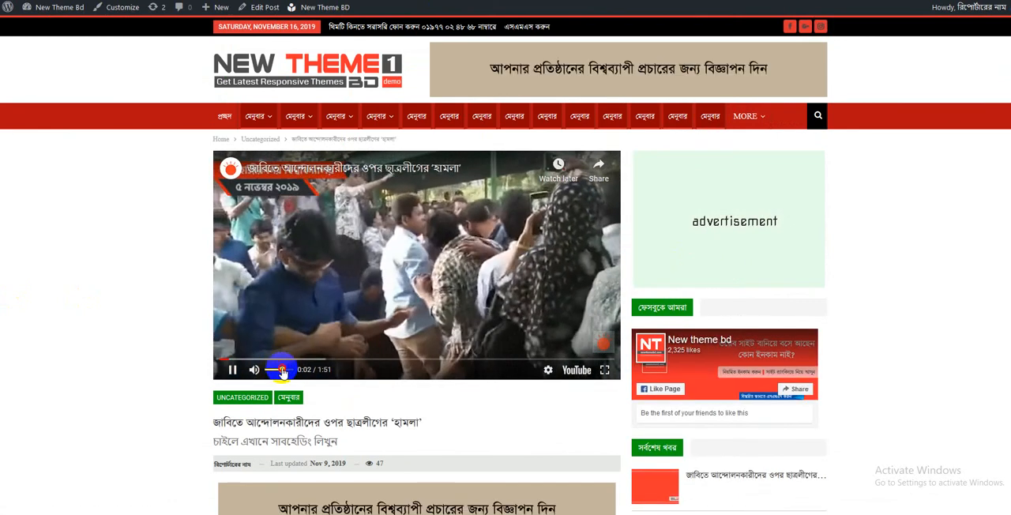
pyautogui.moveTo(282, 370); pyautogui.dragTo(276, 370)
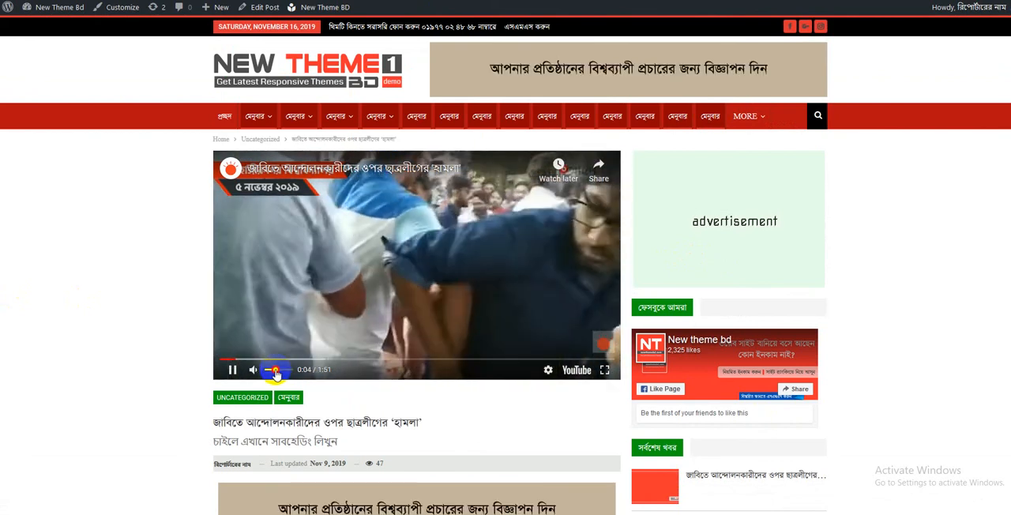
# - Open the post তিন সংকটে ধুঁকছে কলেজ from the sidebar list and look through it down to the comments
pyautogui.scroll(-4, 975, 388)
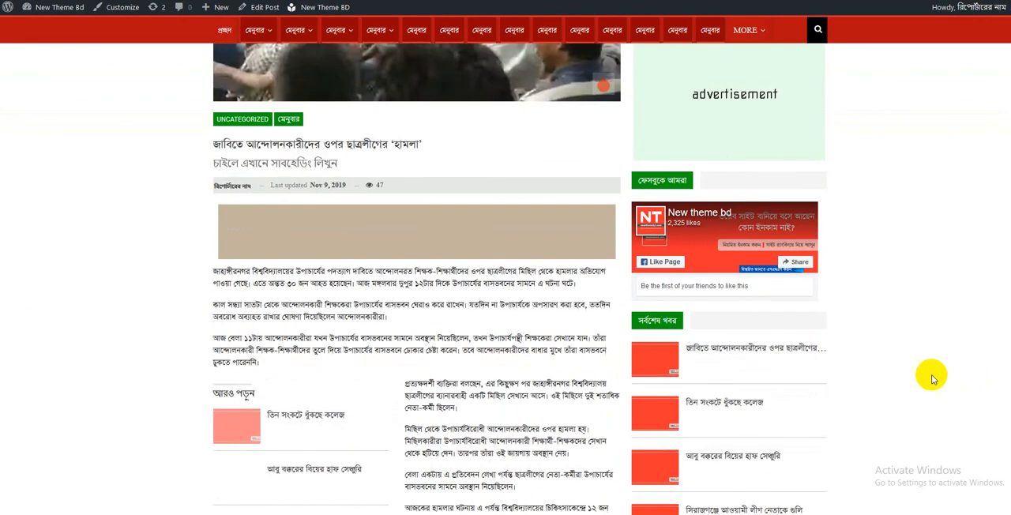
pyautogui.click(710, 406)
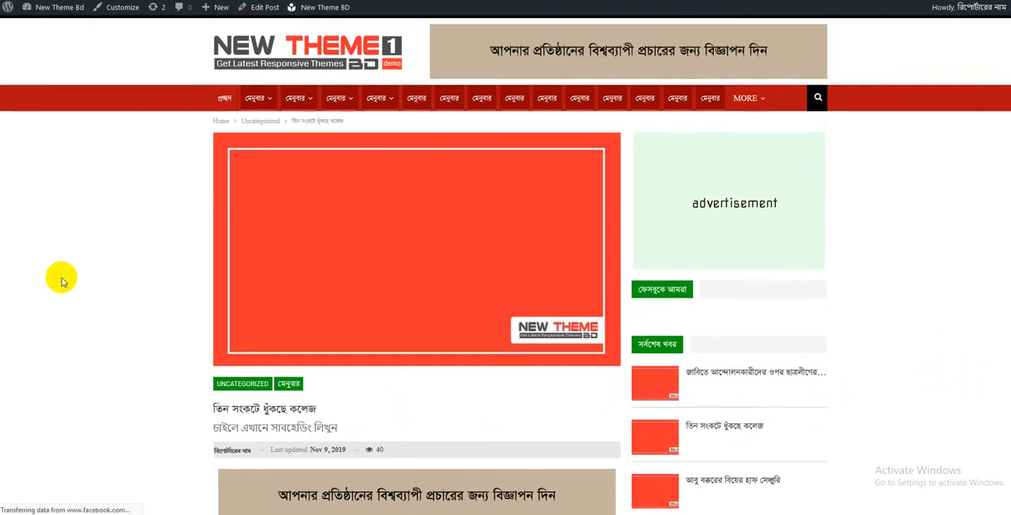
pyautogui.scroll(-5, 58, 278)
pyautogui.scroll(-7, 277, 273)
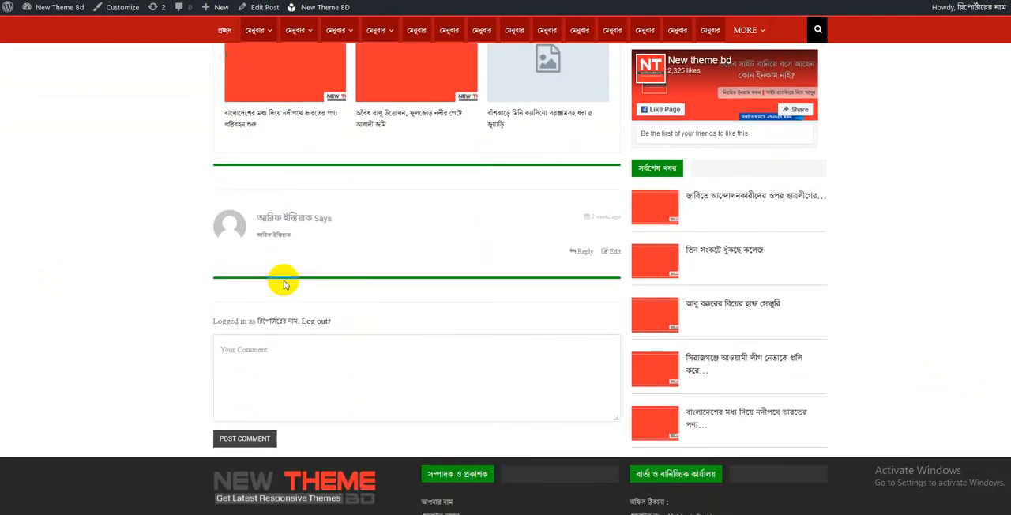
pyautogui.scroll(9, 282, 280)
pyautogui.scroll(4, 284, 283)
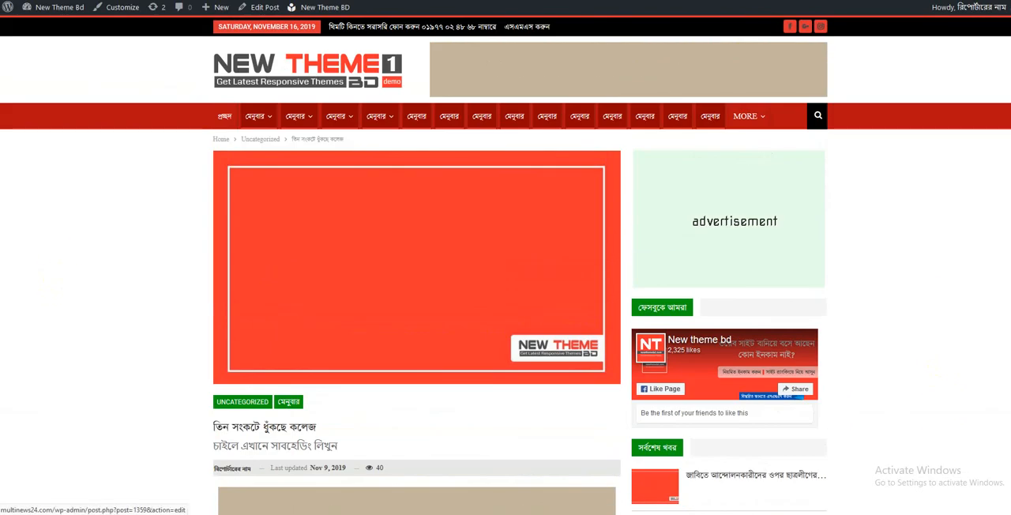
# - In the site's widget settings, expand the Image widget of Footer - Column 1 and compare it with the logo in the site footer
pyautogui.click(258, 1)
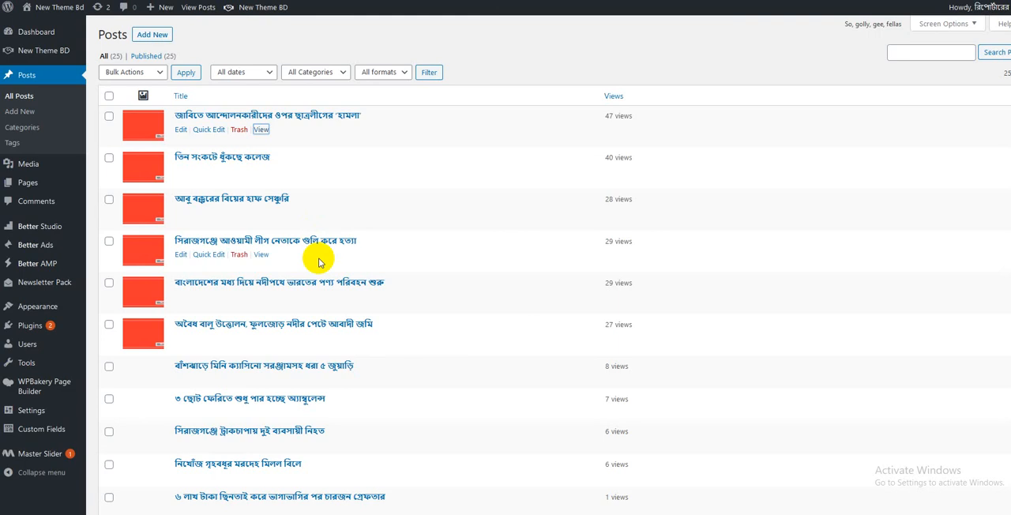
pyautogui.moveTo(81, 312)
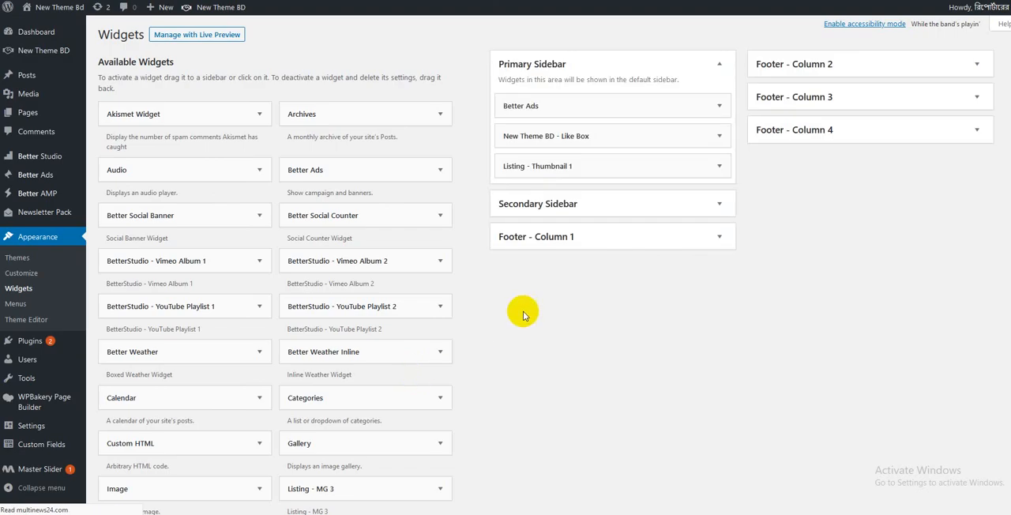
pyautogui.click(720, 238)
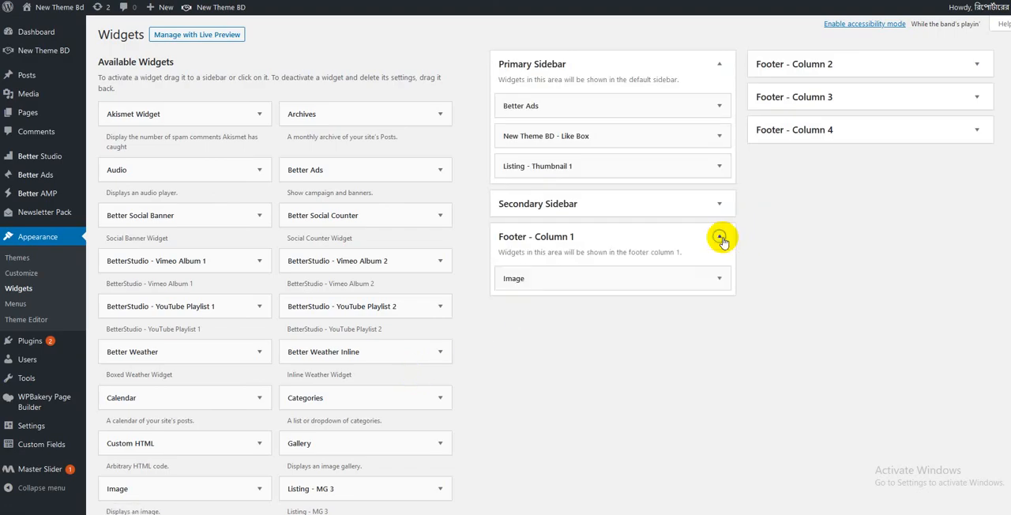
pyautogui.click(718, 273)
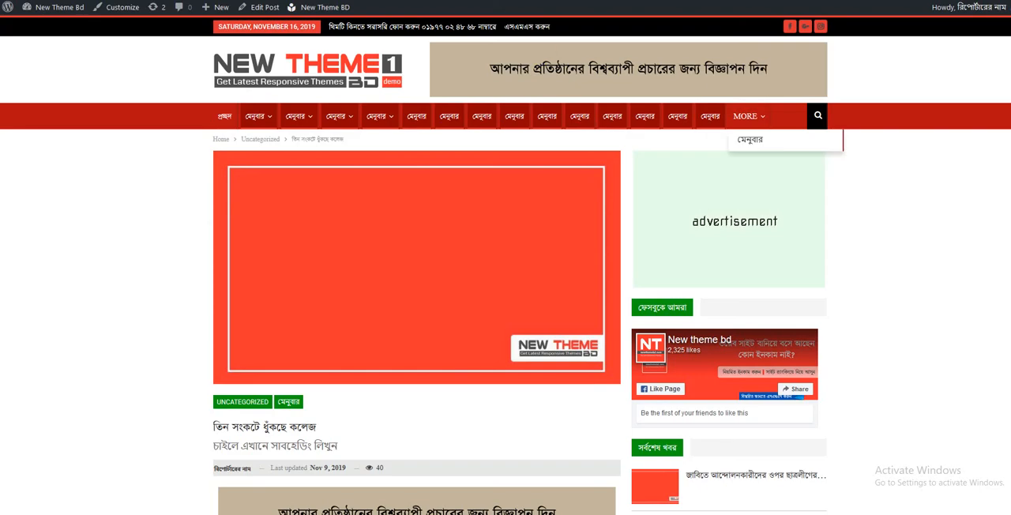
pyautogui.scroll(-15, 505, 276)
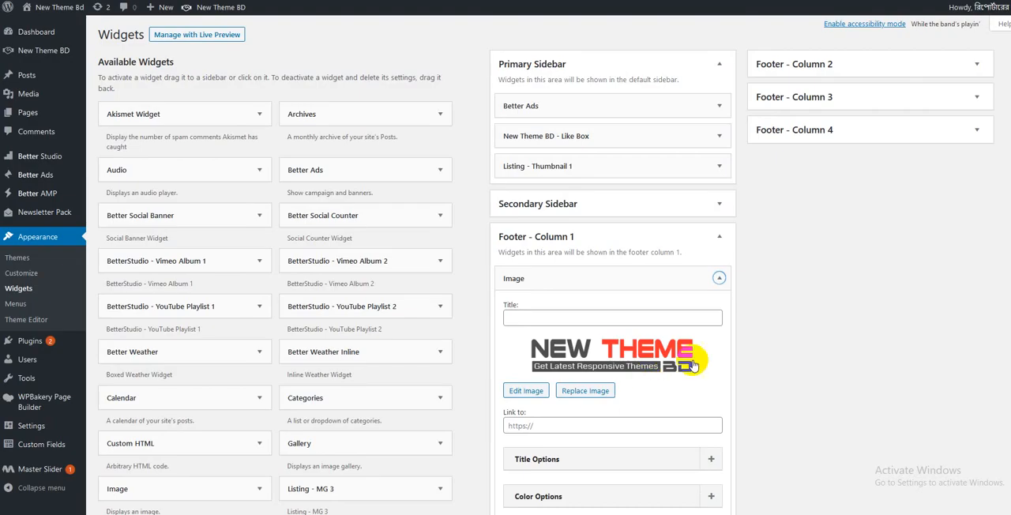
pyautogui.scroll(-2, 695, 362)
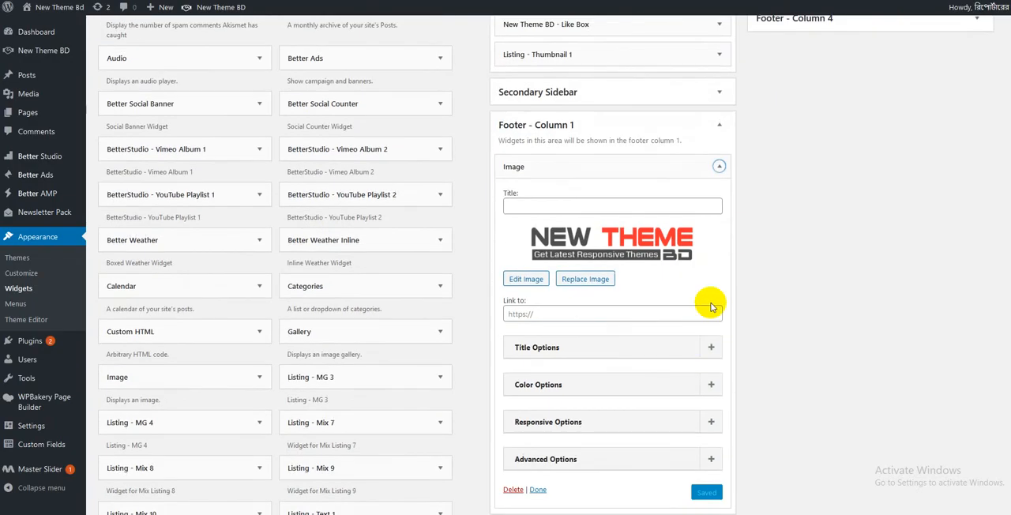
pyautogui.scroll(-3, 727, 289)
pyautogui.scroll(5, 775, 329)
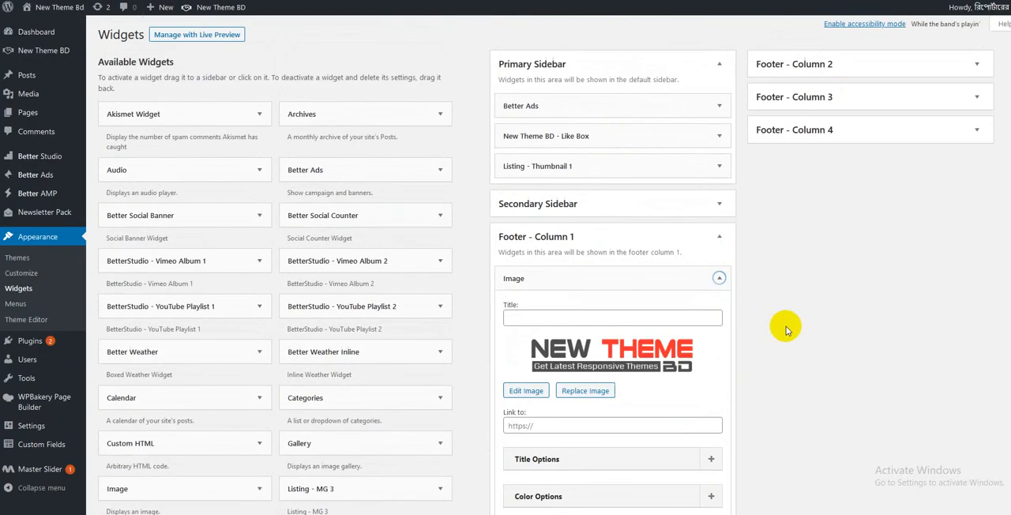
# - Expand the সম্পাদক ও প্রকাশক text widget in Footer - Column 2 and compare its content with the site footer
pyautogui.click(869, 66)
pyautogui.click(846, 106)
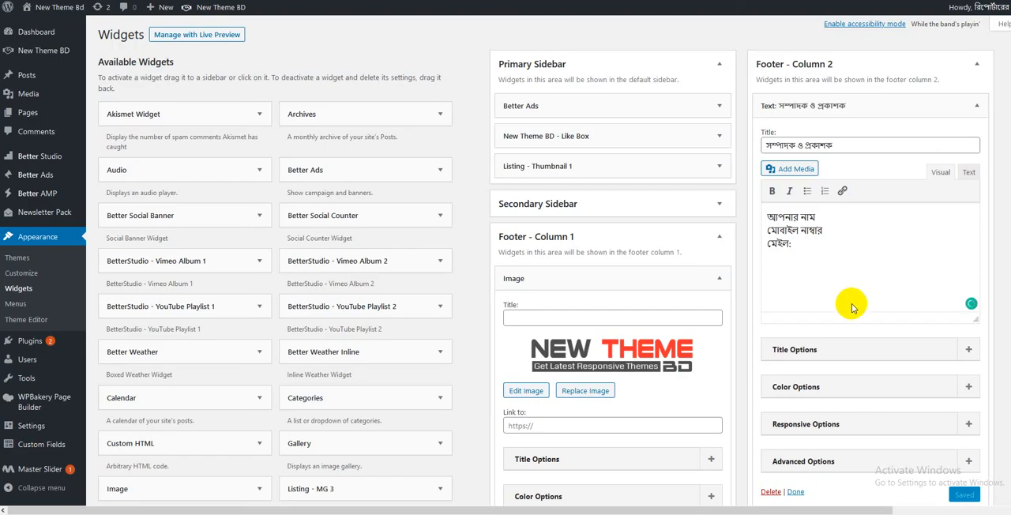
pyautogui.scroll(-4, 837, 285)
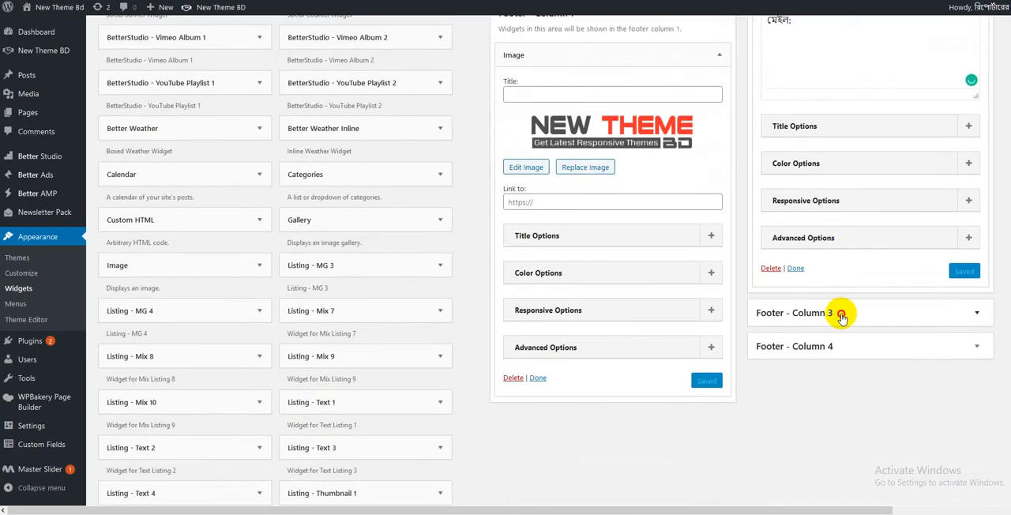
# - Expand the বার্তা ও বানিজ্যিক কার্যালয় text widget in Footer - Column 3 and check its contact lines against the site footer
pyautogui.click(839, 312)
pyautogui.scroll(-1, 841, 313)
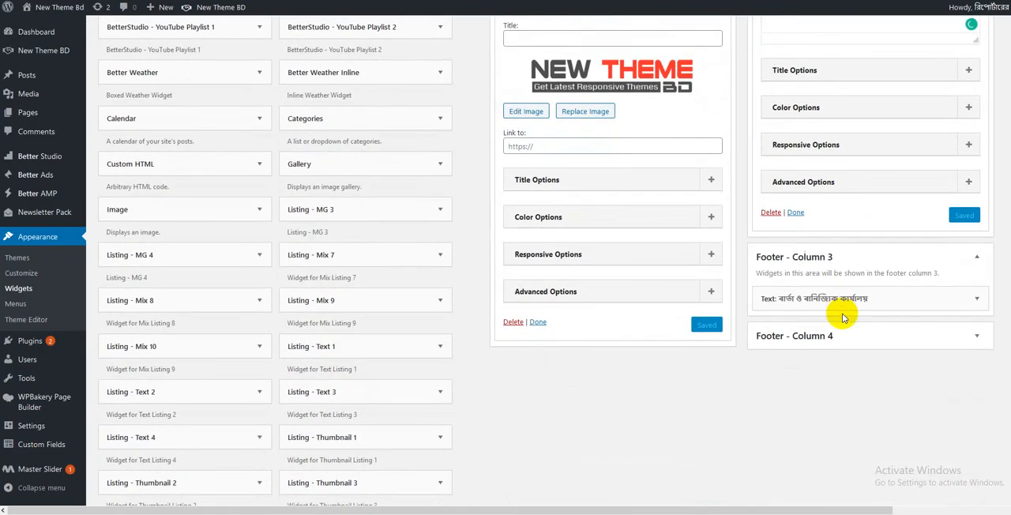
pyautogui.click(978, 297)
pyautogui.scroll(-2, 861, 310)
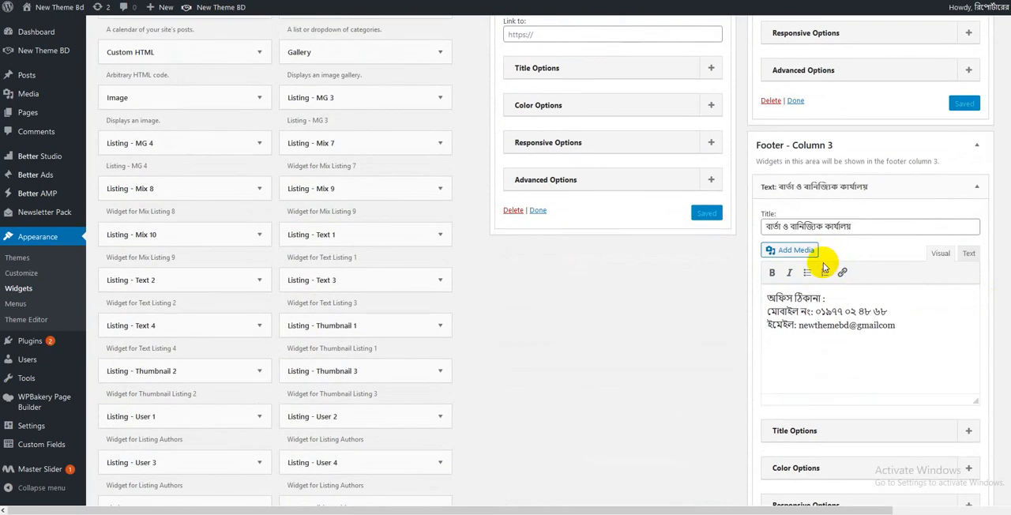
pyautogui.moveTo(792, 303); pyautogui.dragTo(885, 312)
pyautogui.click(881, 325)
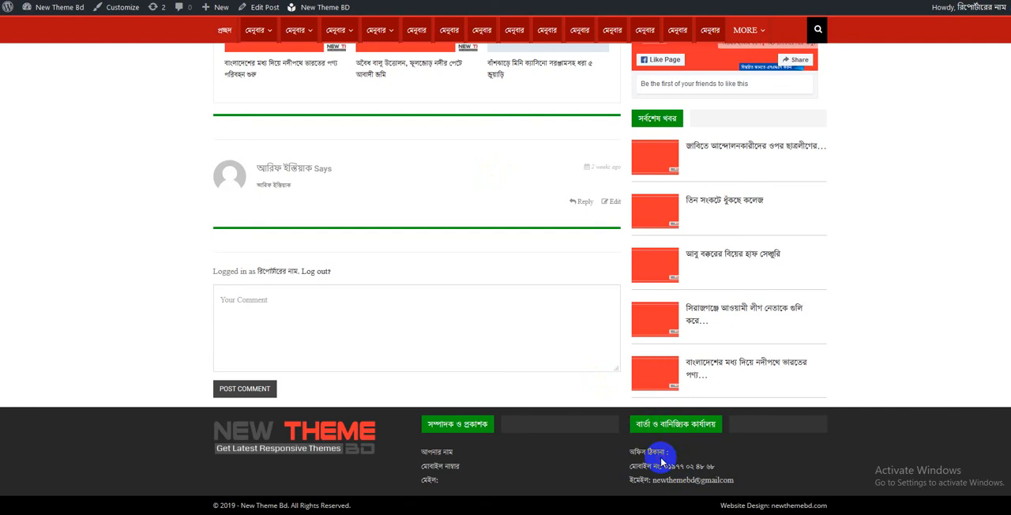
pyautogui.scroll(10, 643, 431)
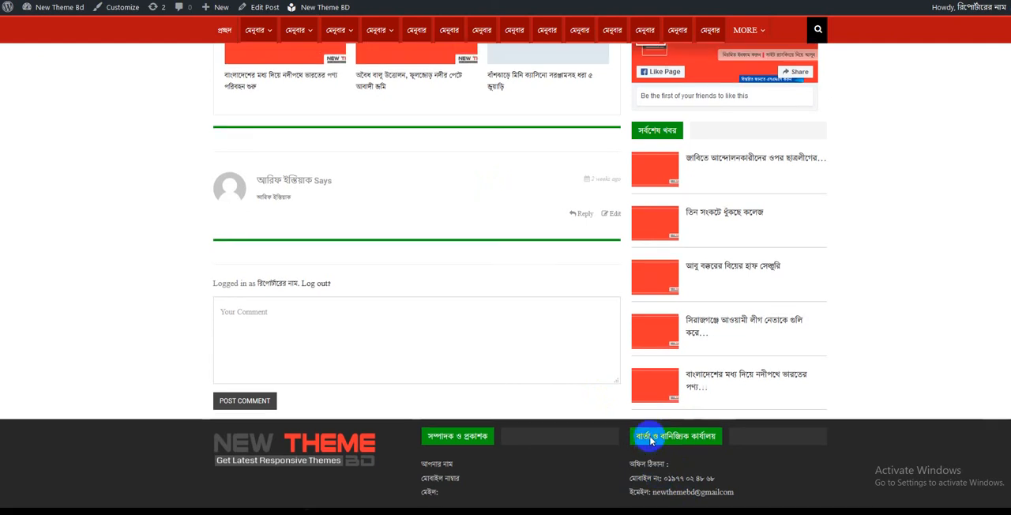
# - In the site's menu settings, replace both custom links of the Topbar Navigation menu with the category মেনুবার and save the menu
pyautogui.scroll(5, 623, 394)
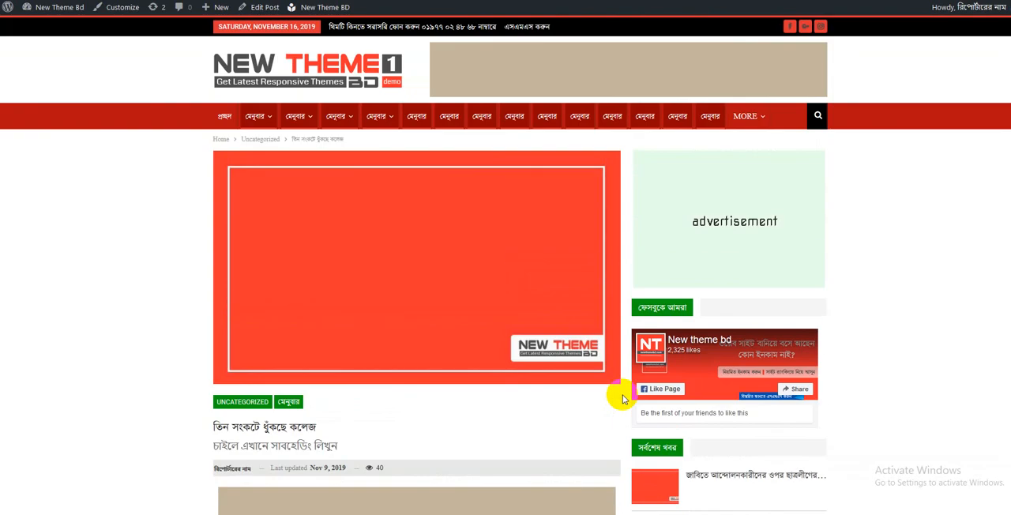
pyautogui.click(227, 123)
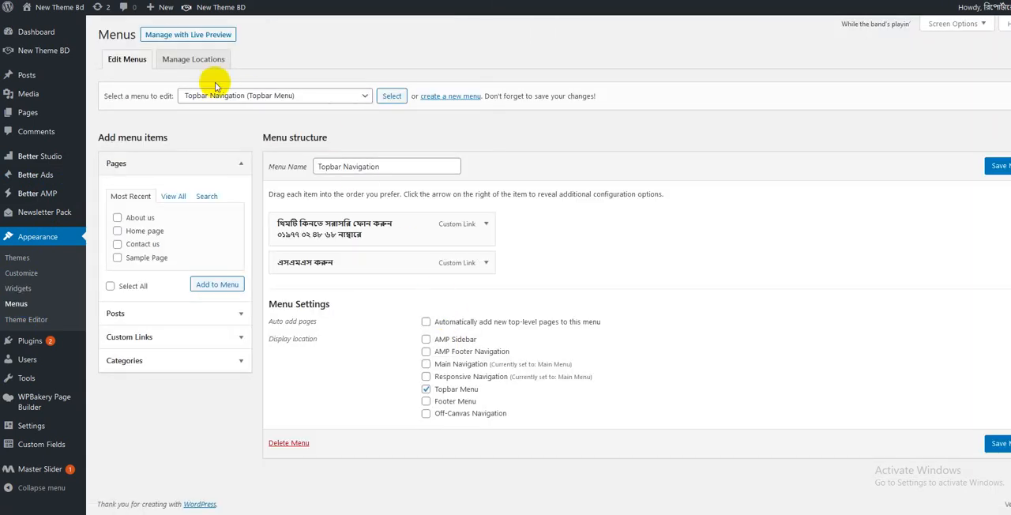
pyautogui.click(486, 226)
pyautogui.scroll(-2, 406, 264)
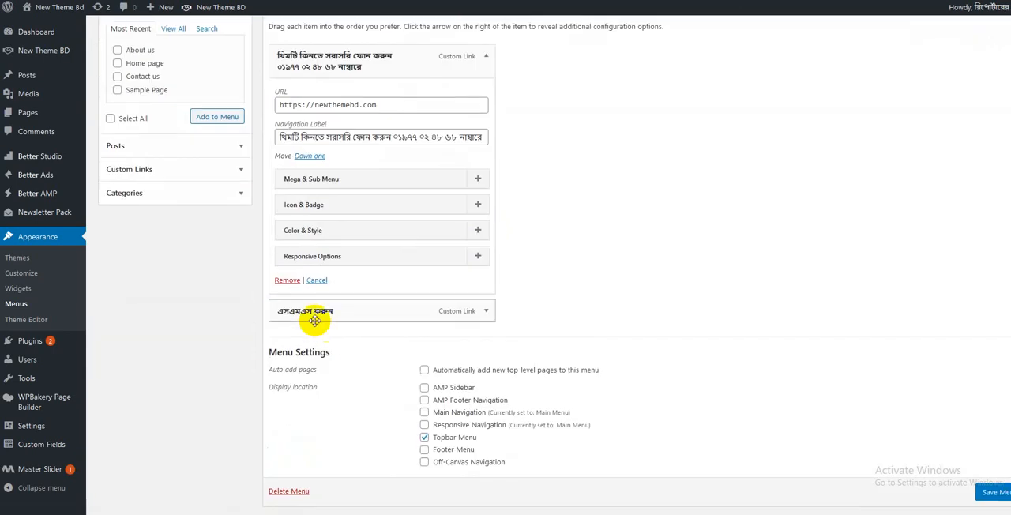
pyautogui.click(288, 281)
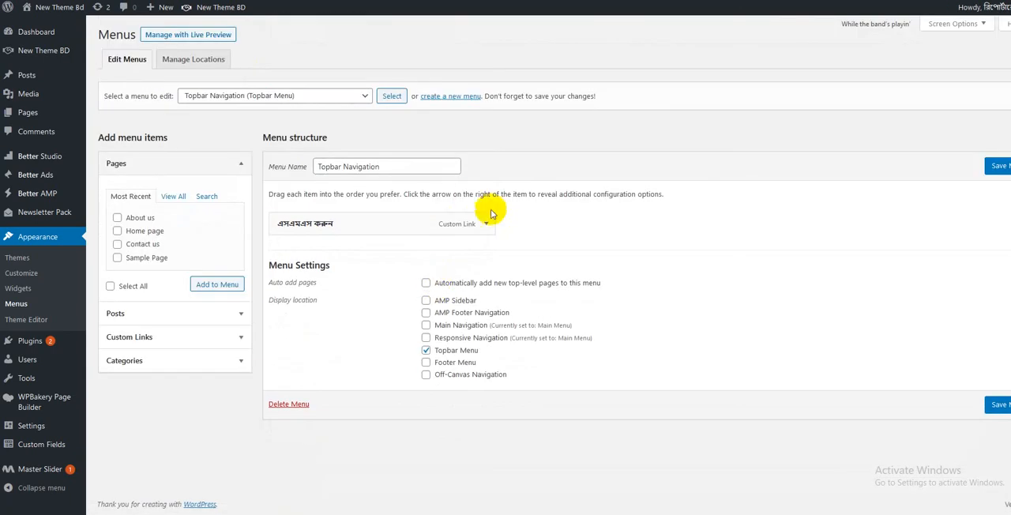
pyautogui.click(486, 224)
pyautogui.click(287, 421)
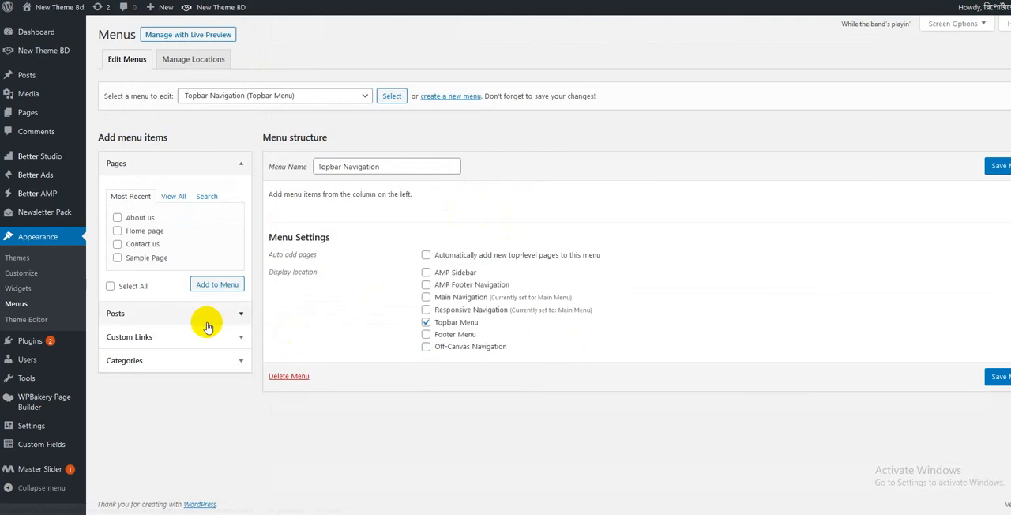
pyautogui.click(124, 361)
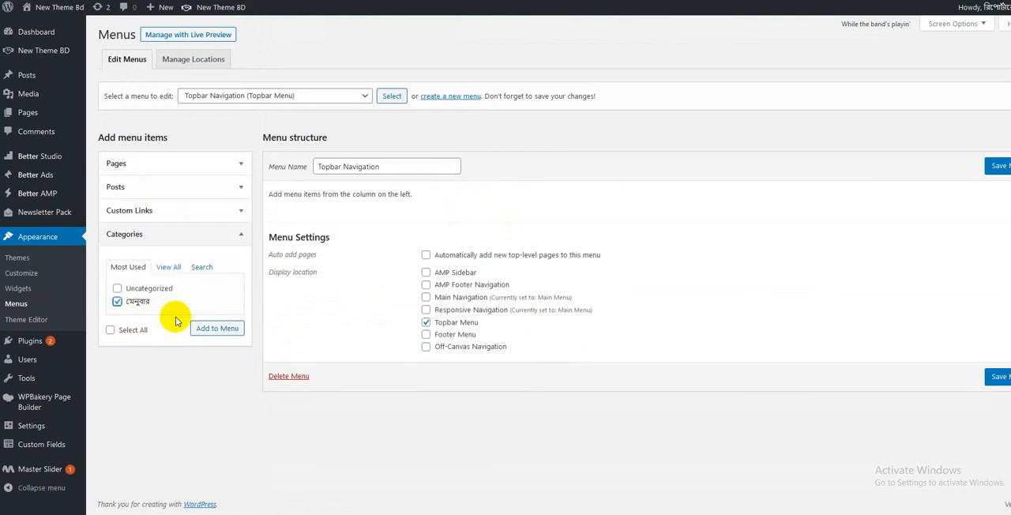
pyautogui.click(215, 328)
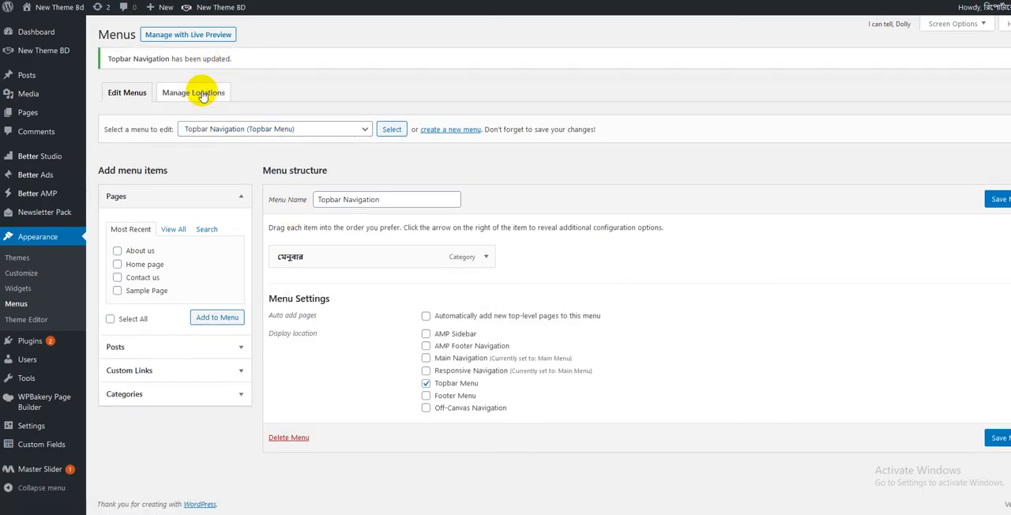
# - Assign Main Menu to the AMP Sidebar and AMP Footer Navigation locations and Footer Navigation to Footer Menu, and save the locations
pyautogui.click(202, 93)
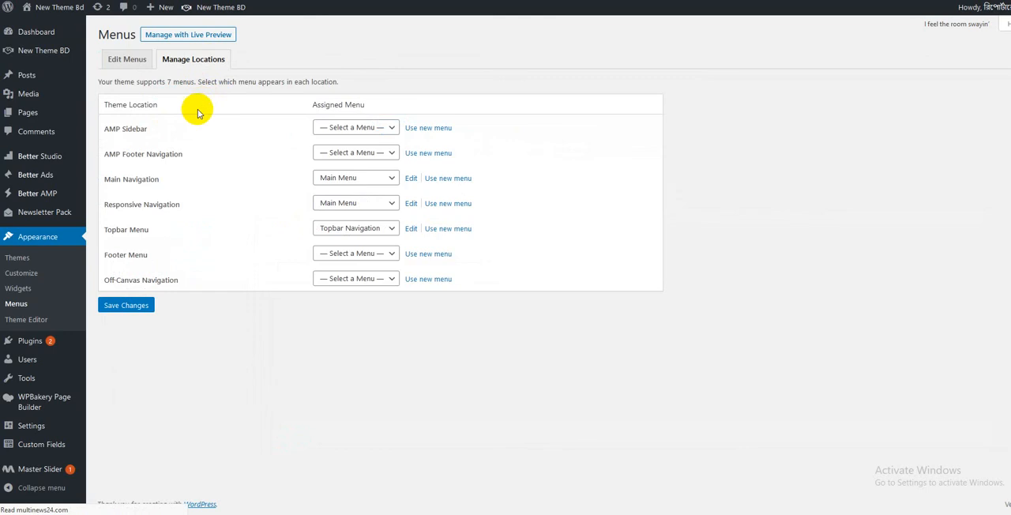
pyautogui.click(356, 128)
pyautogui.click(345, 173)
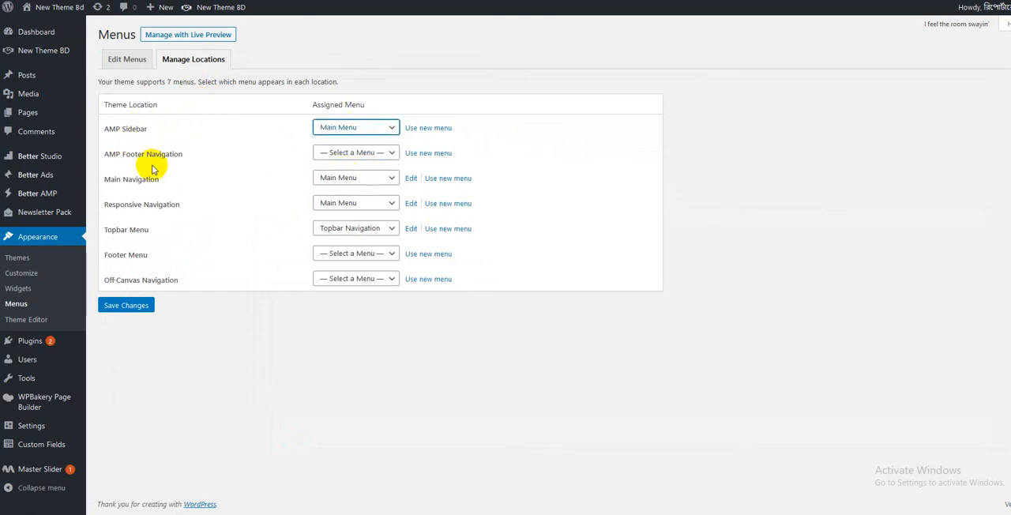
pyautogui.click(350, 156)
pyautogui.click(350, 194)
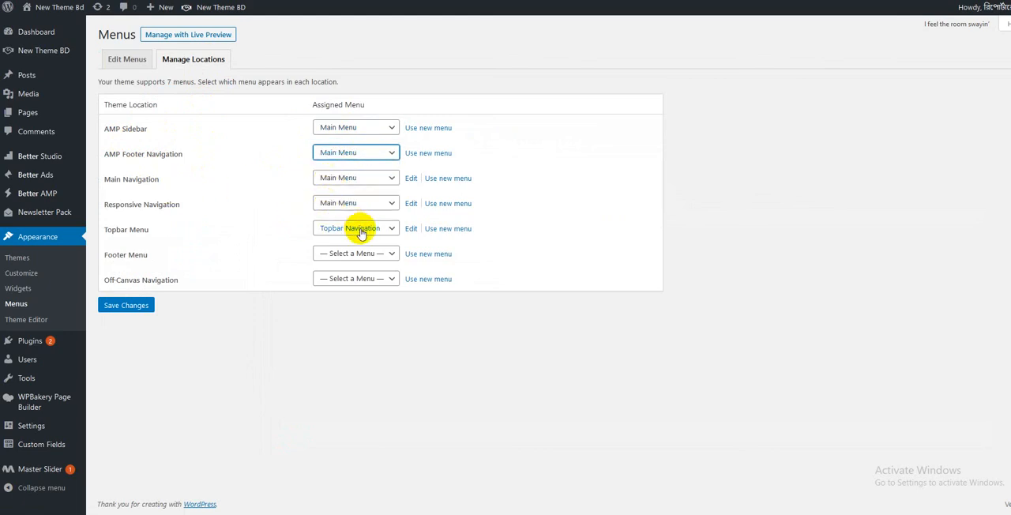
pyautogui.click(353, 253)
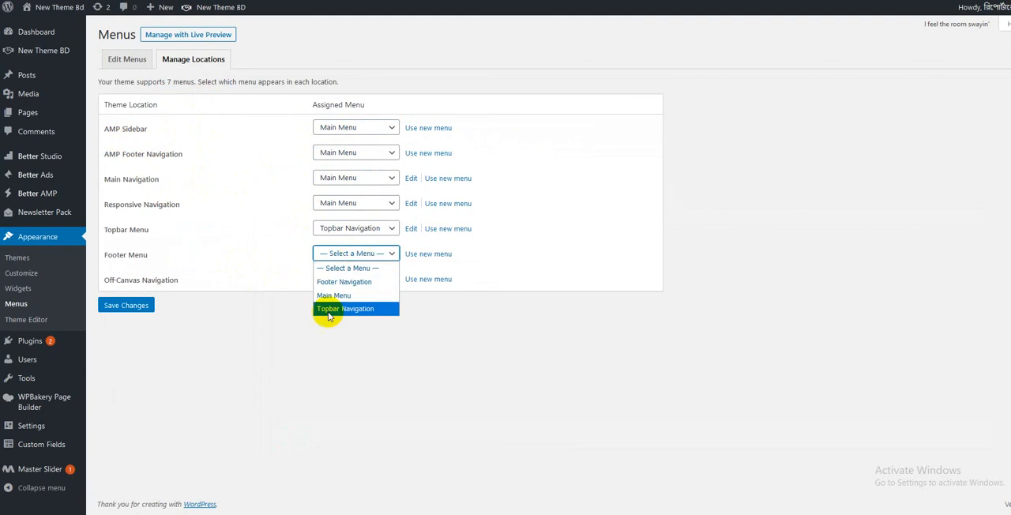
pyautogui.click(342, 283)
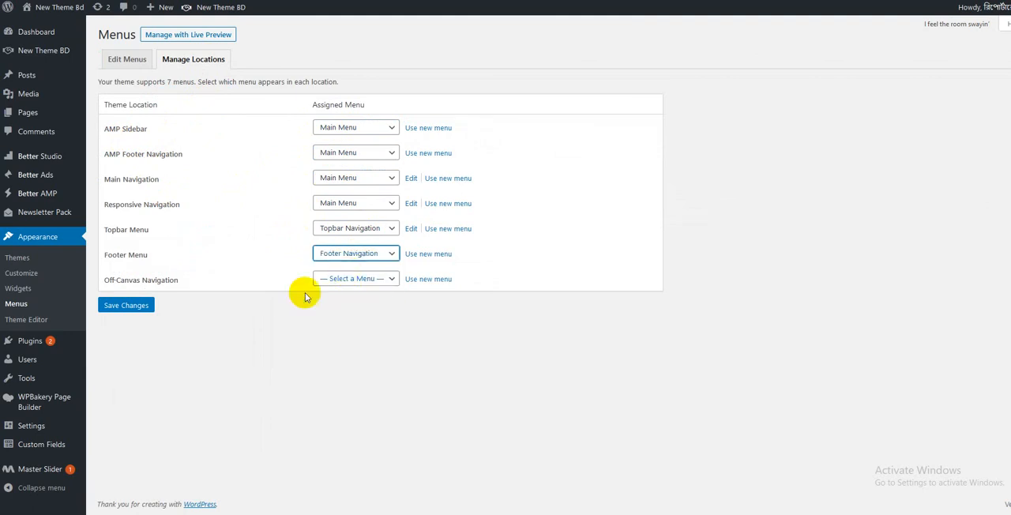
pyautogui.click(139, 306)
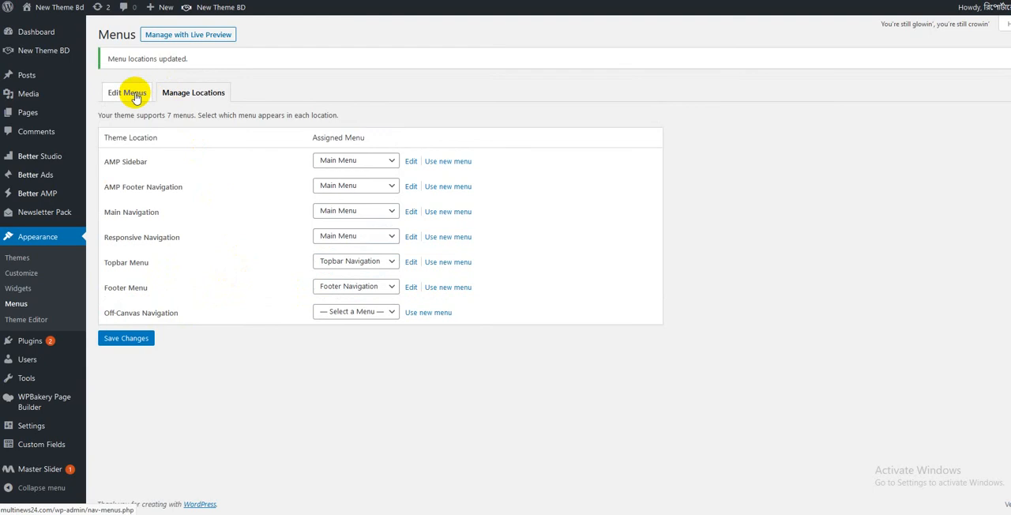
# - Return to editing the Topbar Navigation menu and look through all categories, pages and posts available as menu items
pyautogui.click(134, 93)
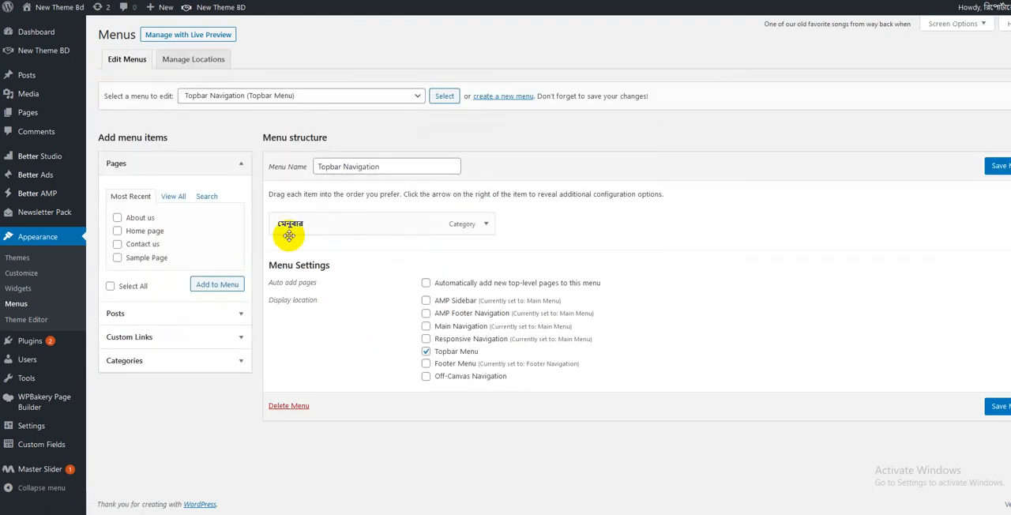
pyautogui.click(135, 362)
pyautogui.click(164, 270)
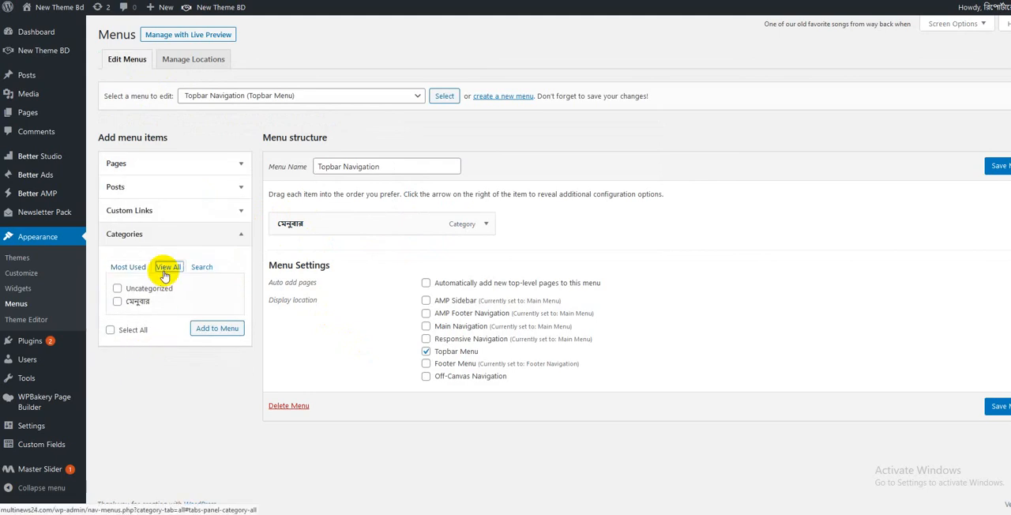
pyautogui.click(149, 167)
pyautogui.click(175, 196)
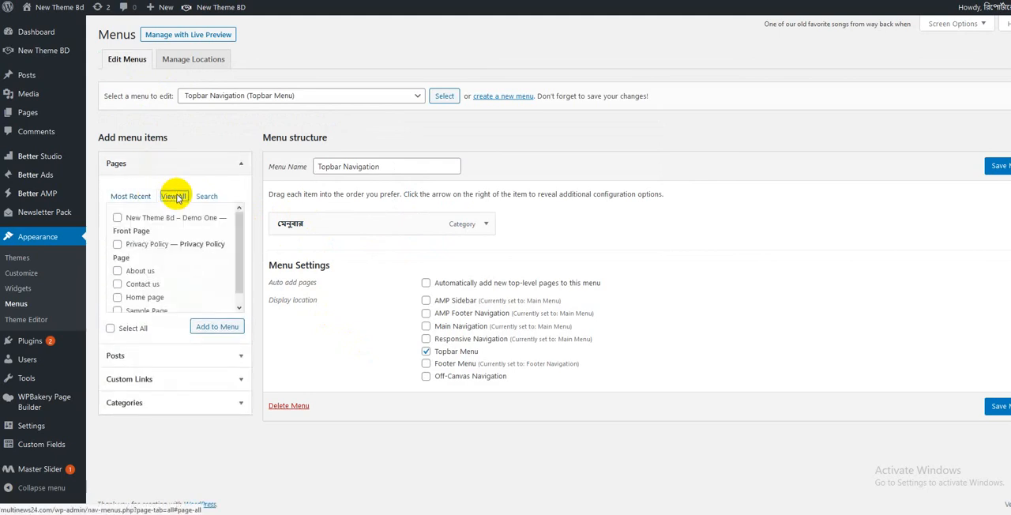
pyautogui.click(148, 357)
pyautogui.click(169, 223)
pyautogui.scroll(-5, 178, 265)
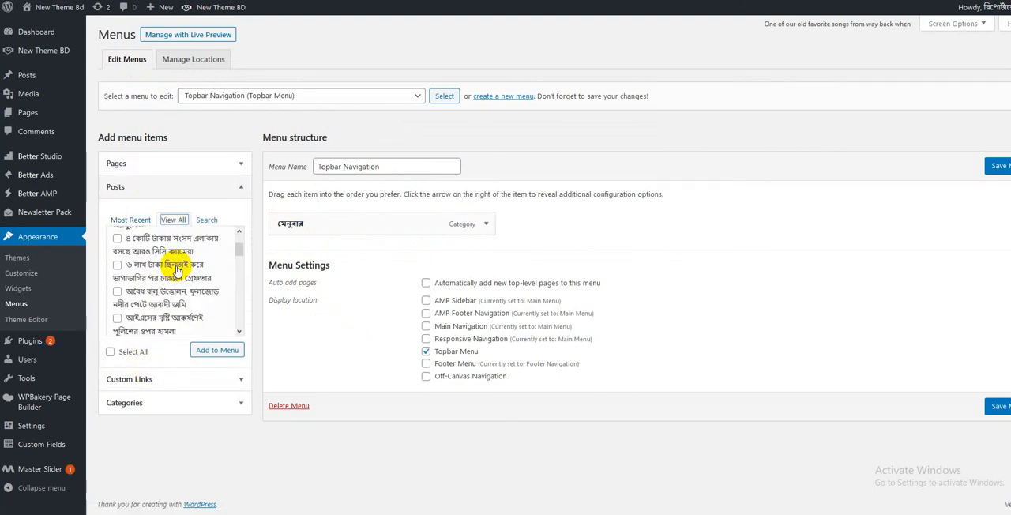
pyautogui.scroll(5, 177, 273)
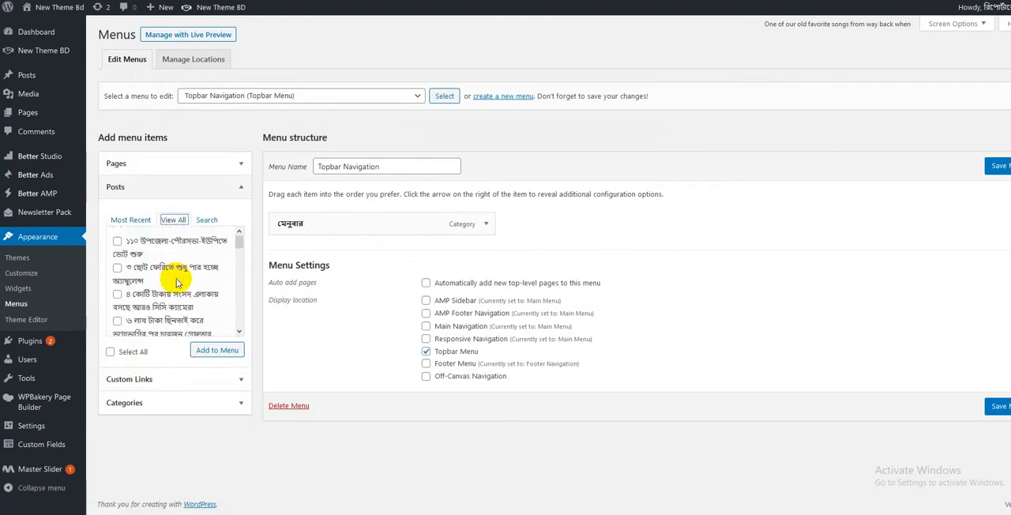
# - Open the site's admin dashboard
pyautogui.click(49, 35)
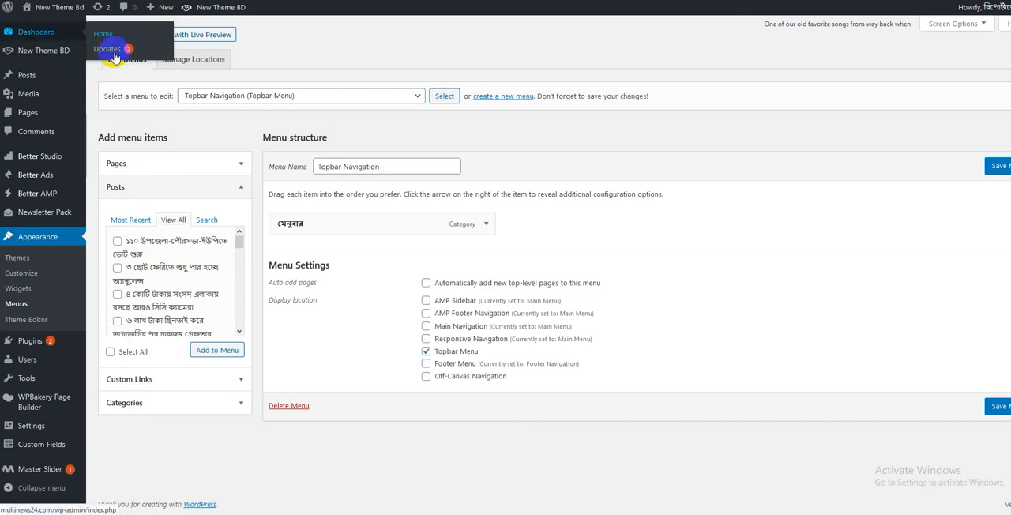